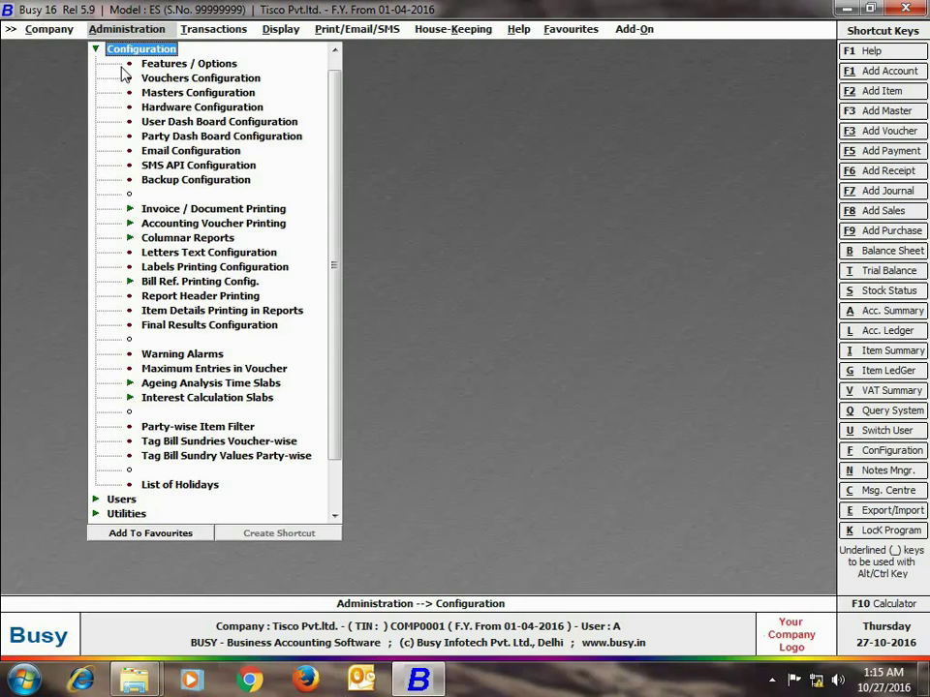
# Step: Set Enable Payroll to Y in Enterprise Features and open its Payroll Configuration
pyautogui.click(143, 64)
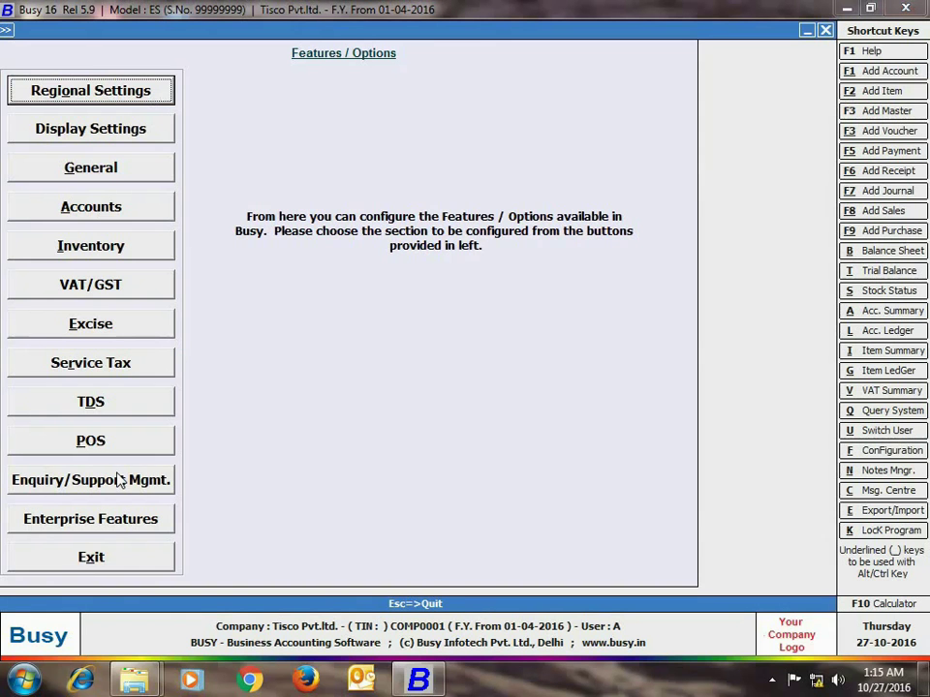
pyautogui.click(121, 519)
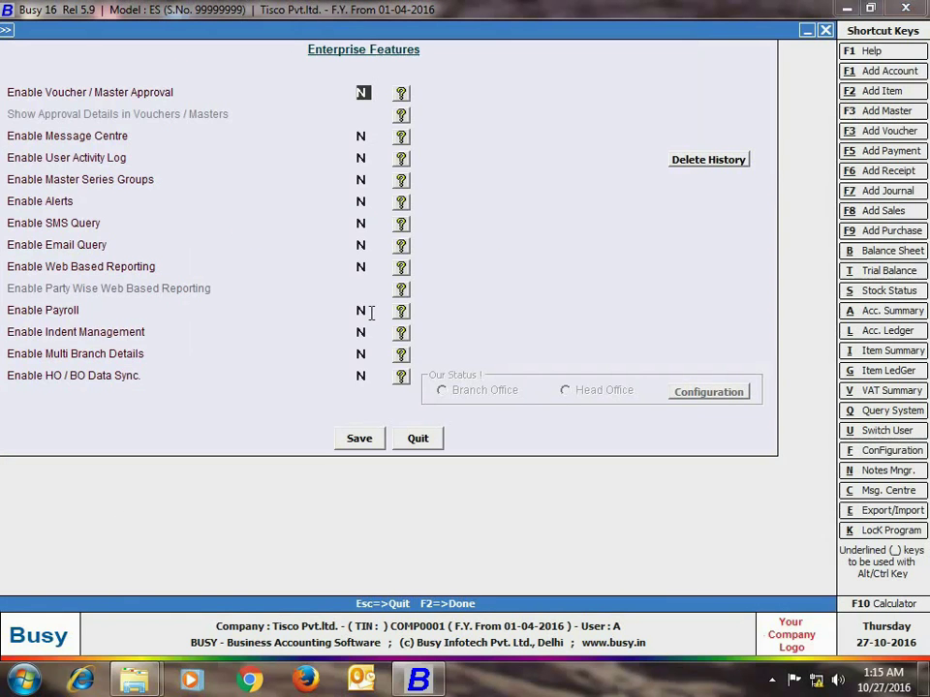
pyautogui.click(366, 310)
pyautogui.press('y')
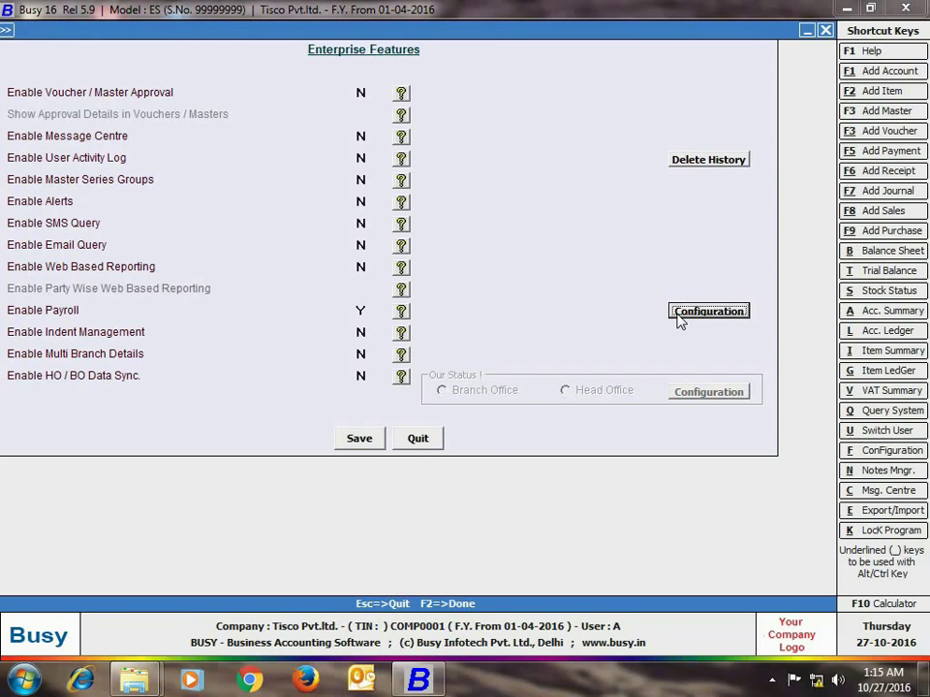
pyautogui.click(679, 318)
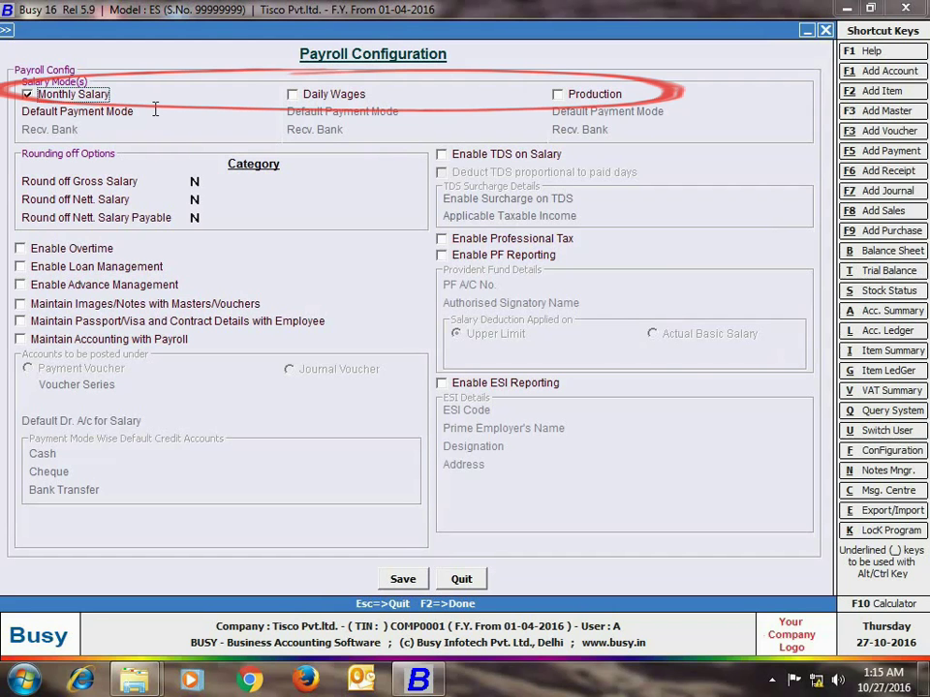
# Step: Set Monthly Salary payment mode to Bank Transfer with HDFC as the bank
pyautogui.click(158, 110)
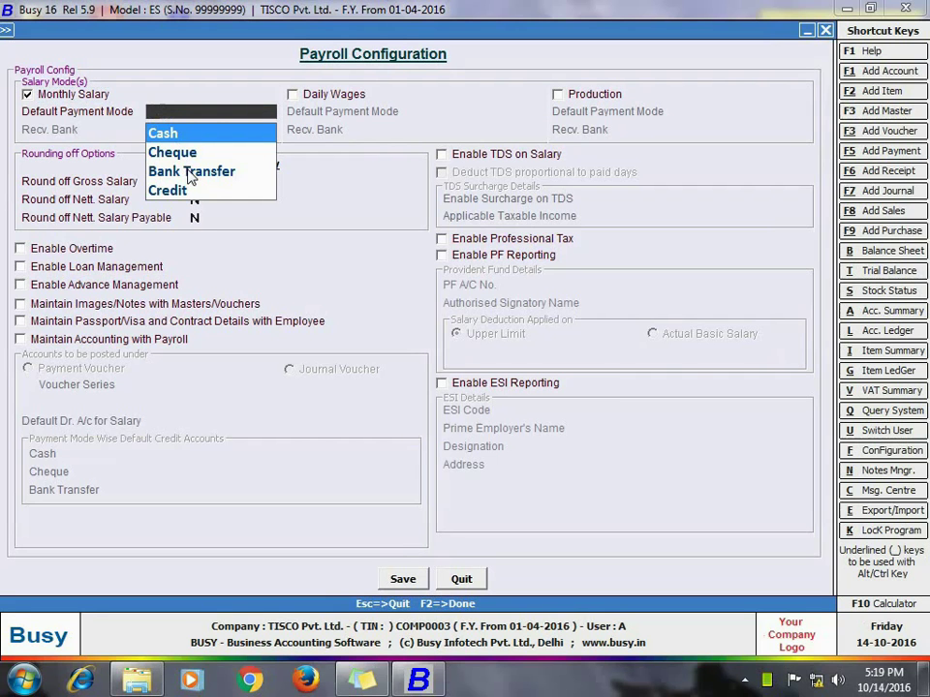
pyautogui.click(190, 172)
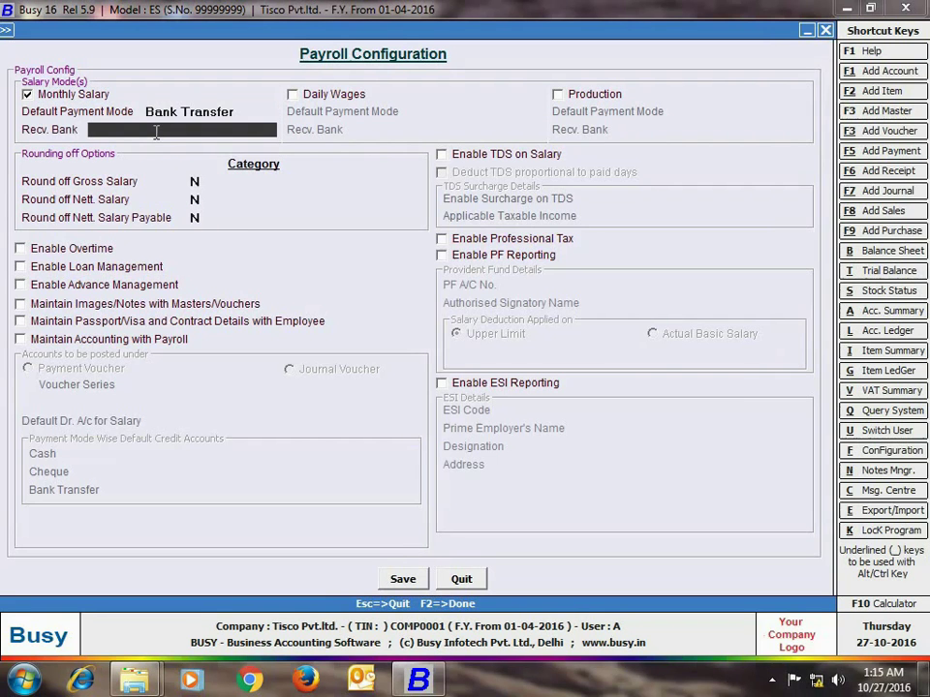
pyautogui.write('H')
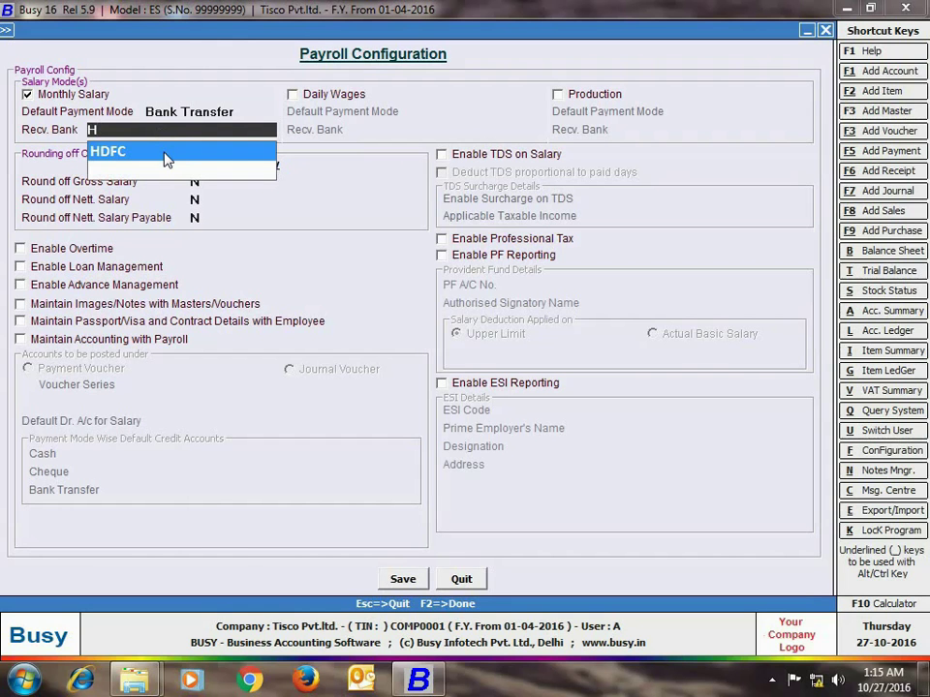
pyautogui.click(167, 160)
# Step: Enable Daily Wages and Production salary modes, both paid in Cash
pyautogui.click(295, 96)
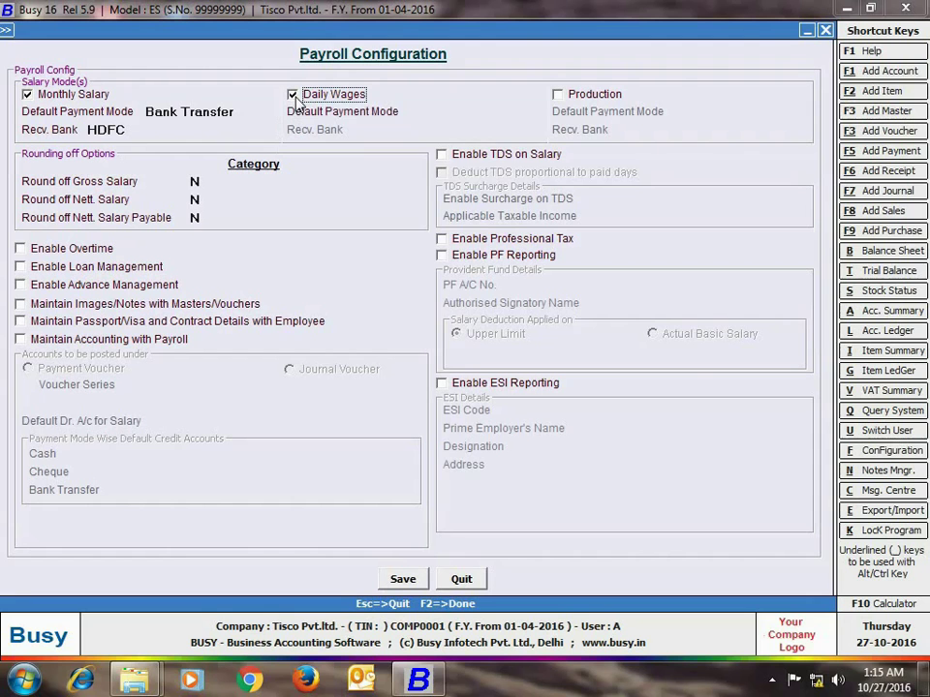
pyautogui.press('Return')
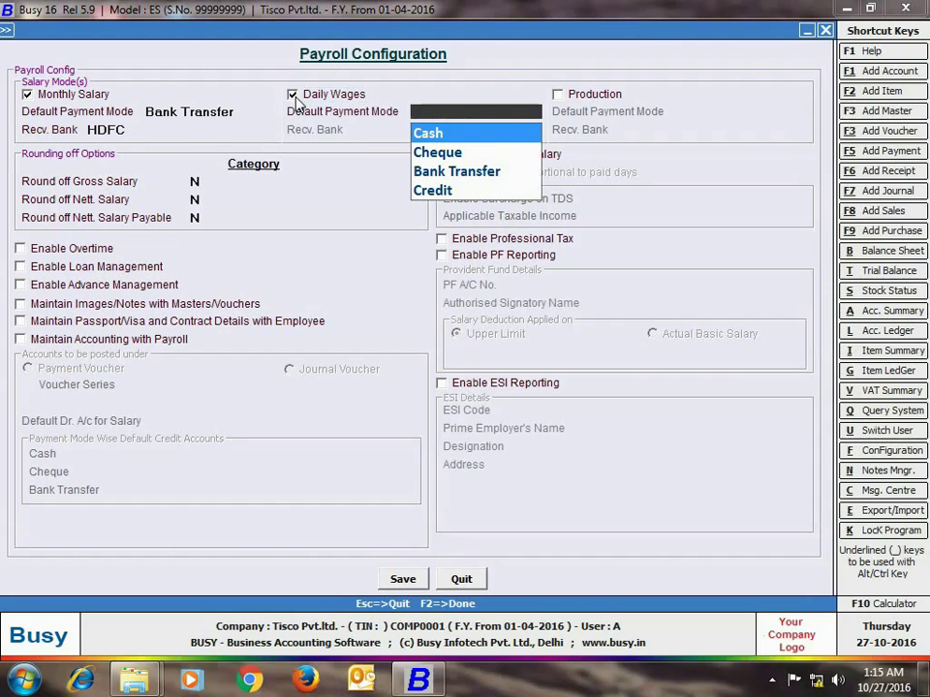
pyautogui.press('Return')
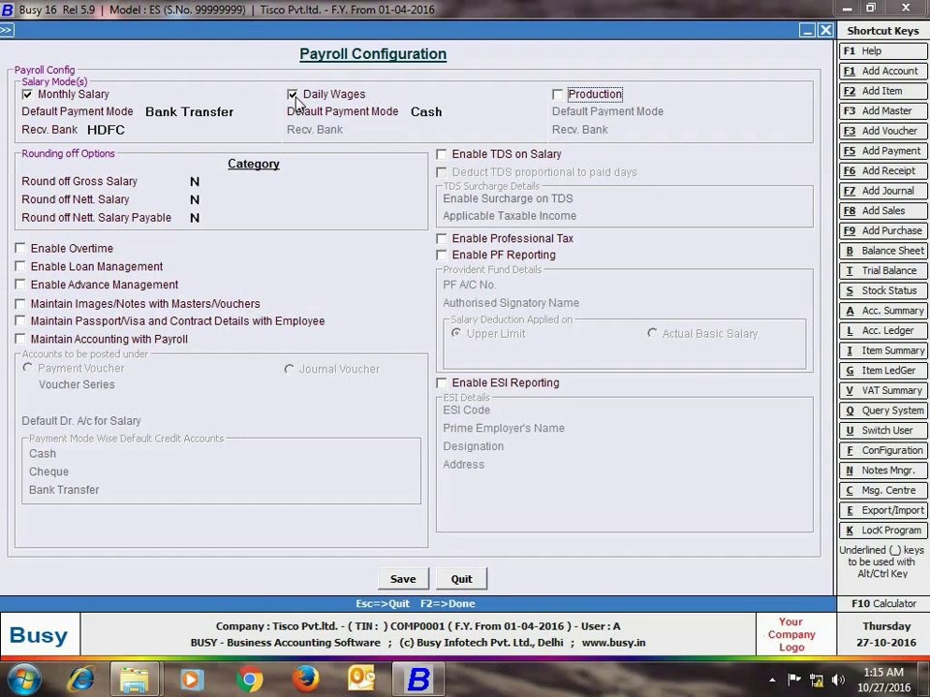
pyautogui.click(557, 94)
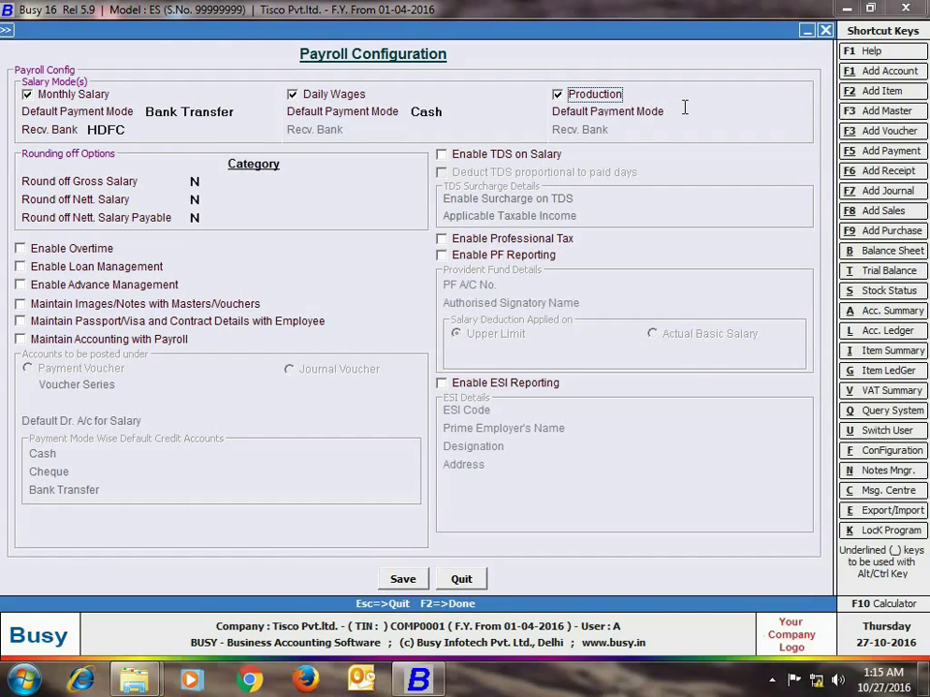
pyautogui.press('Return')
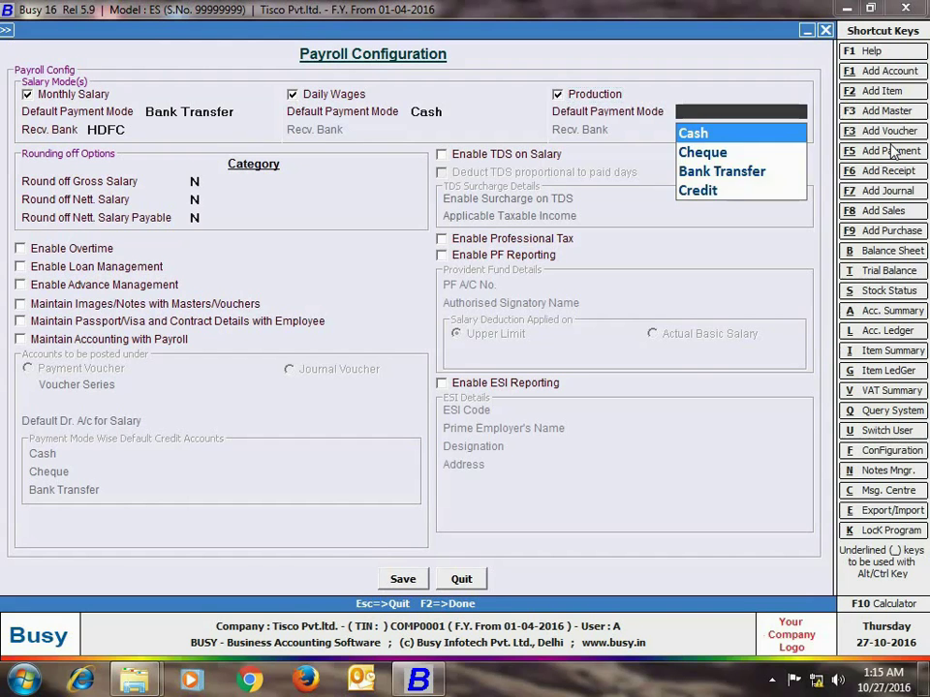
pyautogui.press('Return')
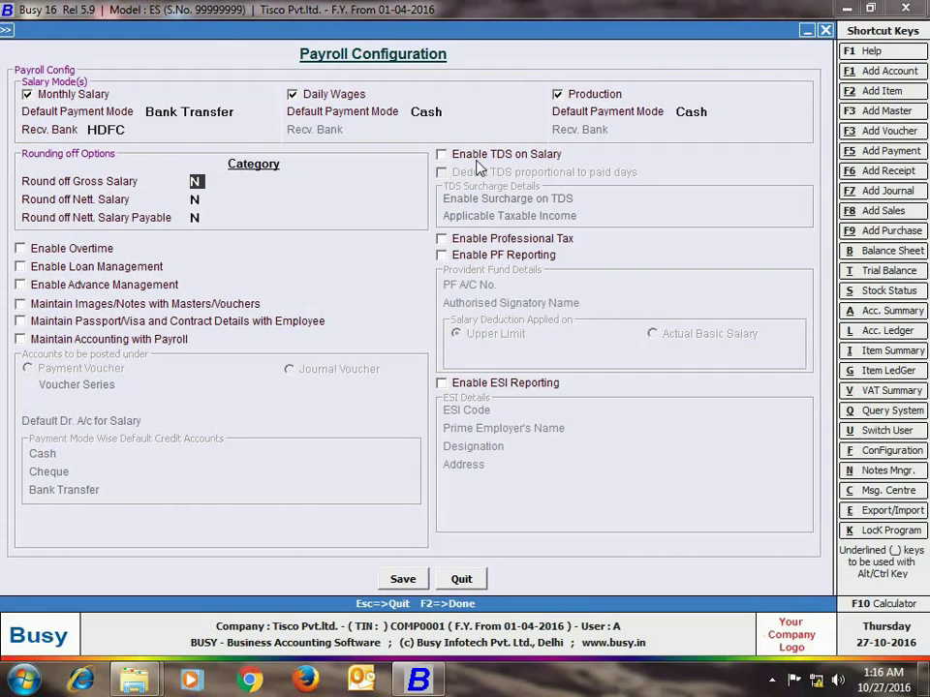
# Step: Enable PF reporting with the PF account number, signatory name and Actual Basic Salary basis
pyautogui.click(441, 255)
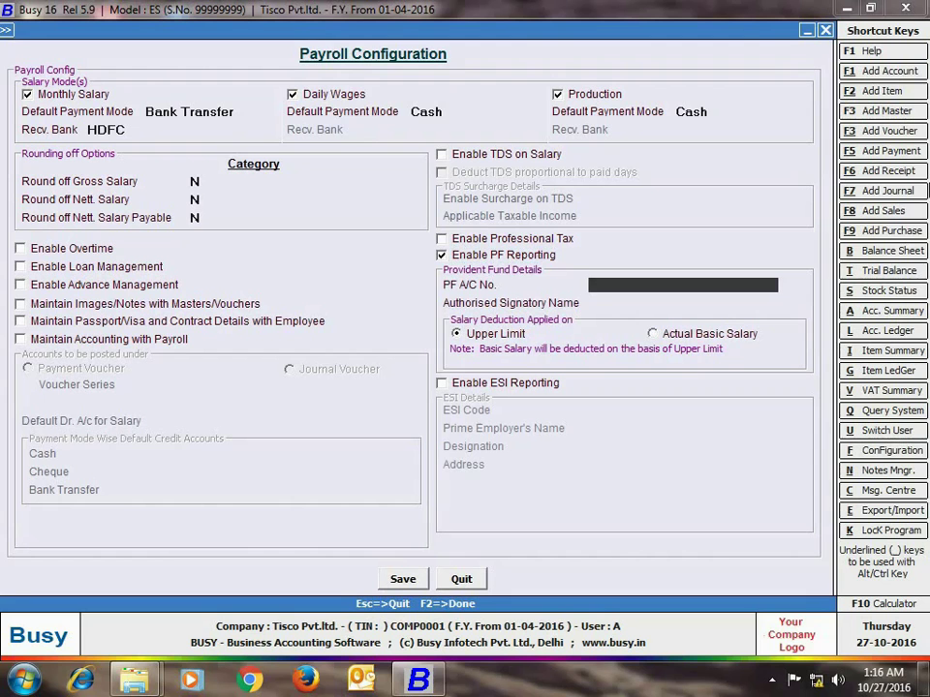
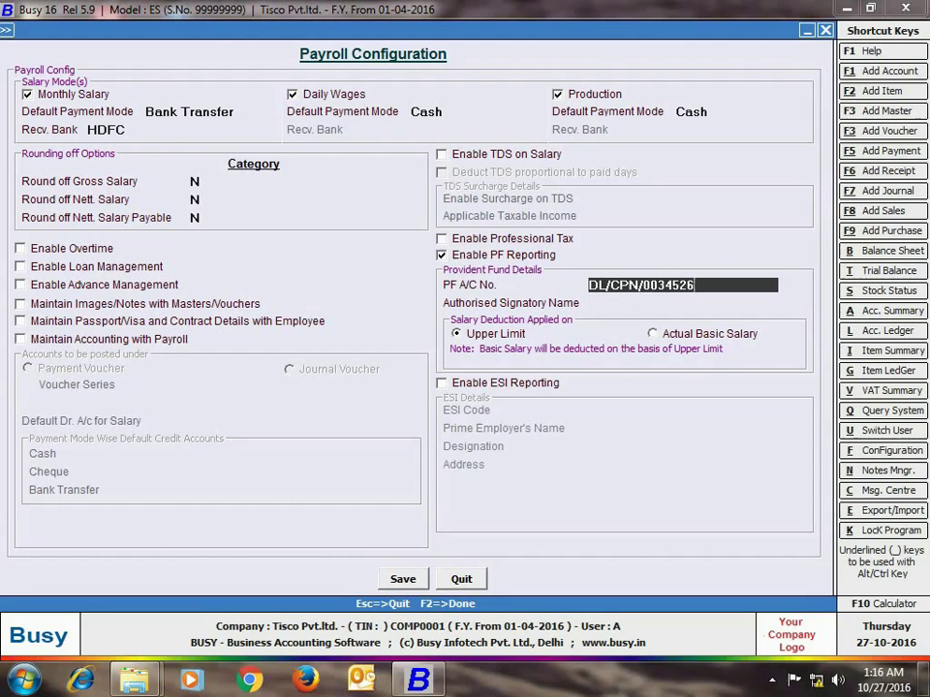
pyautogui.press('Return')
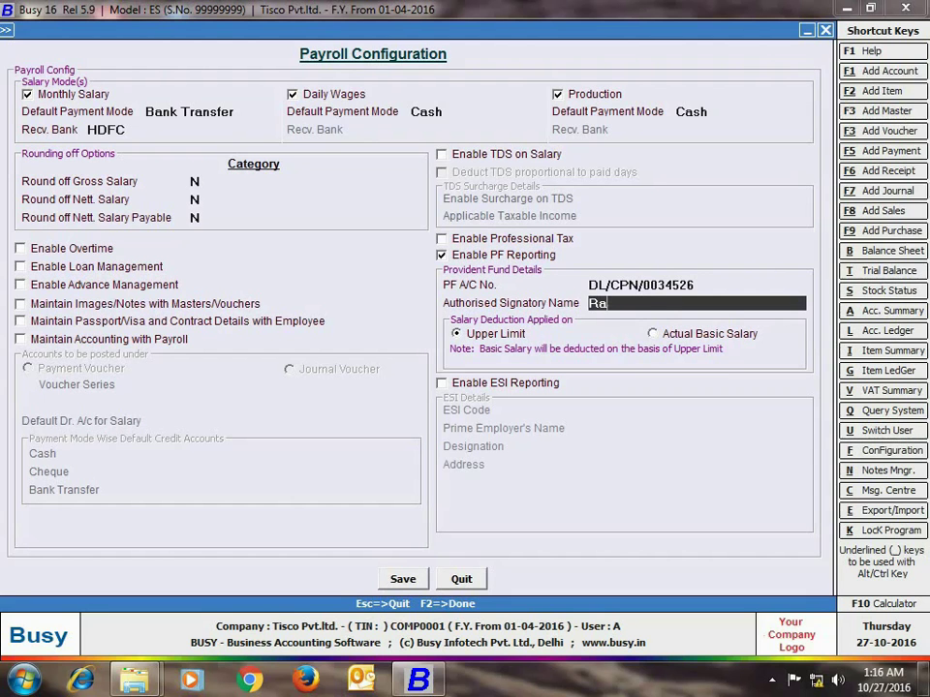
pyautogui.press('Return')
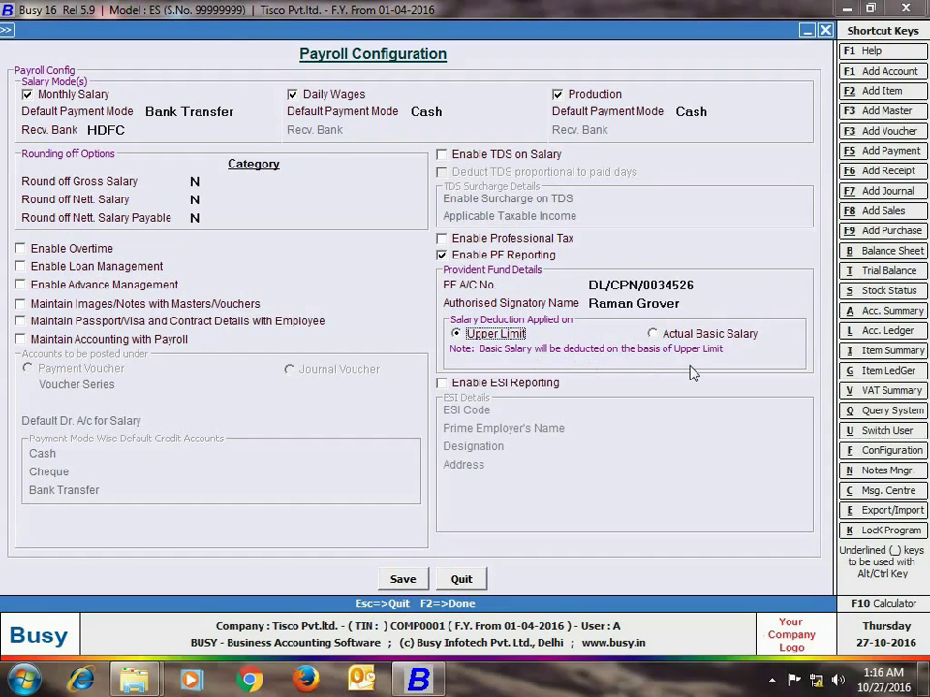
pyautogui.press('Right')
# Step: Enable ESI reporting with the ESI code, employer's name, Director designation and two-line address
pyautogui.press('Return')
pyautogui.press('space')
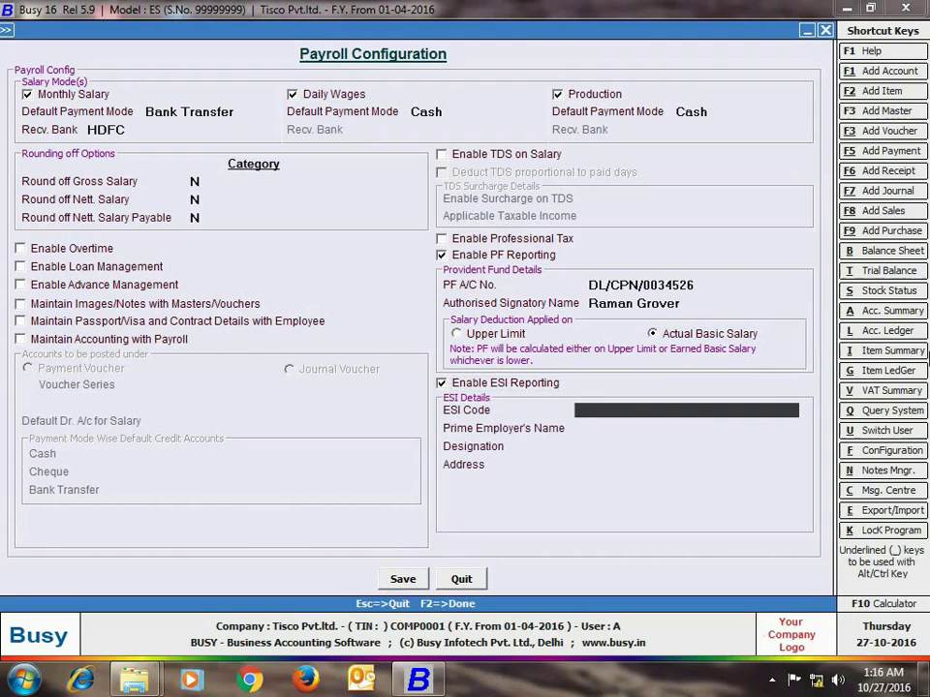
pyautogui.press('Return')
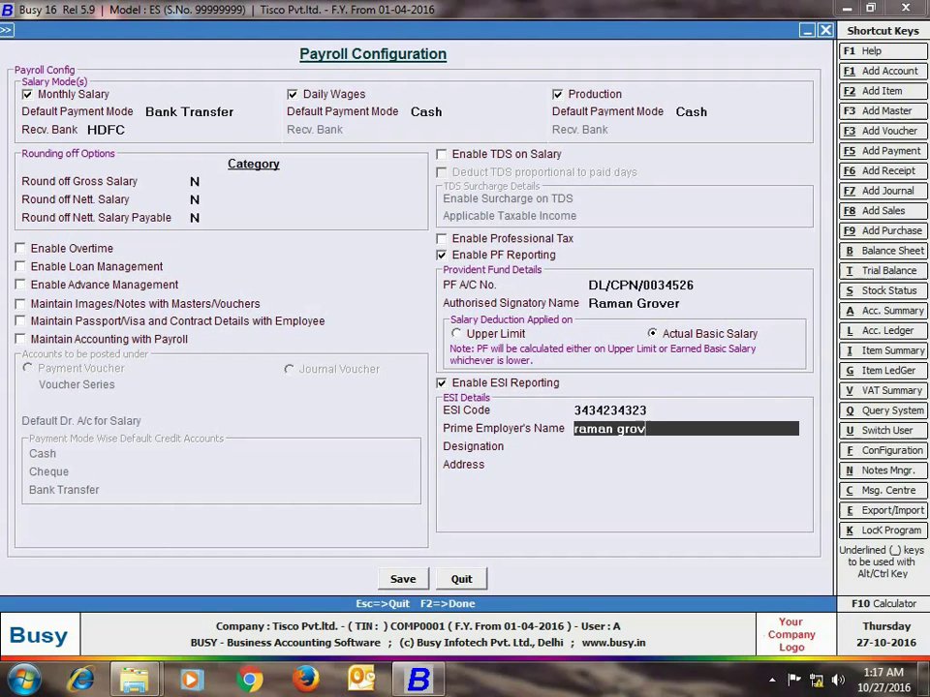
pyautogui.press('Return')
pyautogui.write('director')
pyautogui.press('Return')
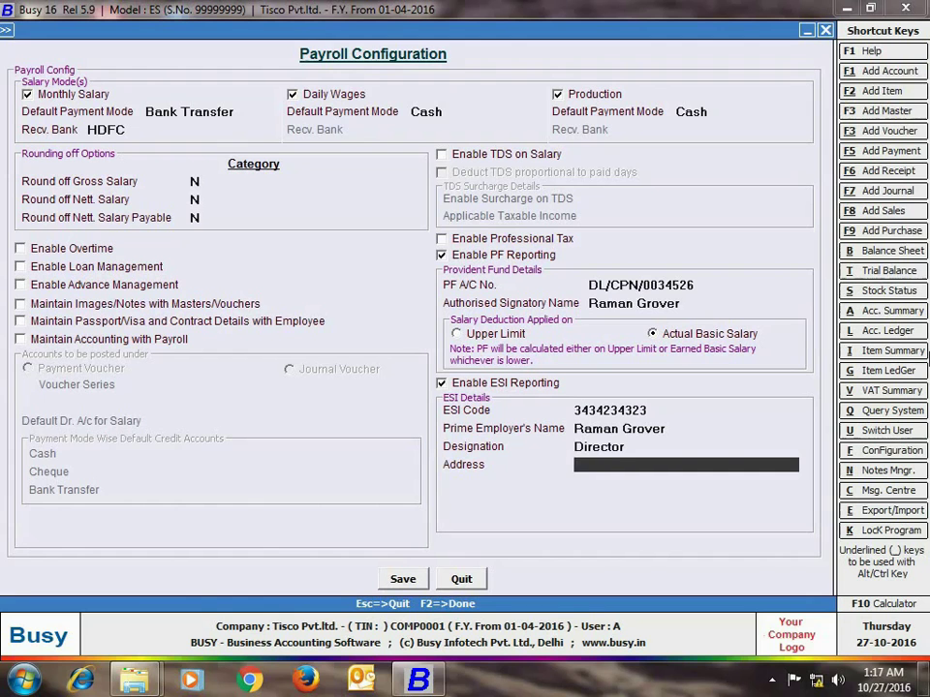
pyautogui.press('Return')
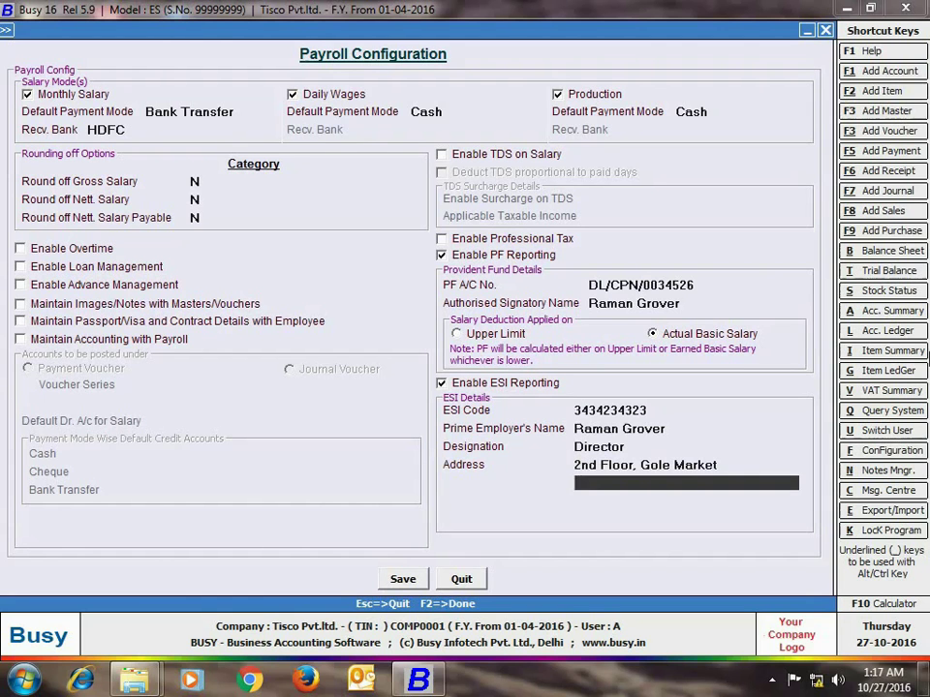
pyautogui.write('c.p. delhi')
pyautogui.press('Return')
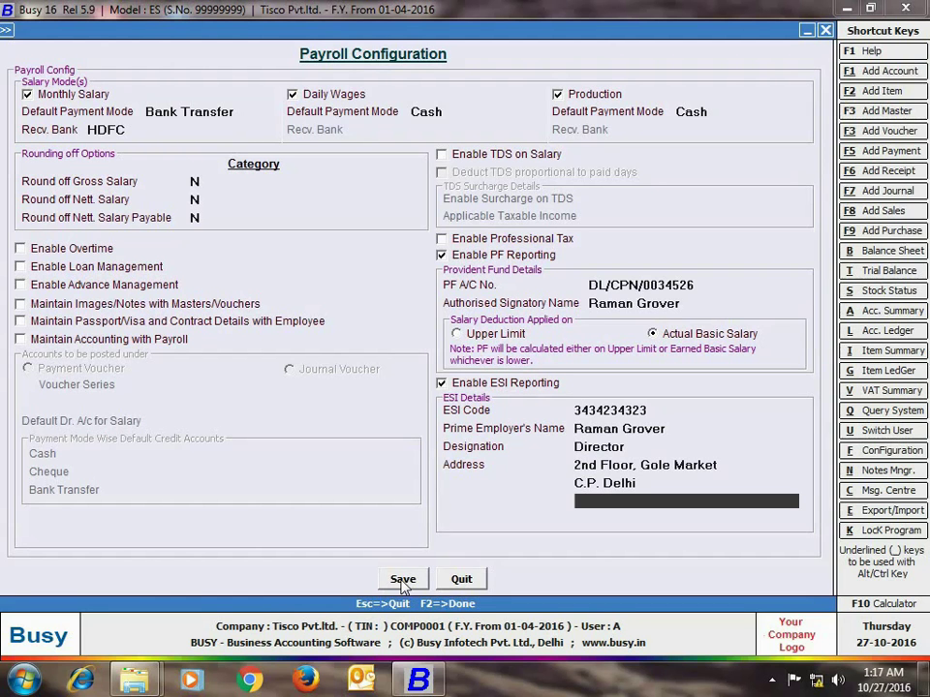
# Step: Save the payroll configuration and enterprise features, then exit Features / Options
pyautogui.click(403, 581)
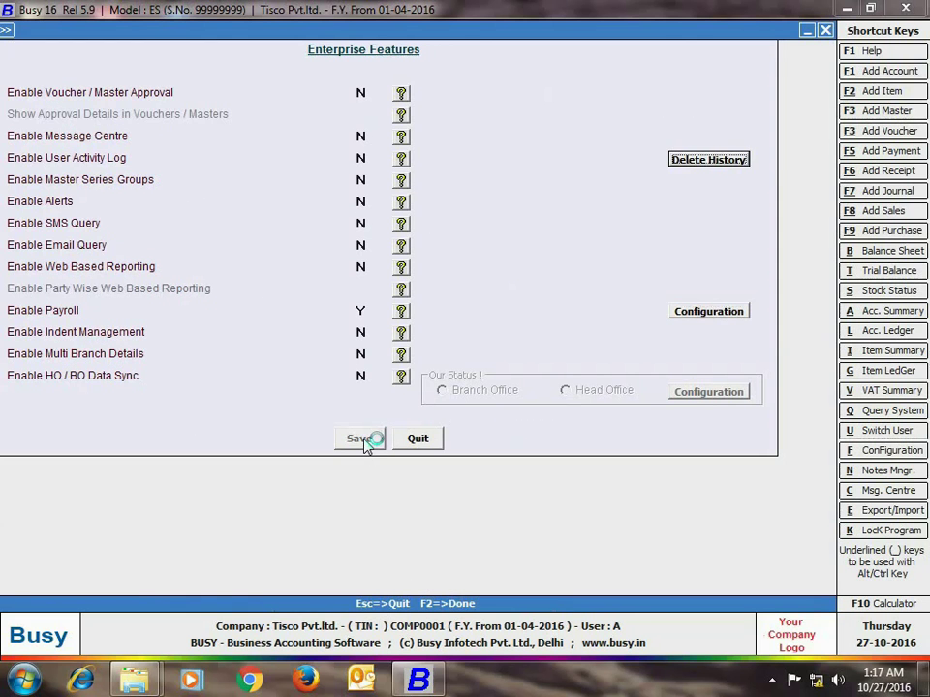
pyautogui.click(367, 442)
pyautogui.click(162, 561)
# Step: Go to Masters > Salary Component > Modify to list the components
pyautogui.click(127, 49)
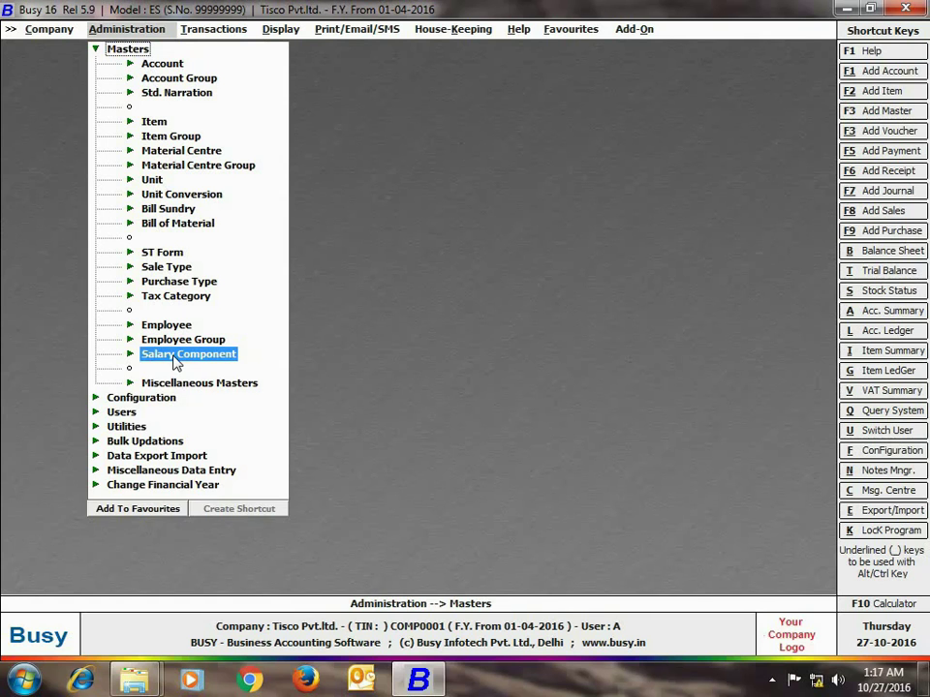
pyautogui.click(175, 360)
pyautogui.click(184, 382)
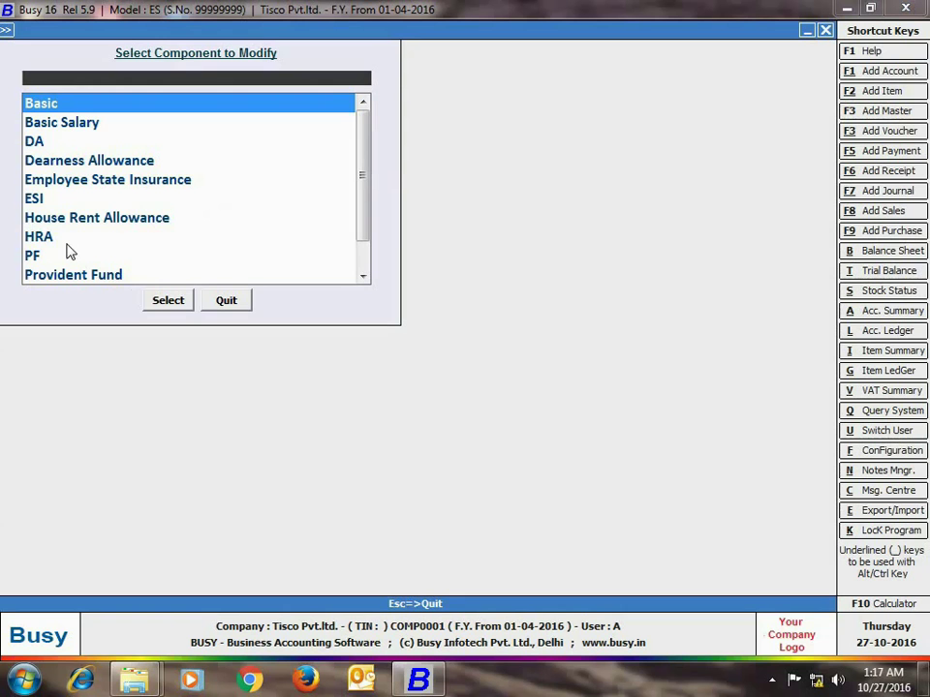
# Step: Open House Rent Allowance, keep its basis as Basic at 50%, and close it
pyautogui.click(48, 238)
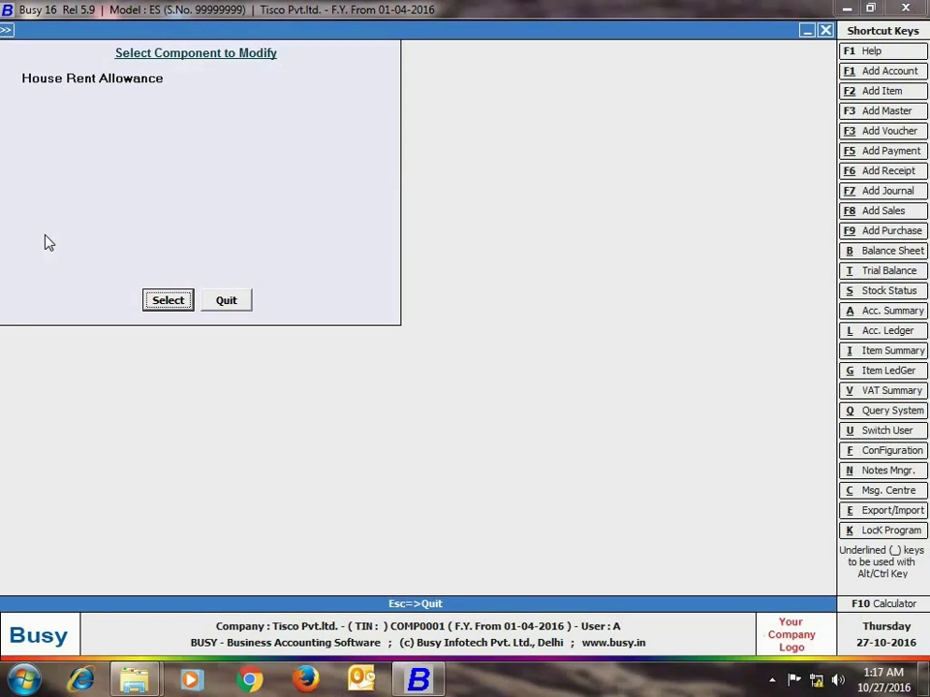
pyautogui.click(168, 302)
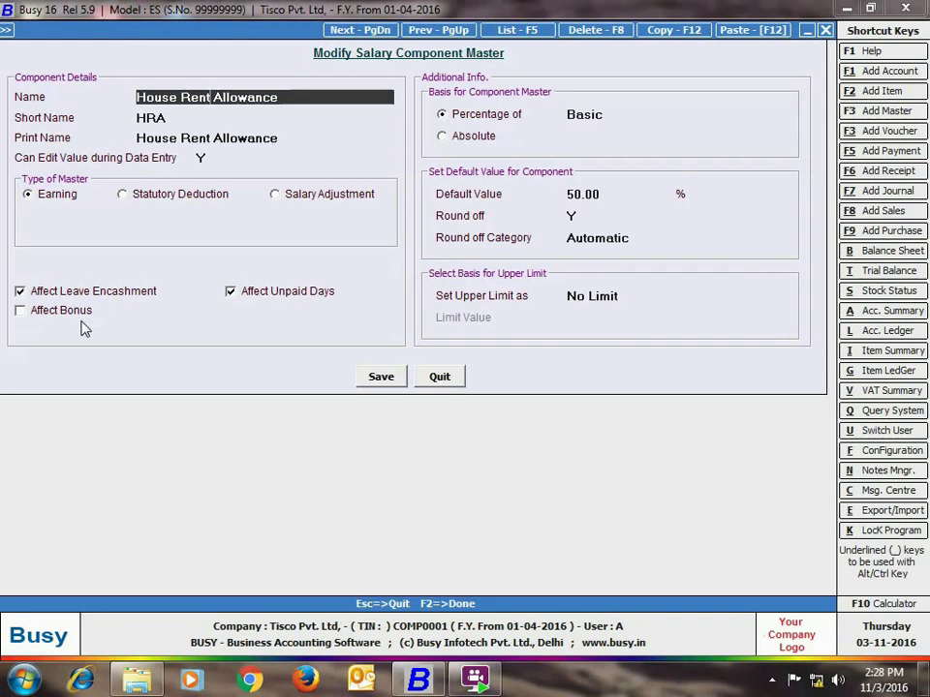
pyautogui.click(576, 115)
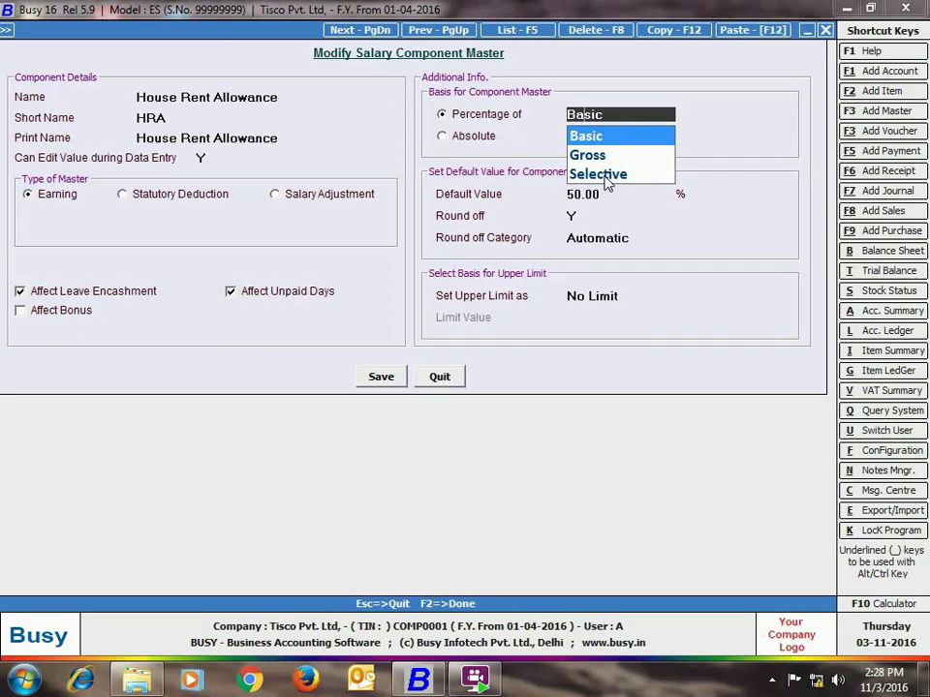
pyautogui.press('Return')
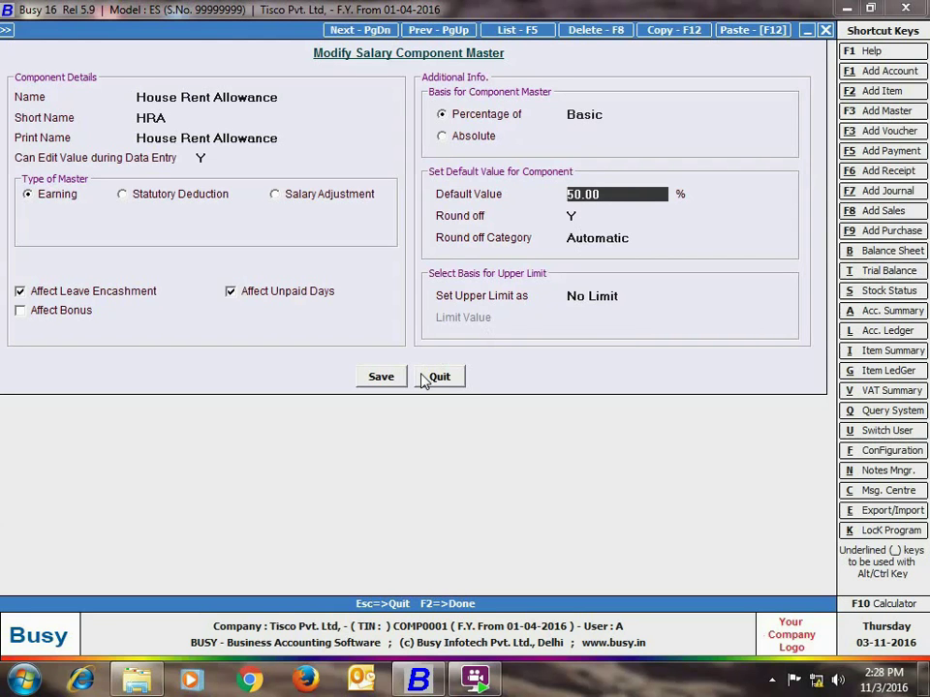
pyautogui.click(426, 378)
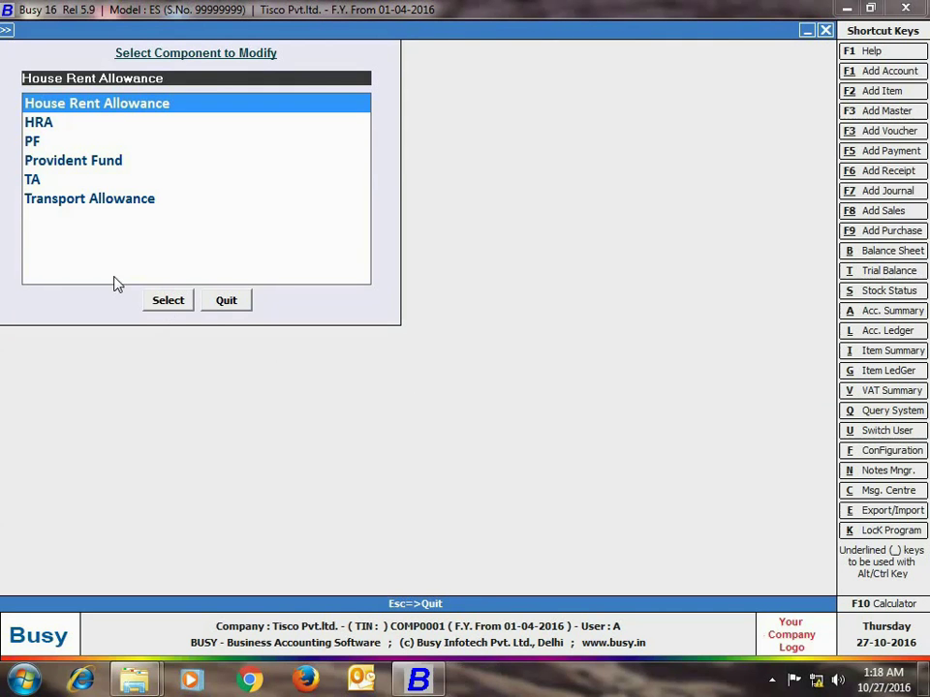
# Step: Review Provident Fund (12% of Basic, limit 15,000) and its contribution accounts, then close it
pyautogui.click(91, 163)
pyautogui.click(156, 297)
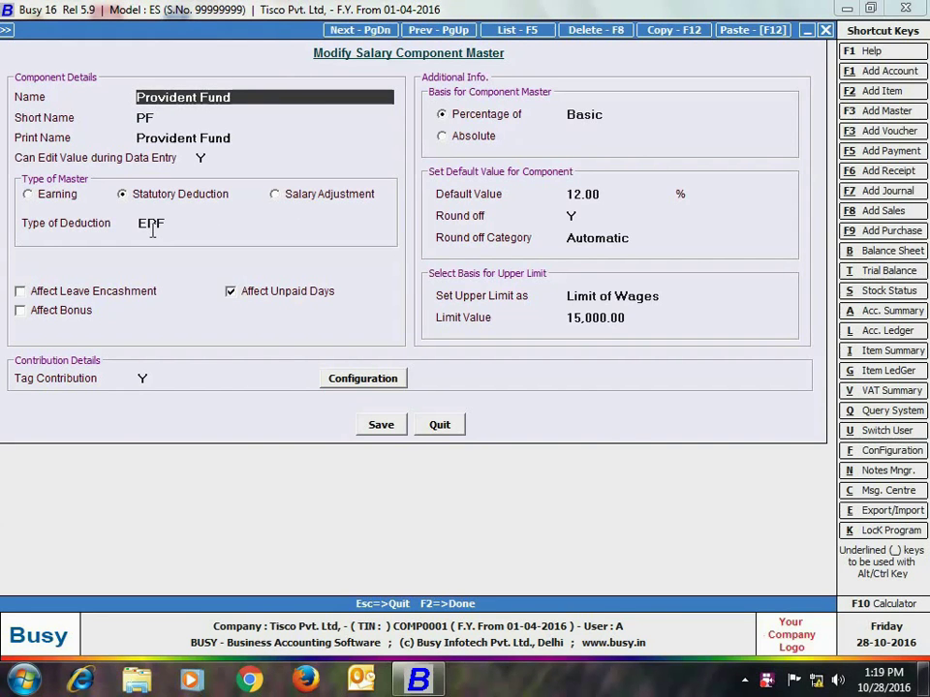
pyautogui.click(152, 231)
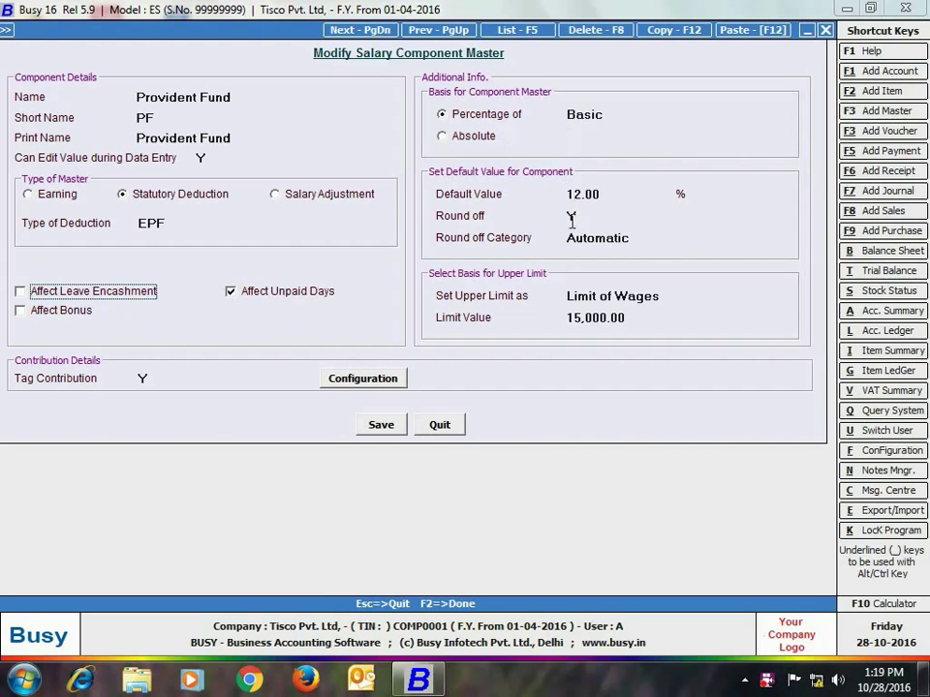
pyautogui.click(578, 297)
pyautogui.click(388, 385)
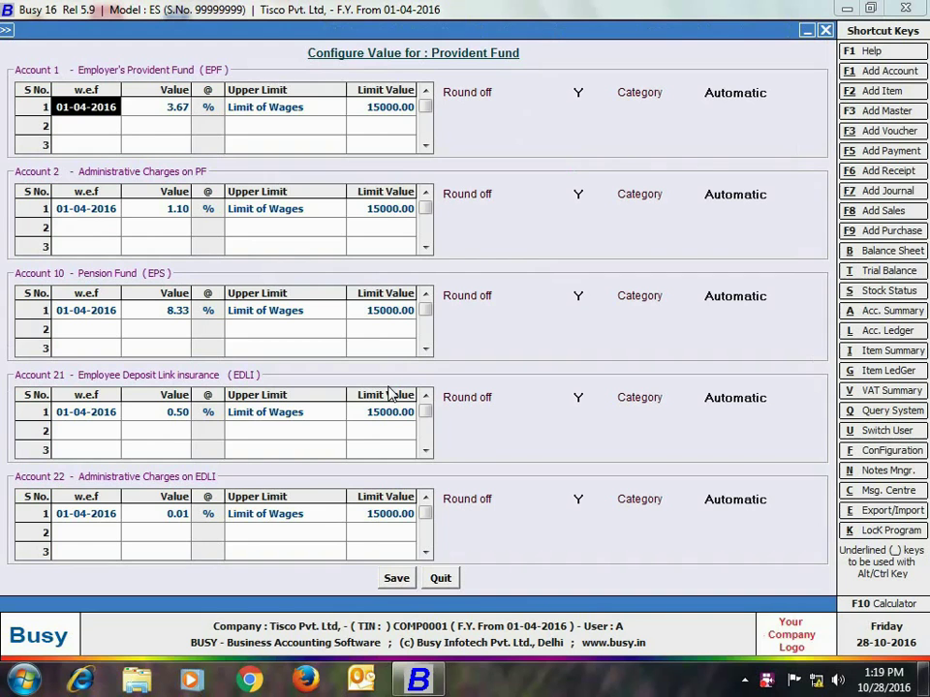
pyautogui.click(438, 579)
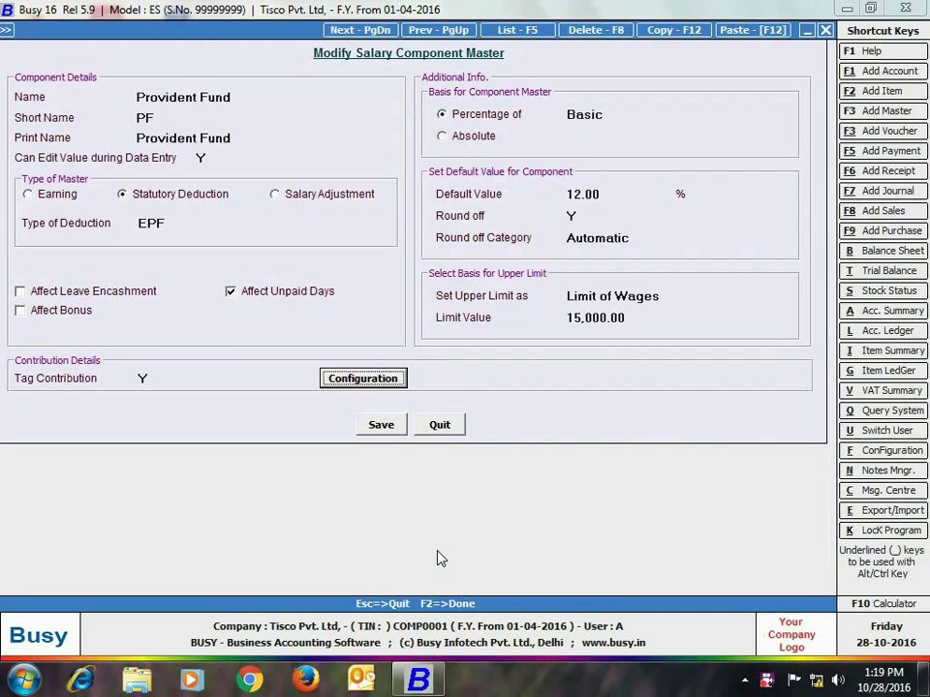
pyautogui.click(444, 430)
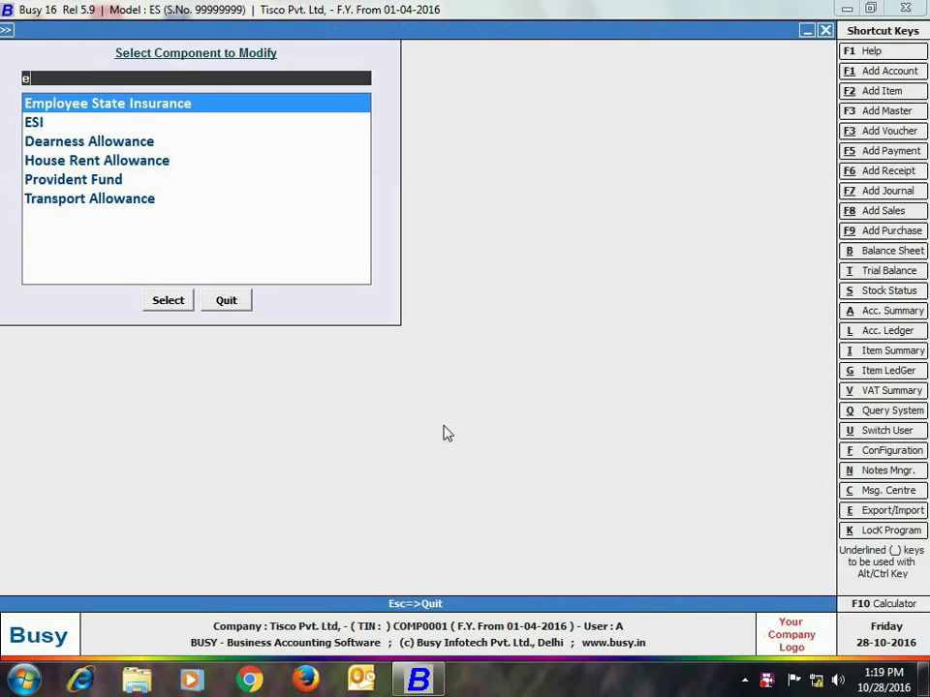
# Step: Filter to Employee State Insurance, review it at 1.75% of Gross, and close it
pyautogui.write('e Ins')
pyautogui.click(183, 299)
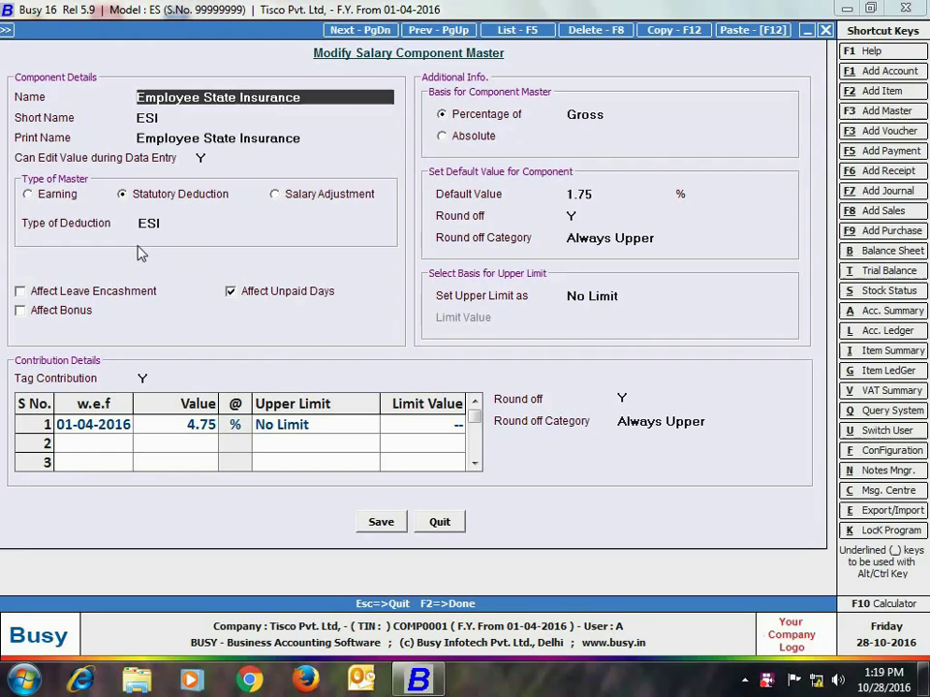
pyautogui.click(439, 523)
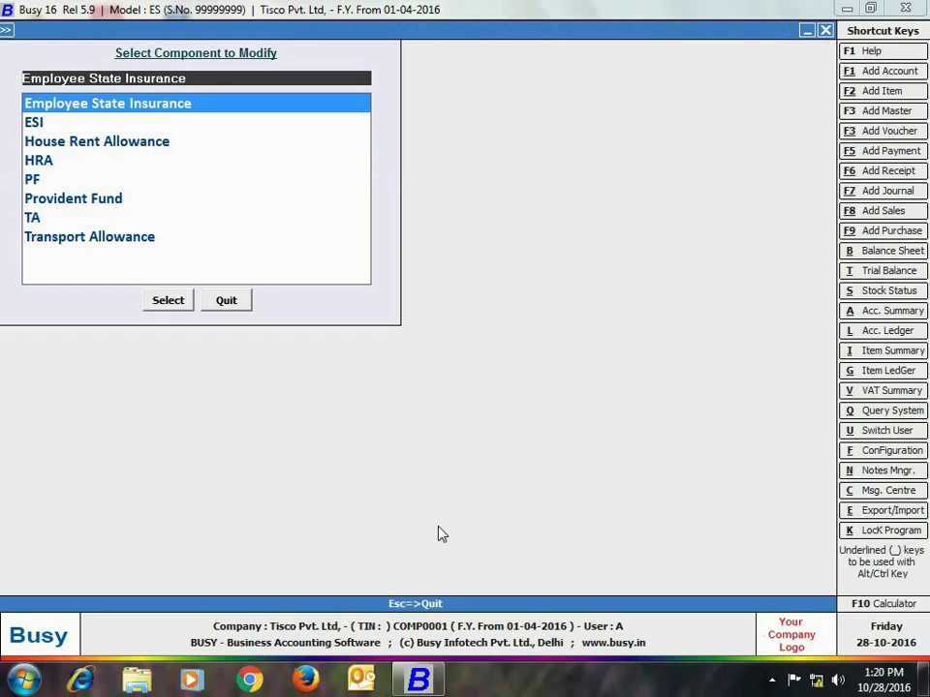
# Step: Check Transport Allowance (8.33% of Basic, limit 1,600), then pick Administration's Vouchers Configuration
pyautogui.write('Transport Allowance')
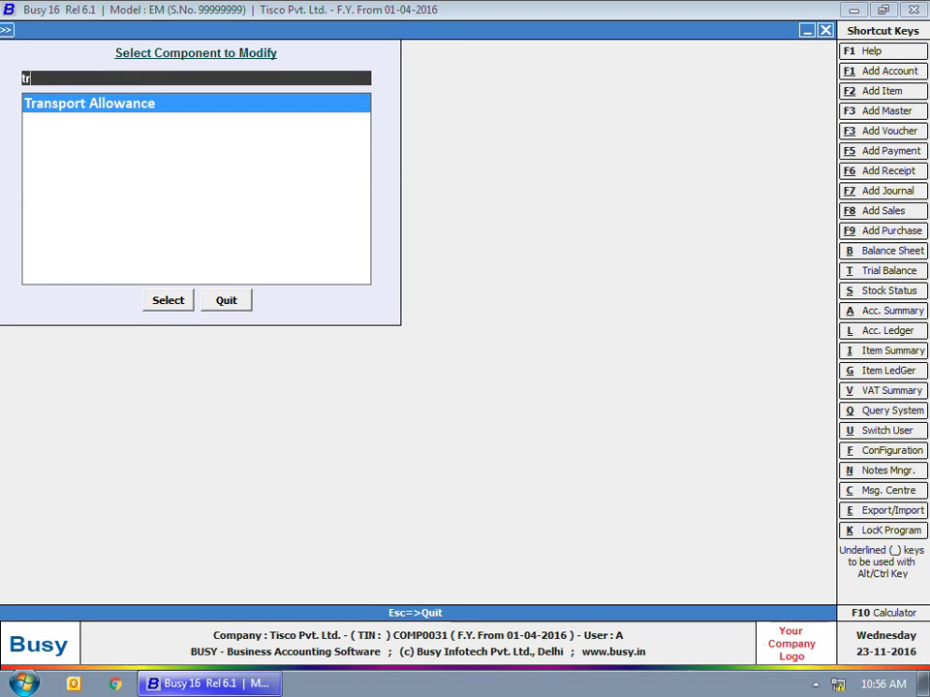
pyautogui.press('Return')
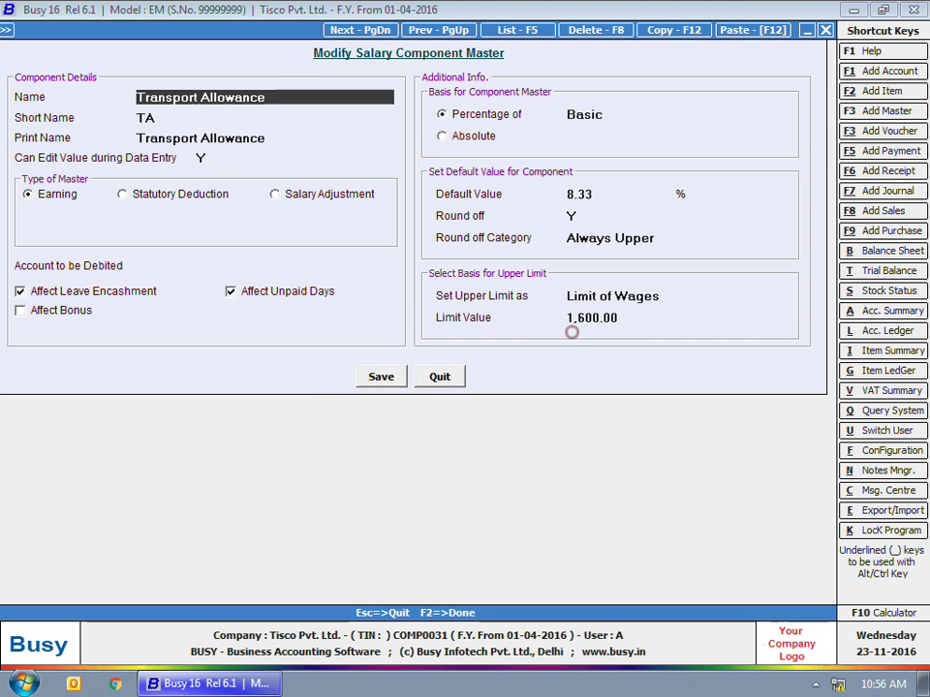
pyautogui.click(437, 374)
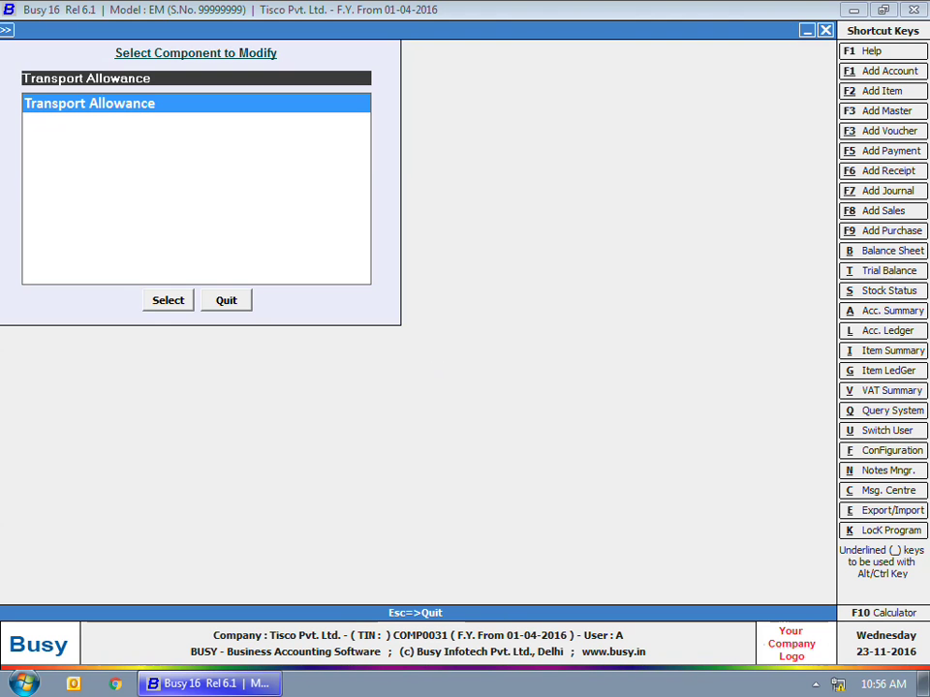
pyautogui.press('Escape')
pyautogui.press('Escape')
pyautogui.press('Escape')
pyautogui.press('Escape')
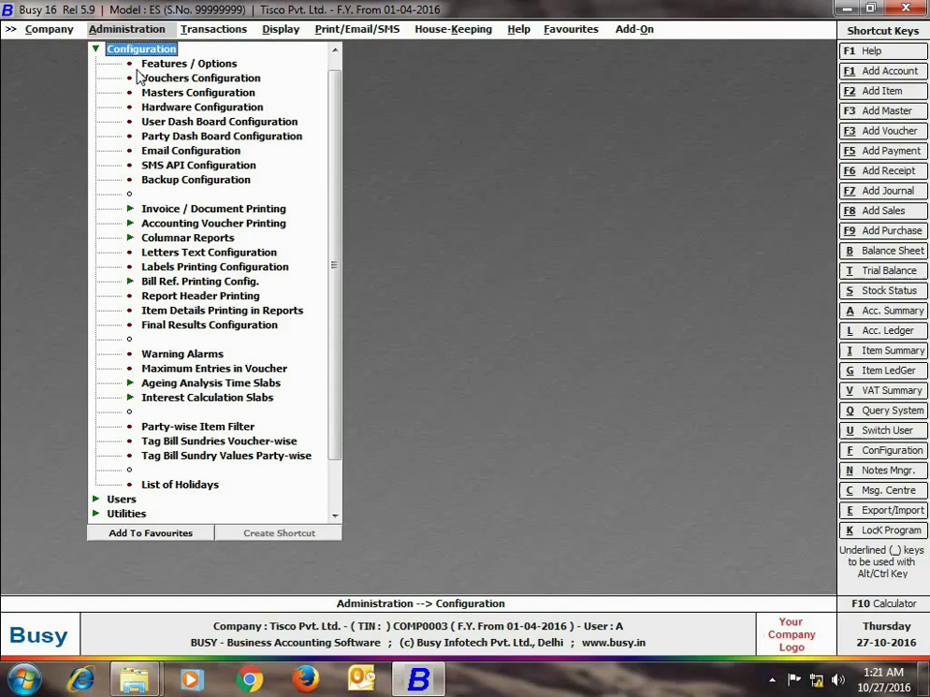
pyautogui.click(148, 80)
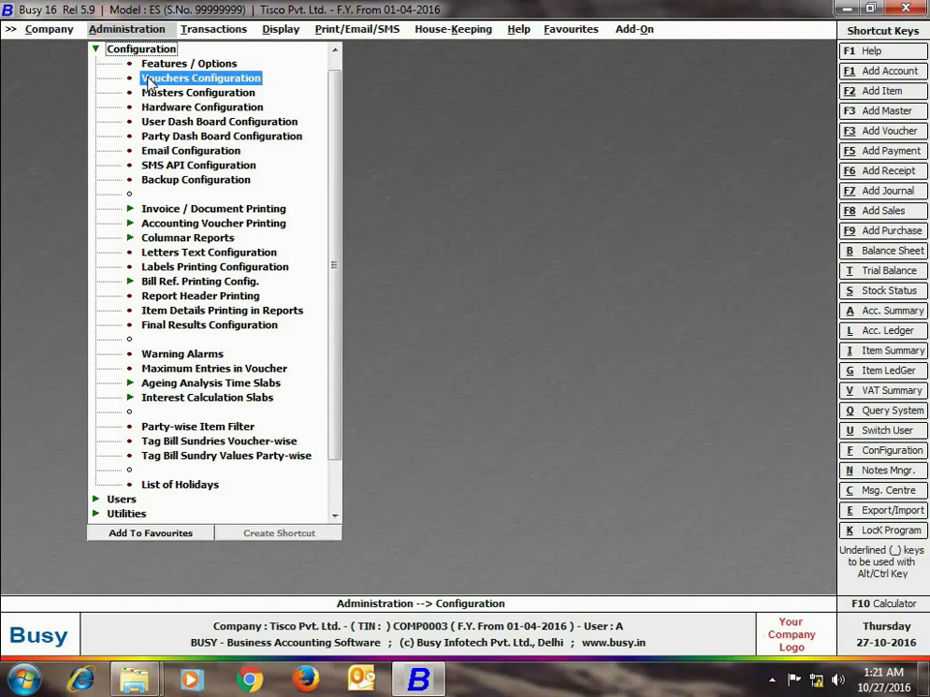
# Step: Open Voucher Configuration for the Main series of Salary Calculation vouchers
pyautogui.doubleClick(148, 80)
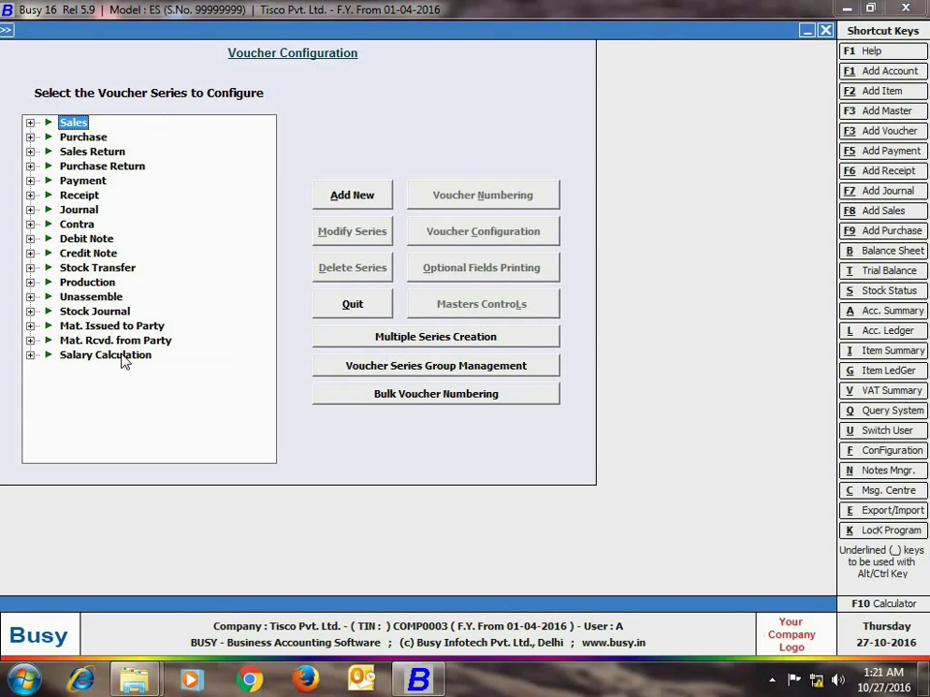
pyautogui.doubleClick(123, 358)
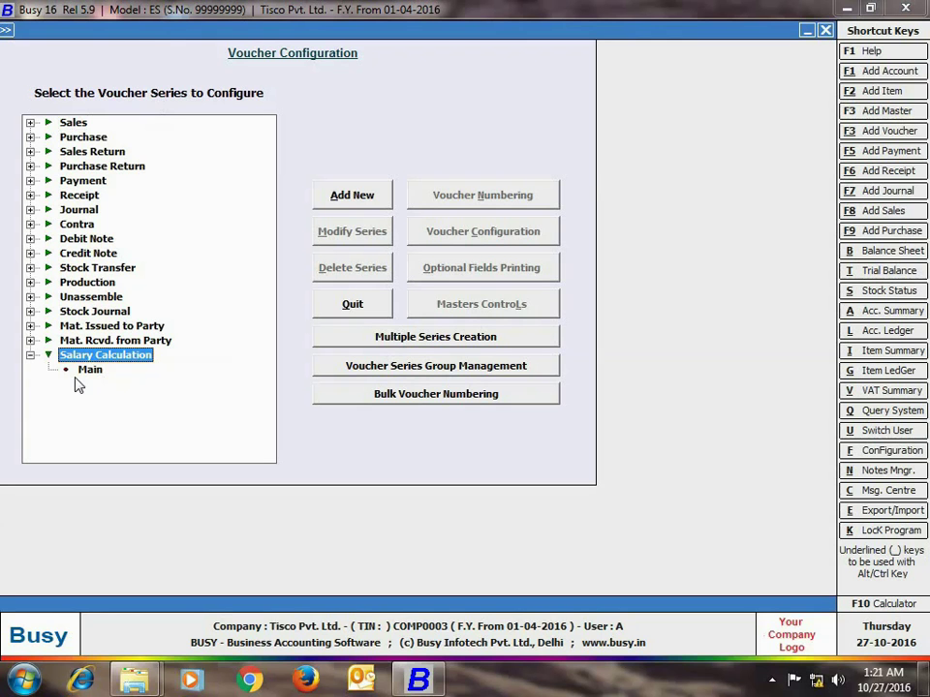
pyautogui.click(77, 373)
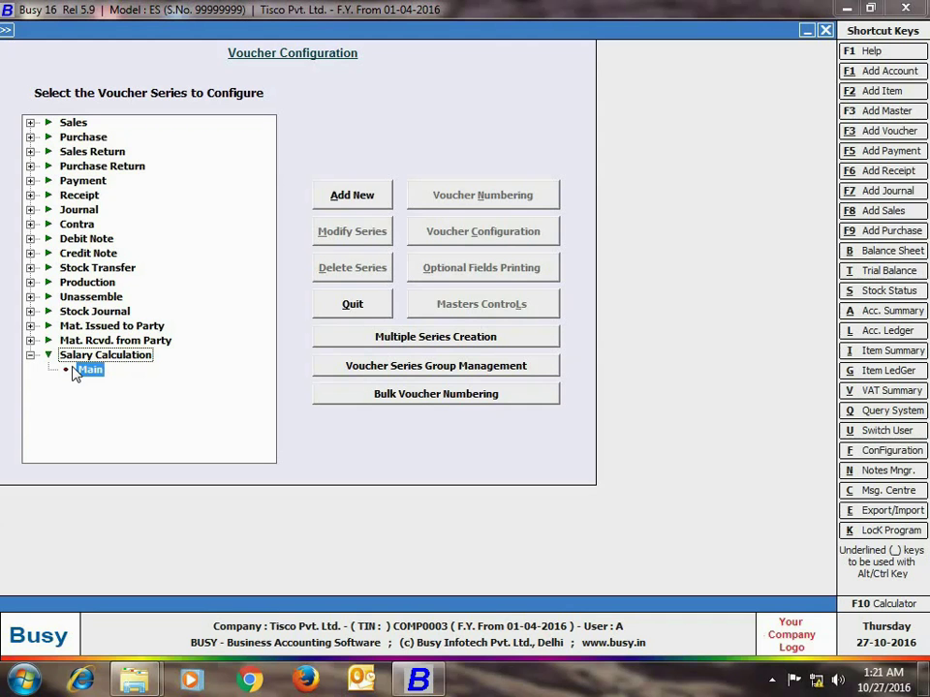
pyautogui.click(78, 373)
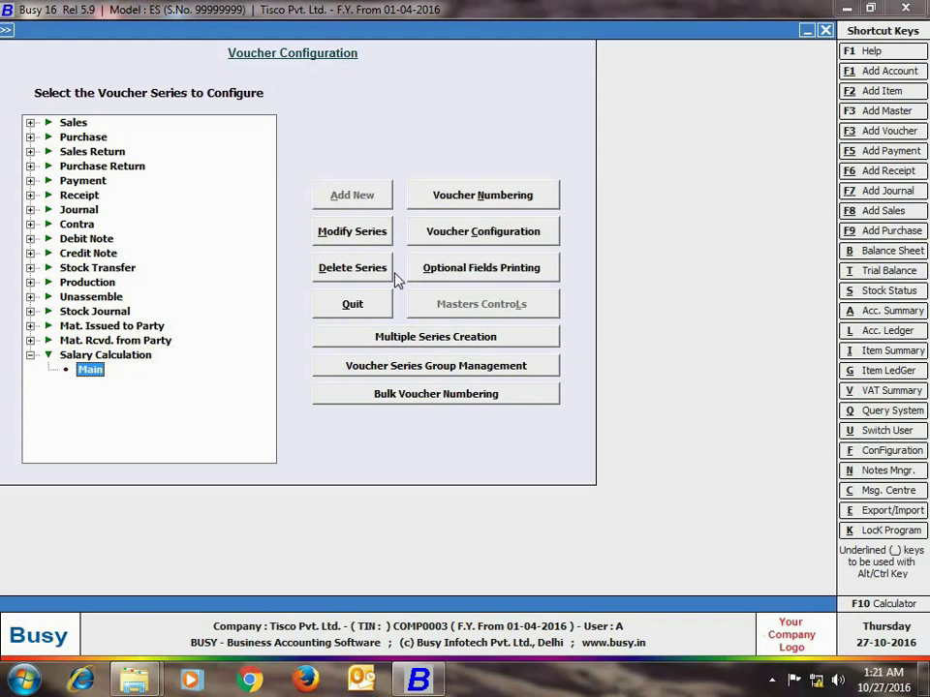
pyautogui.click(414, 231)
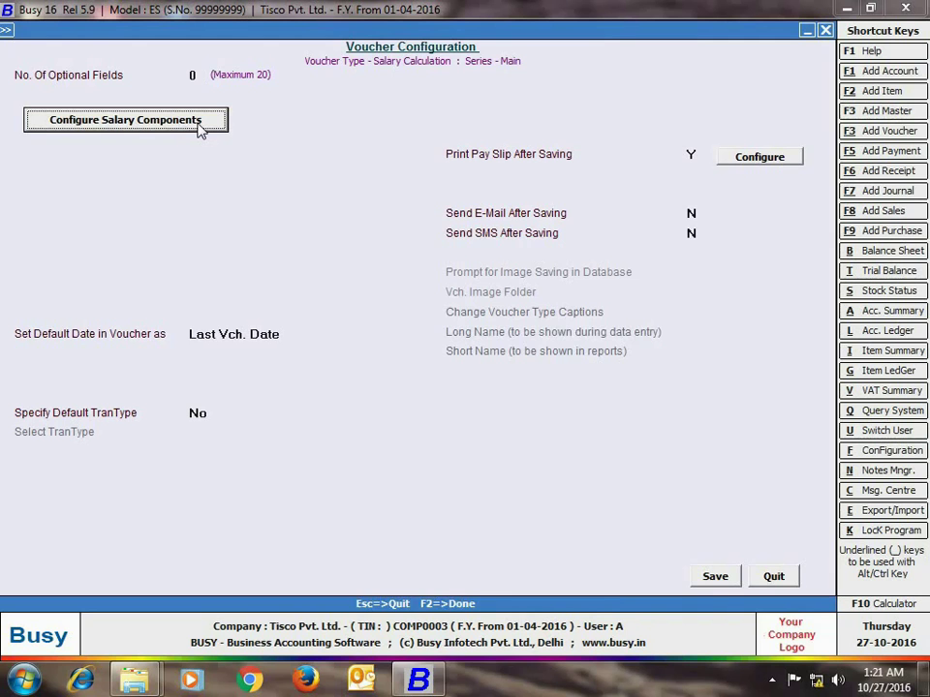
# Step: Order salary components as earnings Basic, HRA, TA and deductions PF, ESI, then save
pyautogui.click(198, 131)
pyautogui.write('ba')
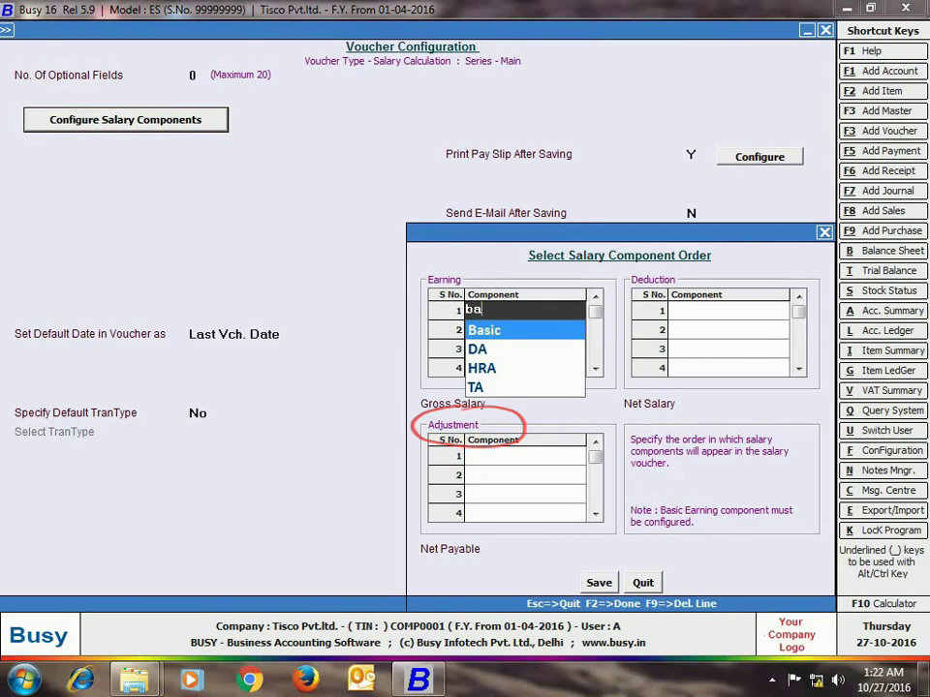
pyautogui.press('Return')
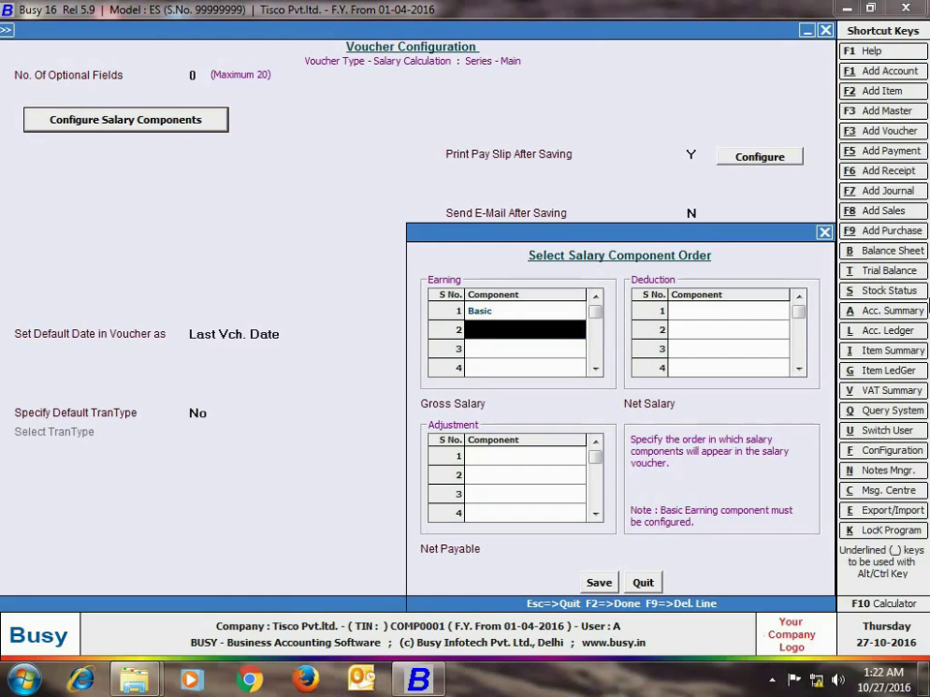
pyautogui.write('h')
pyautogui.press('Return')
pyautogui.write('ta')
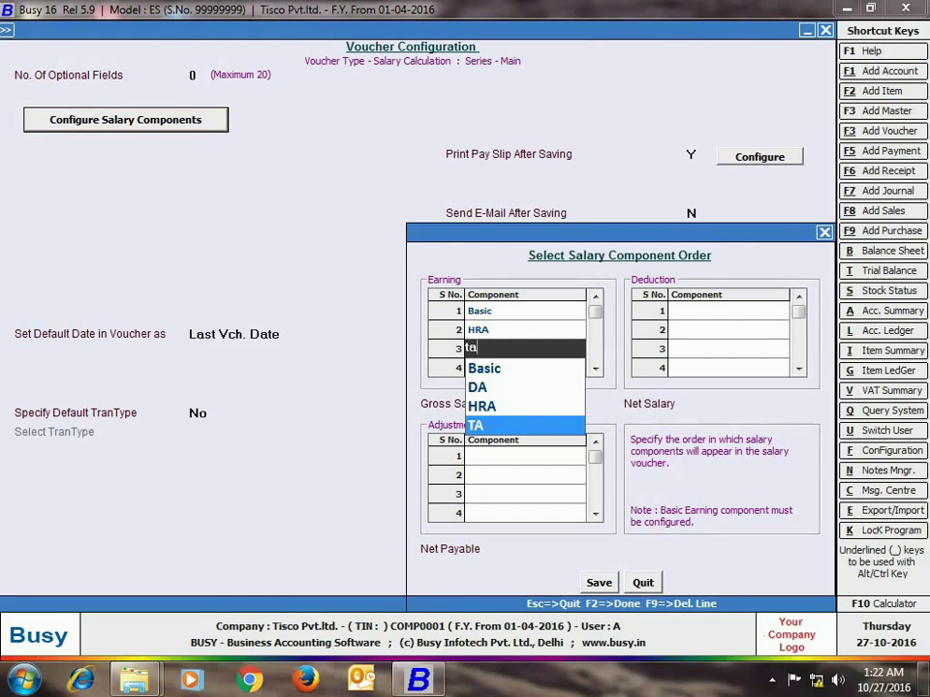
pyautogui.press('Return')
pyautogui.press('Return')
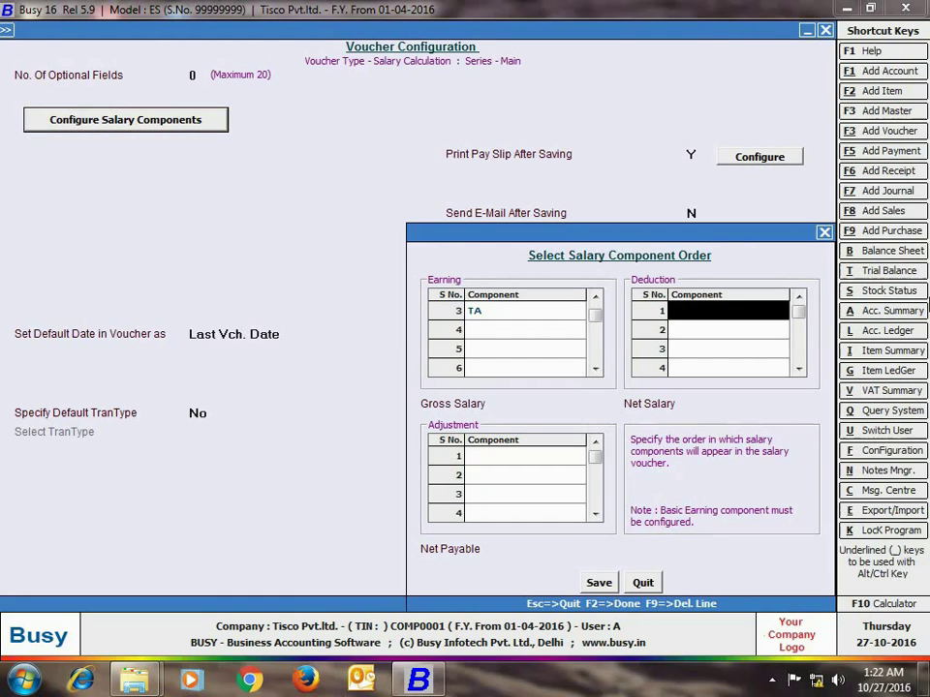
pyautogui.write('p')
pyautogui.press('Return')
pyautogui.write('esi')
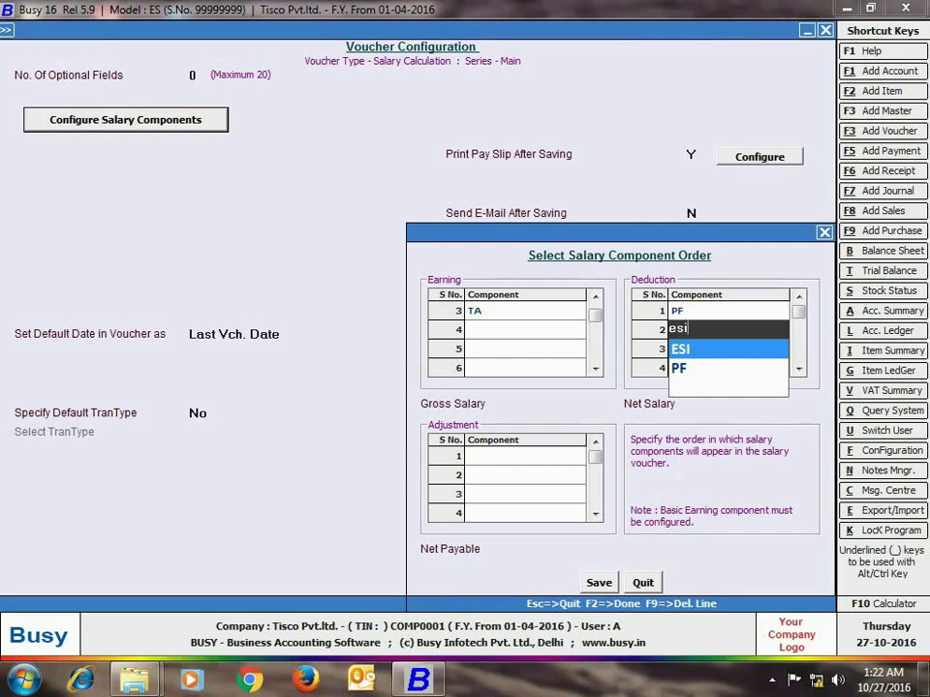
pyautogui.press('Return')
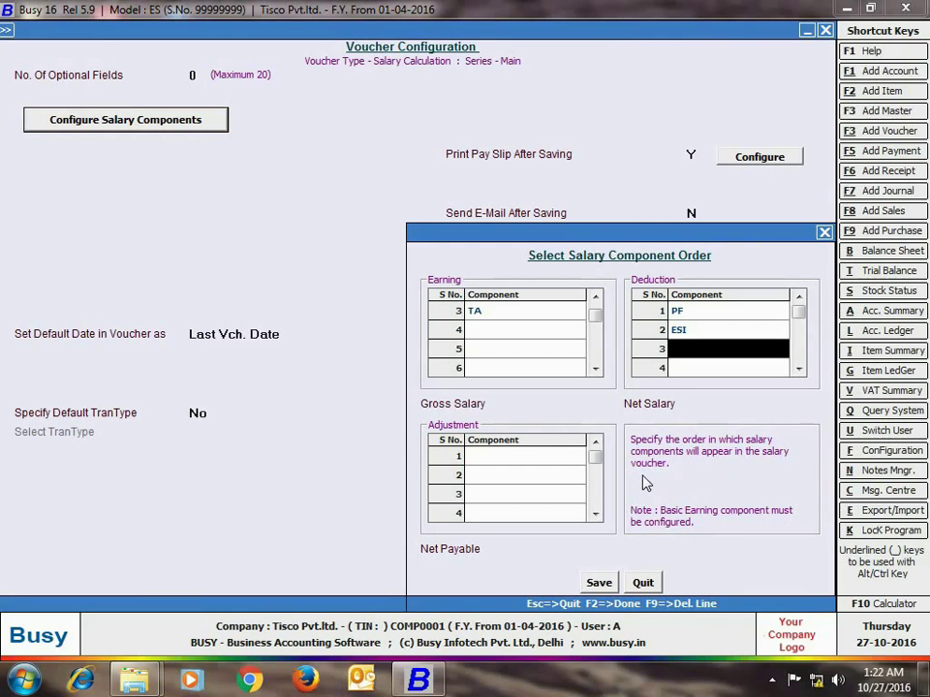
pyautogui.click(604, 583)
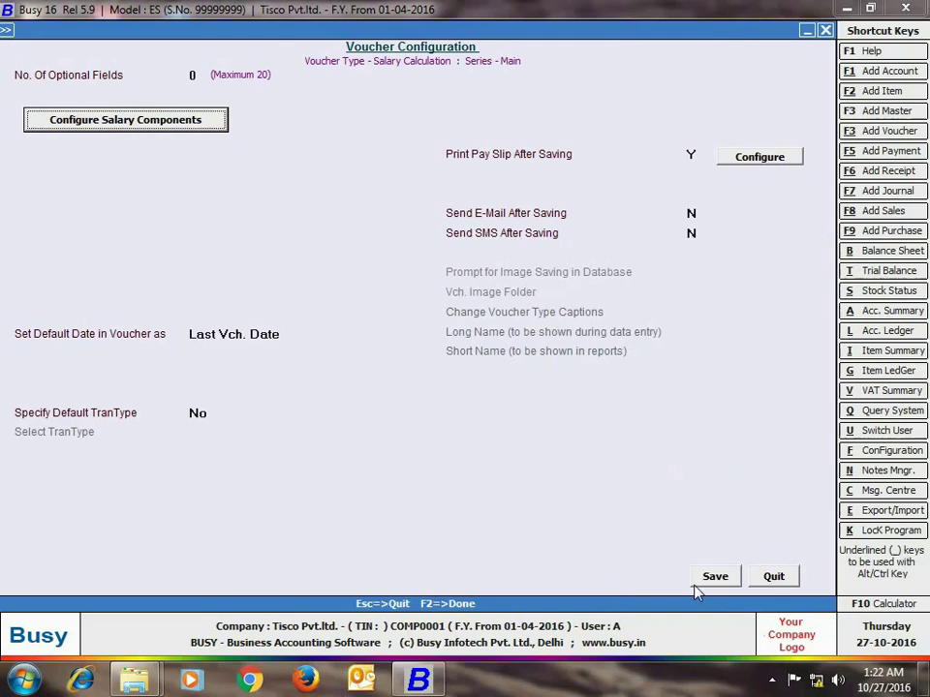
pyautogui.click(713, 578)
pyautogui.click(167, 326)
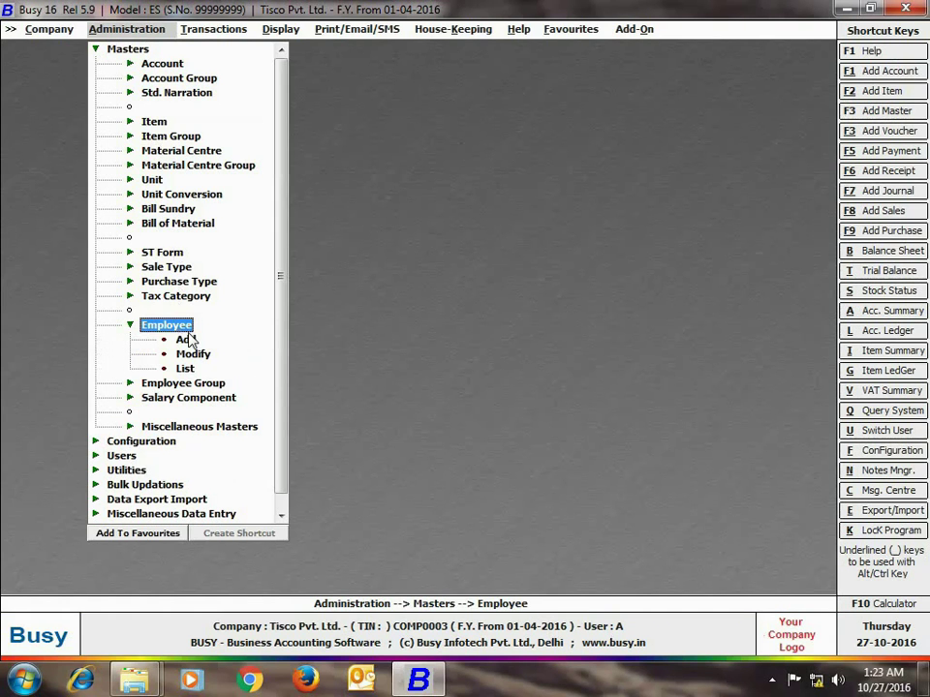
pyautogui.click(183, 340)
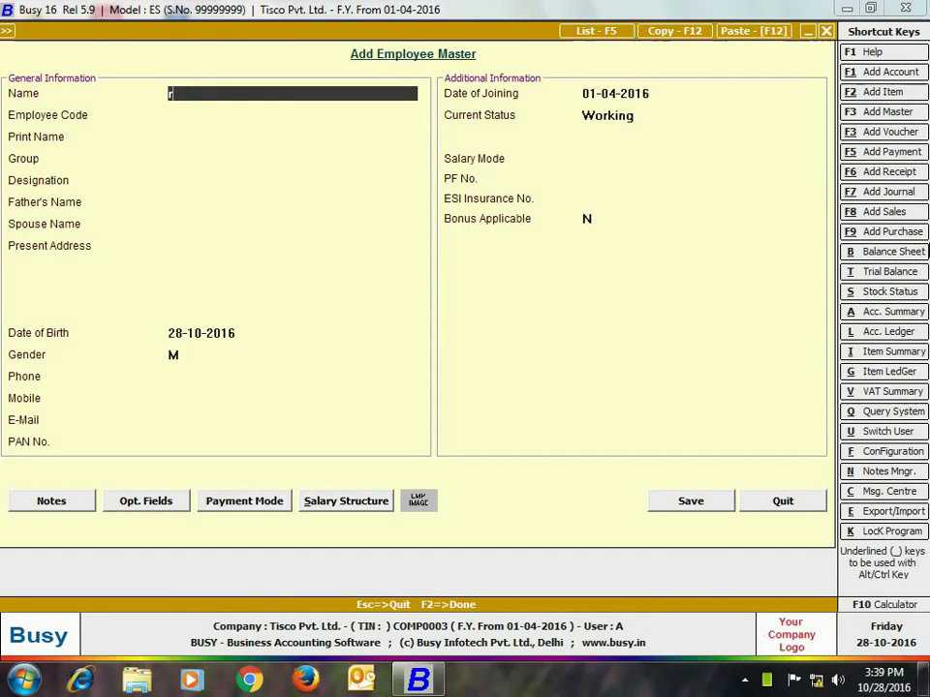
pyautogui.press('Return')
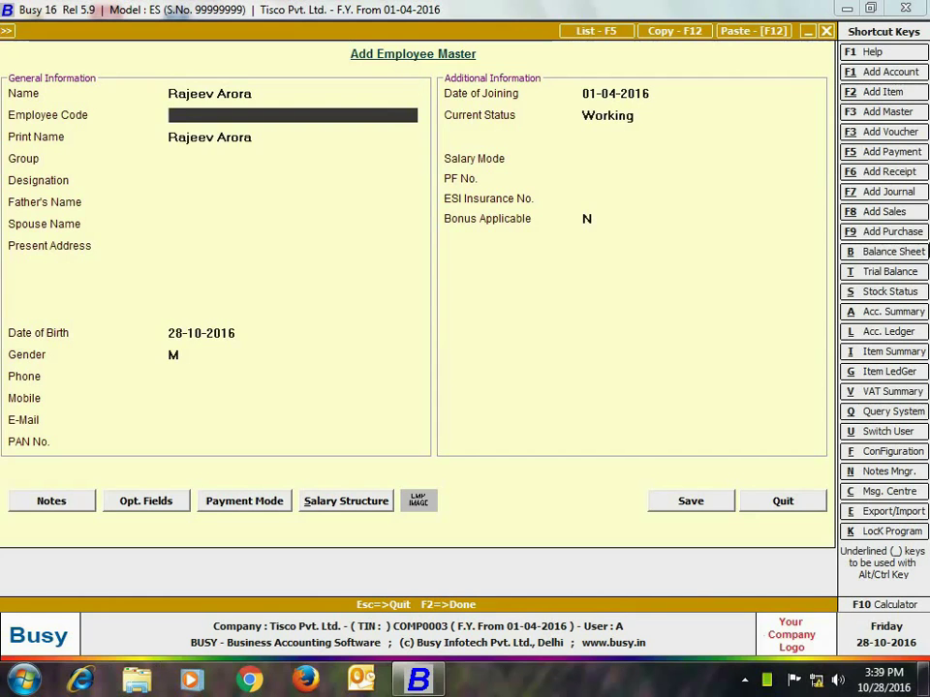
pyautogui.write('200411')
pyautogui.press('Return')
pyautogui.press('Return')
pyautogui.write('R&D')
pyautogui.press('Return')
pyautogui.write('programmer')
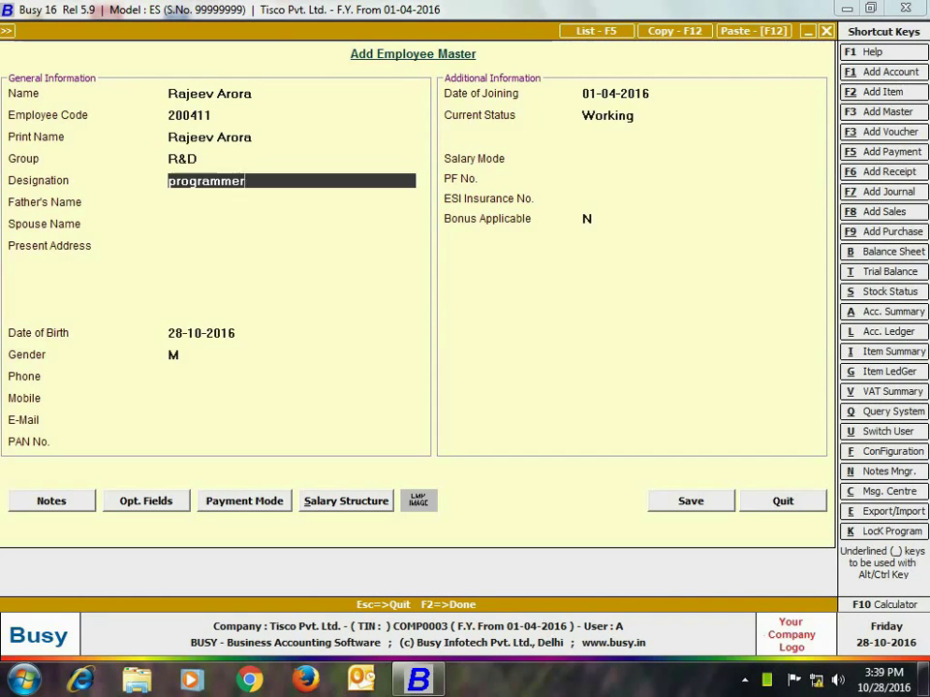
pyautogui.press('Return')
pyautogui.press('Return')
pyautogui.press('Return')
pyautogui.press('Return')
pyautogui.write('08-09-1987')
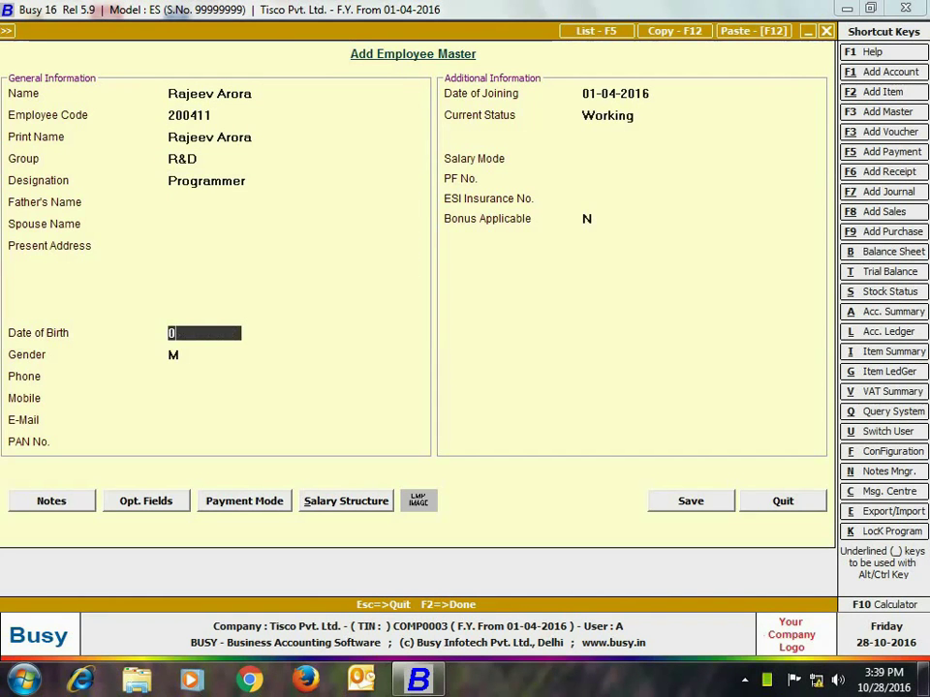
pyautogui.press('Return')
pyautogui.press('Return')
pyautogui.press('Return')
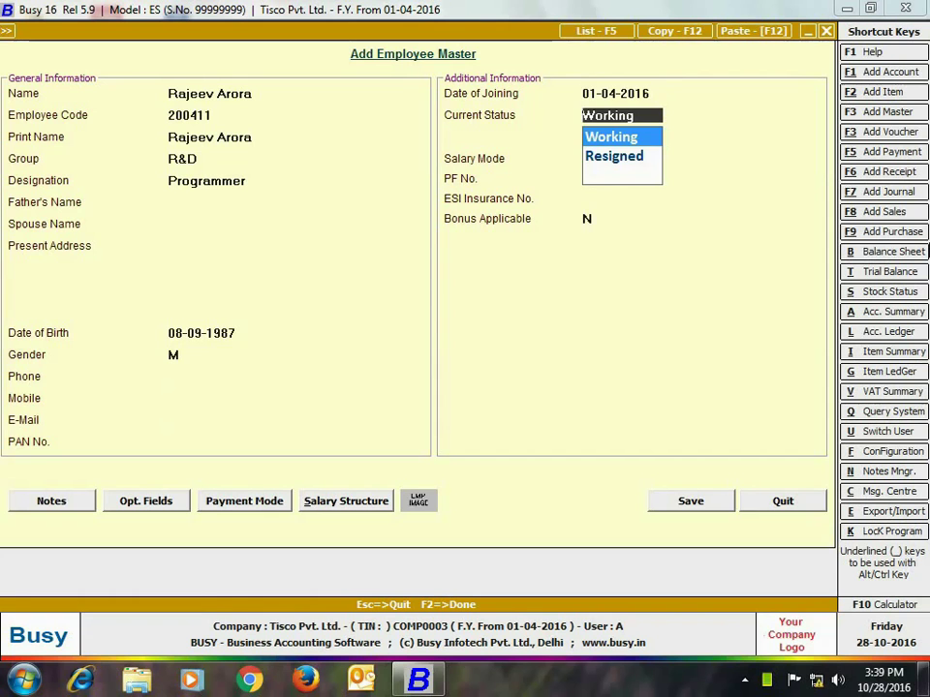
pyautogui.press('Return')
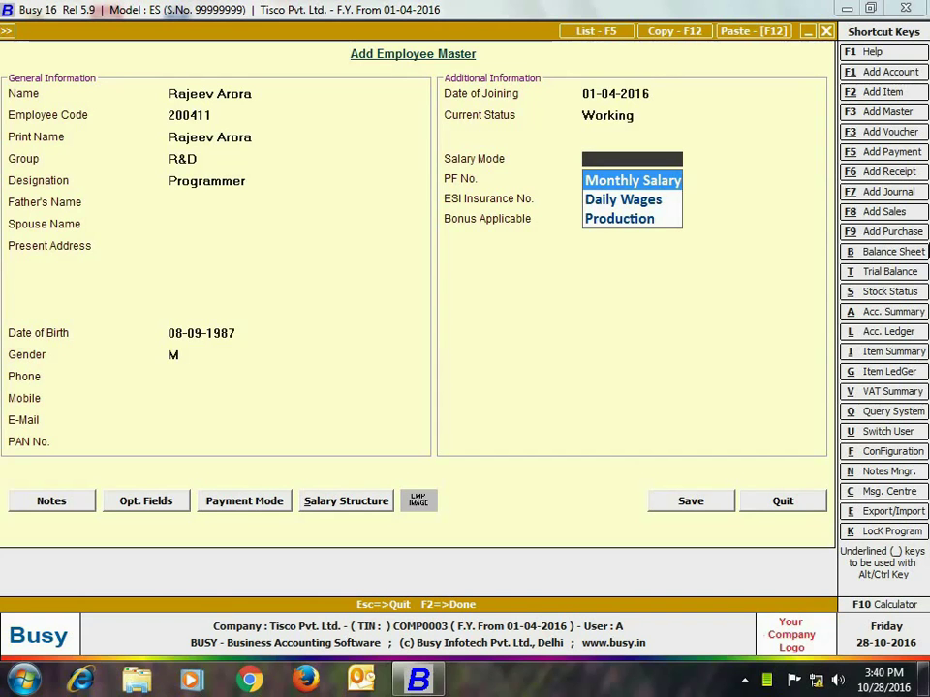
# Step: Set Monthly Salary mode, fill in PF and ESI numbers, and pay by HDFC bank transfer with its account number
pyautogui.press('Return')
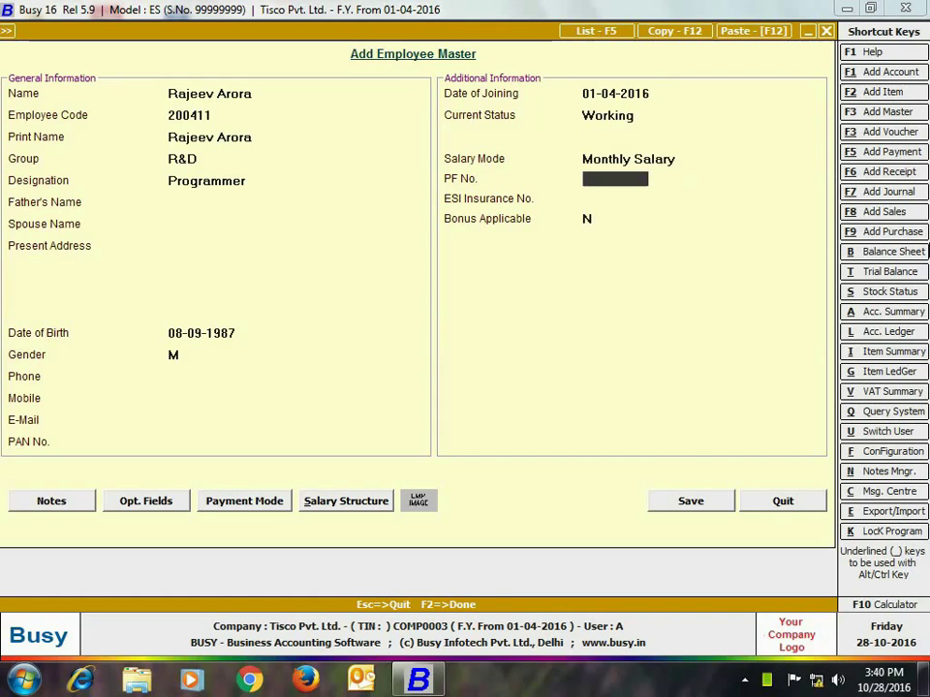
pyautogui.write('411')
pyautogui.press('Return')
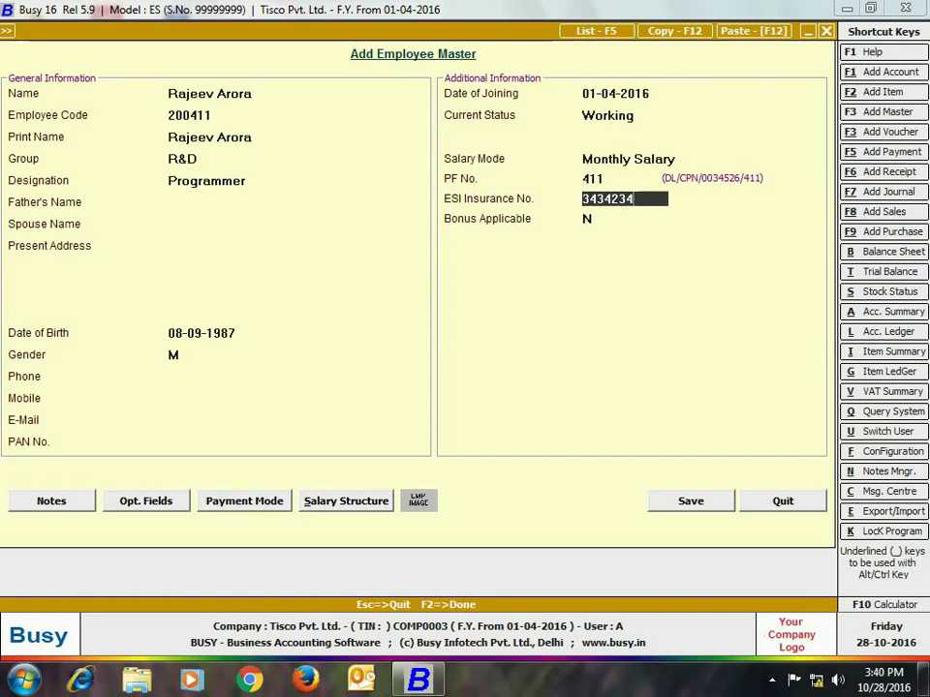
pyautogui.press('Return')
pyautogui.press('Return')
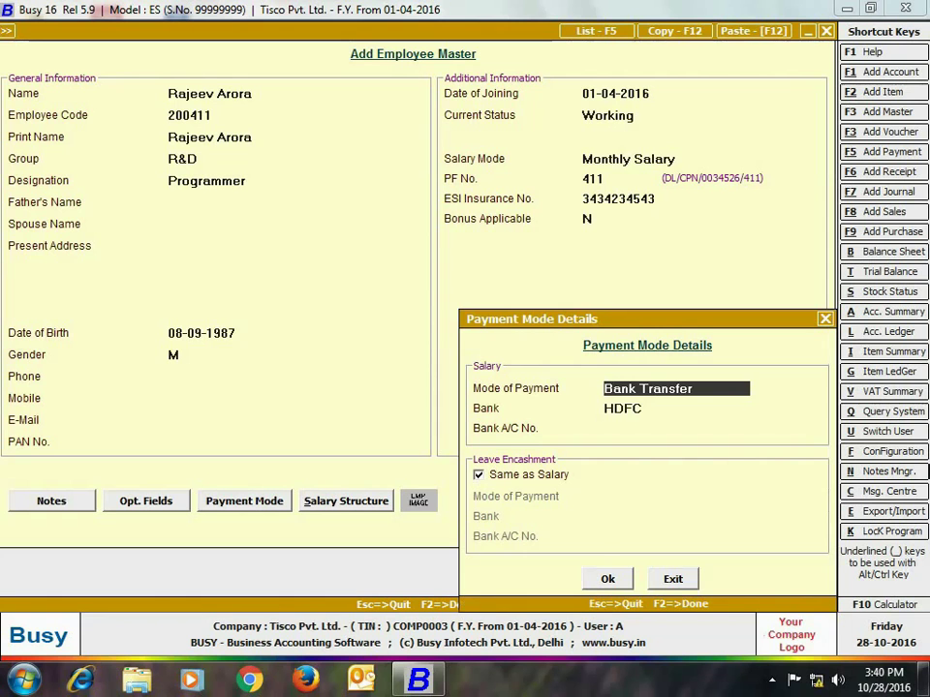
pyautogui.press('Return')
pyautogui.press('Return')
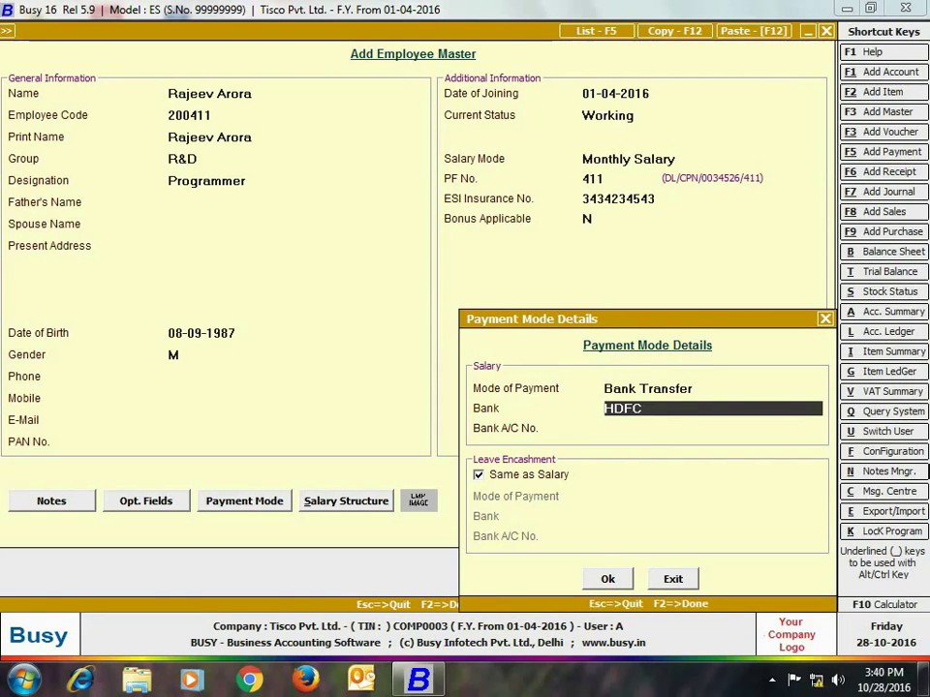
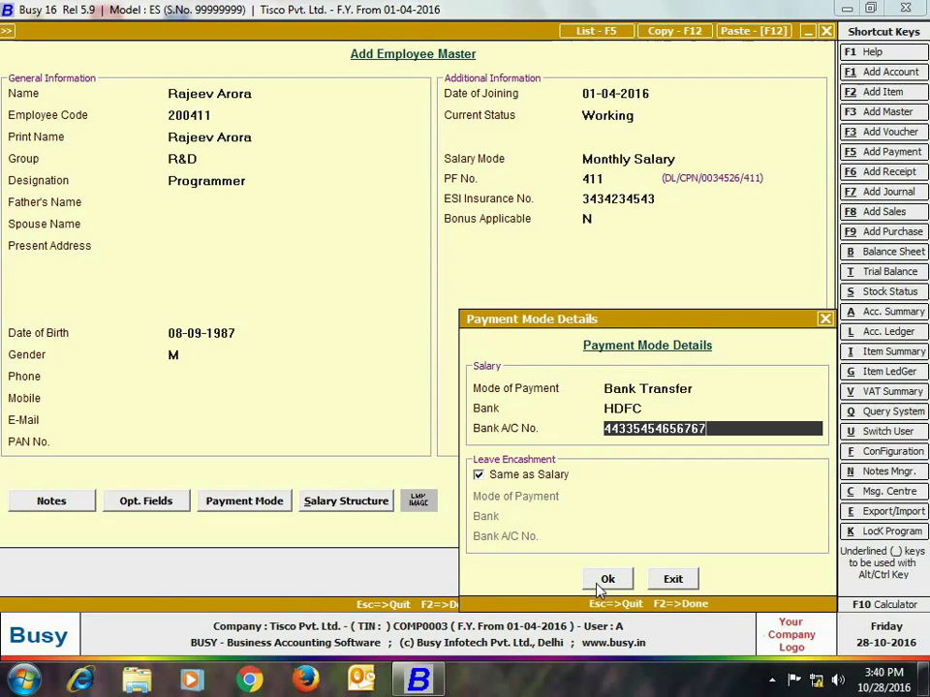
pyautogui.press('Return')
pyautogui.press('Return')
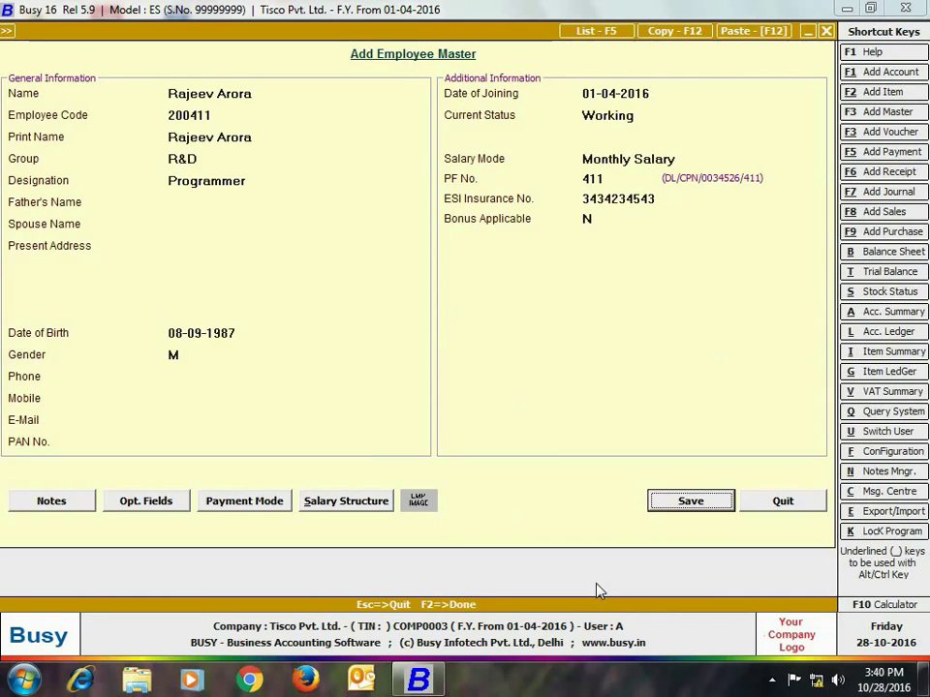
pyautogui.hotkey('alt', 's')
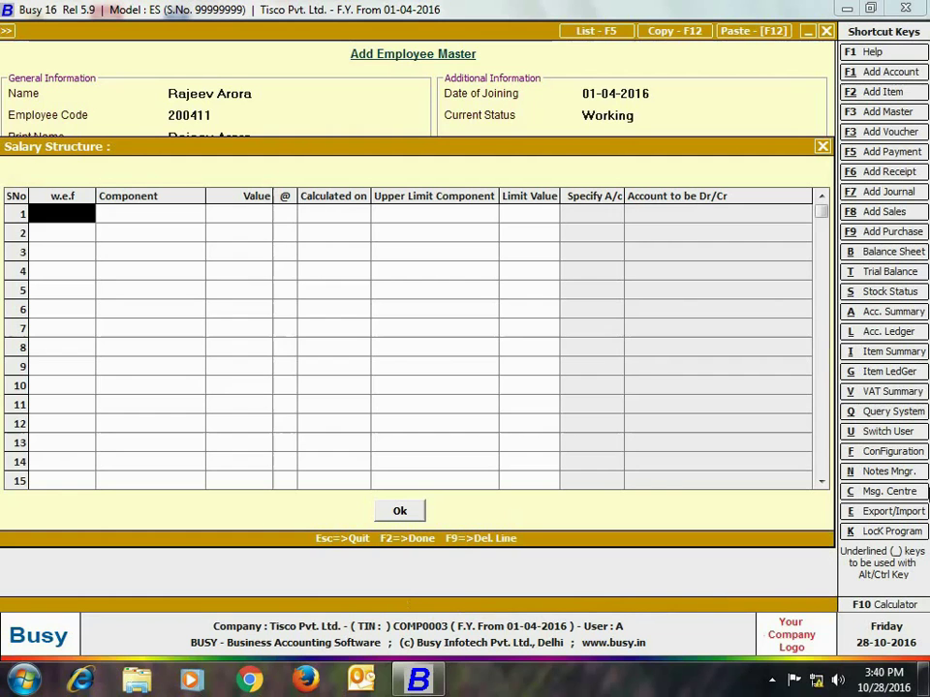
# Step: Start the salary structure on 01-04-2016 with Basic 8,000 and HRA at 50%
pyautogui.press('Return')
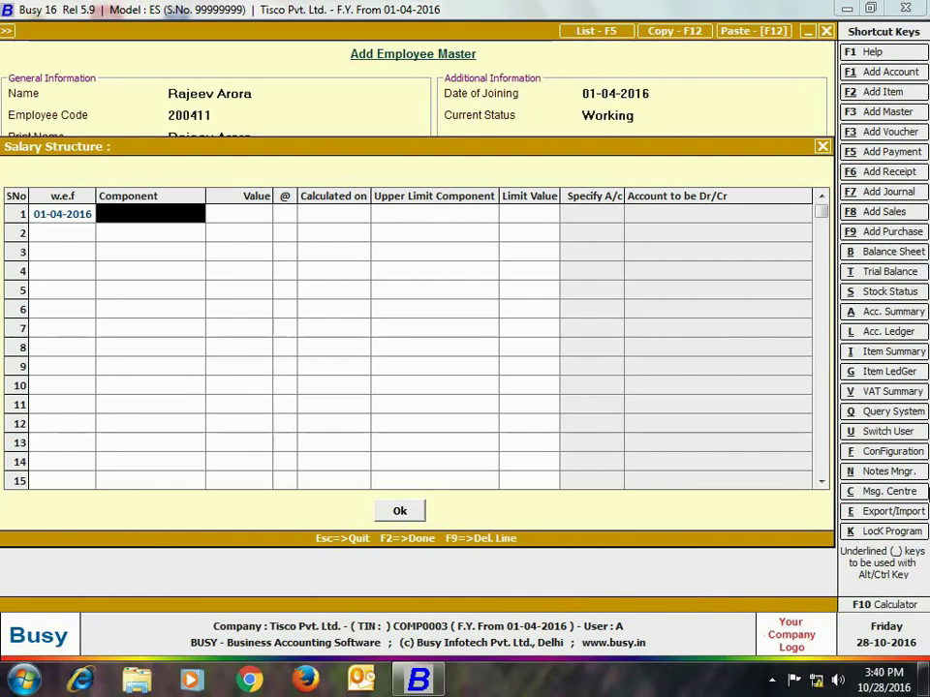
pyautogui.press('Down')
pyautogui.press('Down')
pyautogui.press('Return')
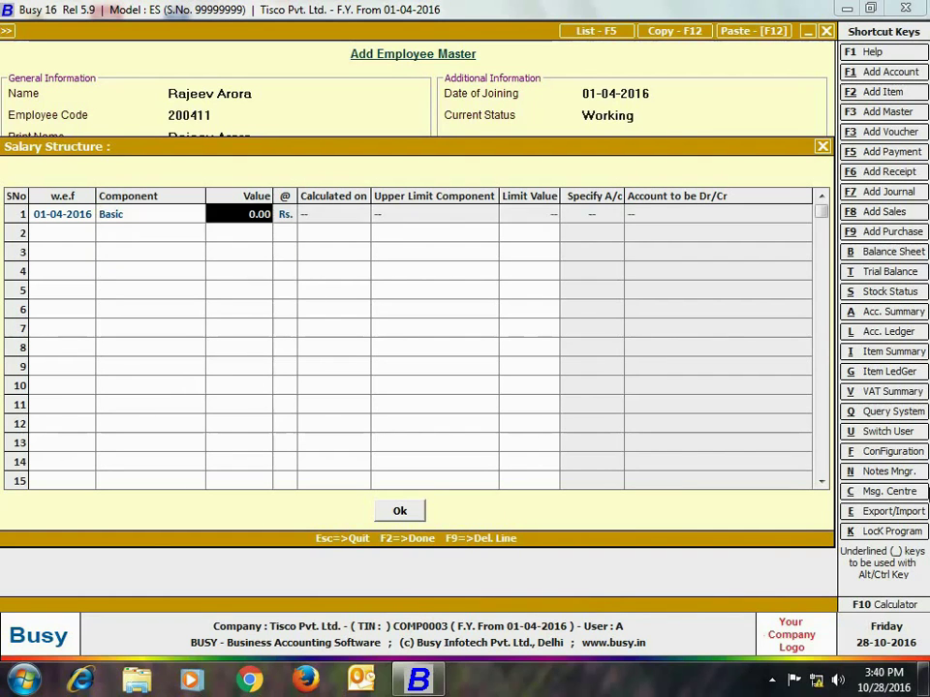
pyautogui.write('8000')
pyautogui.press('Return')
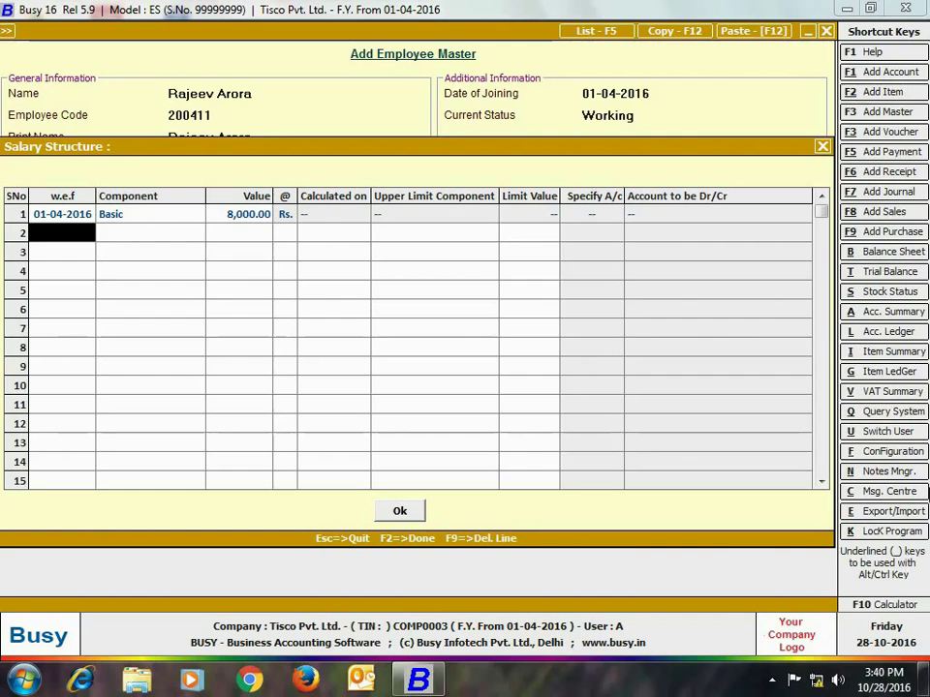
pyautogui.press('Return')
pyautogui.write('h')
pyautogui.press('Return')
pyautogui.press('Return')
pyautogui.press('Return')
pyautogui.press('Return')
pyautogui.press('Return')
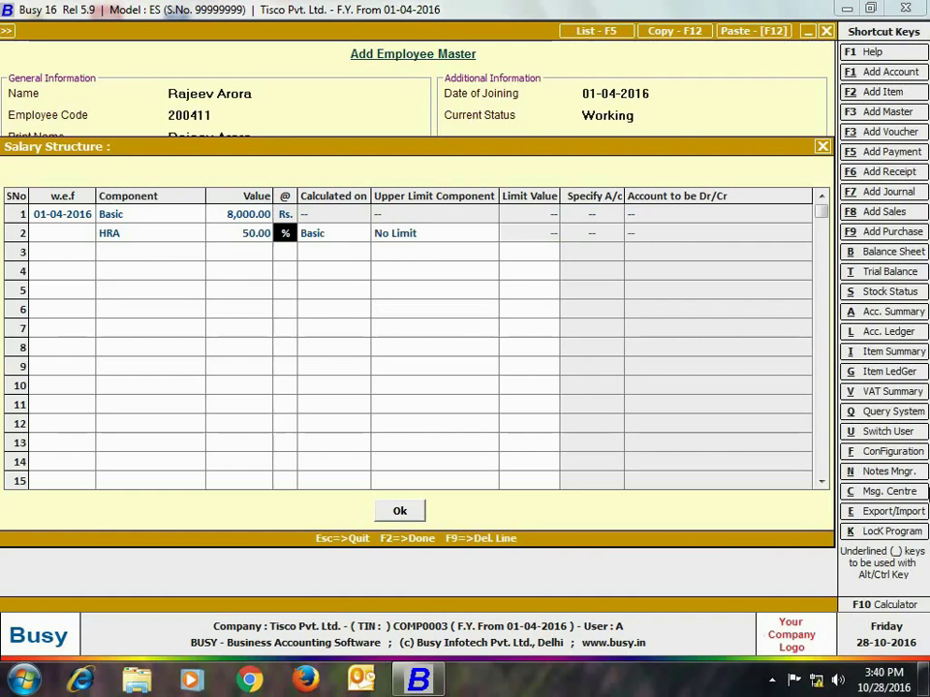
# Step: Add TA 8.33%, PF 12% and ESI 1.75% rows, then save the employee
pyautogui.press('Return')
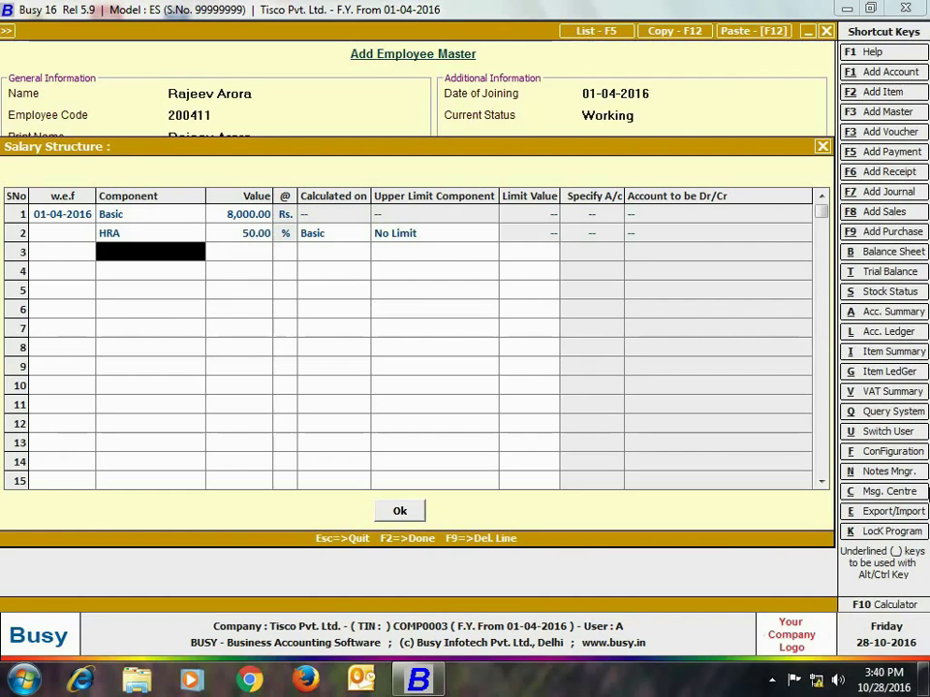
pyautogui.write('t')
pyautogui.press('Return')
pyautogui.press('Return')
pyautogui.press('Return')
pyautogui.press('Return')
pyautogui.press('Return')
pyautogui.press('Return')
pyautogui.press('Return')
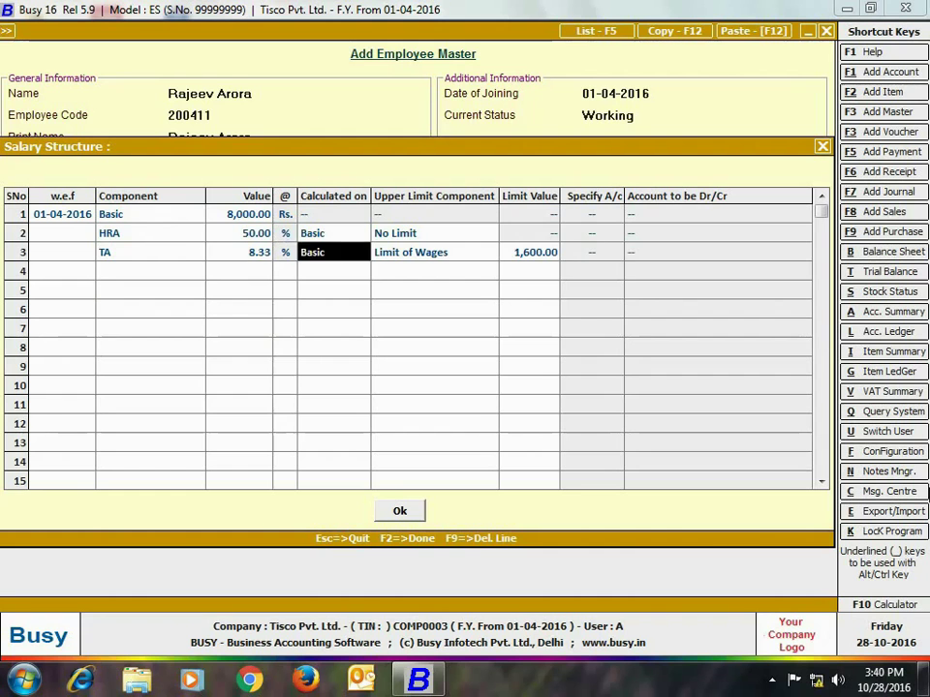
pyautogui.press('Return')
pyautogui.press('Return')
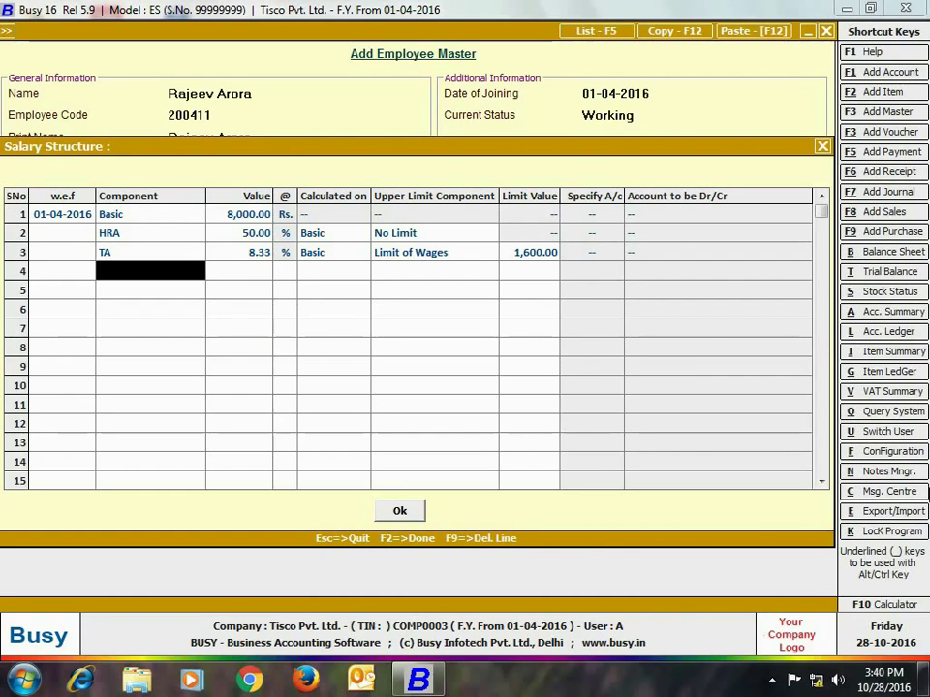
pyautogui.write('pf')
pyautogui.press('Return')
pyautogui.press('Return')
pyautogui.press('Return')
pyautogui.press('Return')
pyautogui.press('Return')
pyautogui.press('Return')
pyautogui.press('Return')
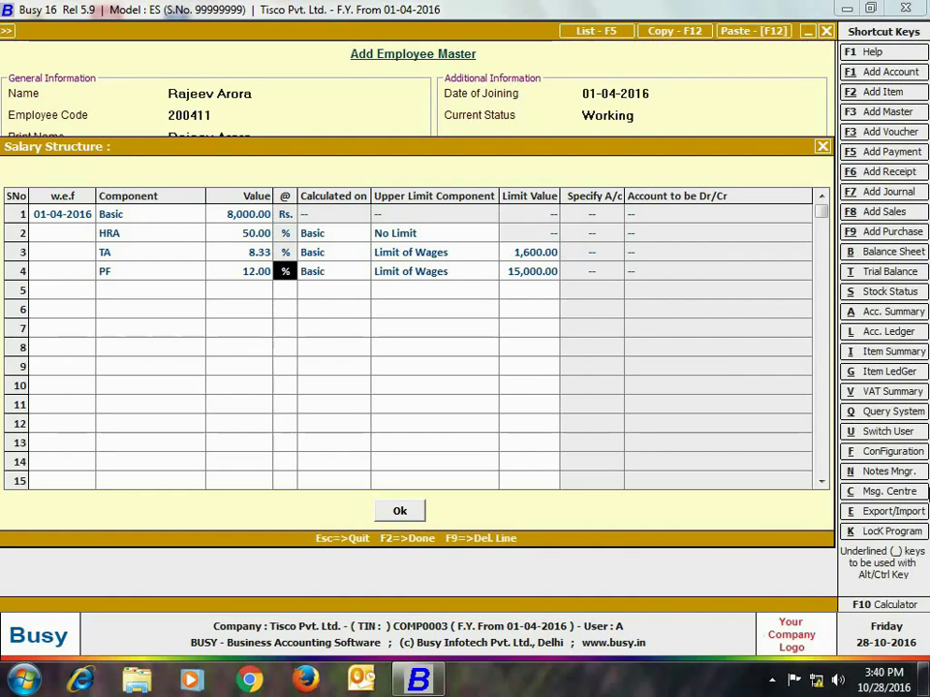
pyautogui.press('Return')
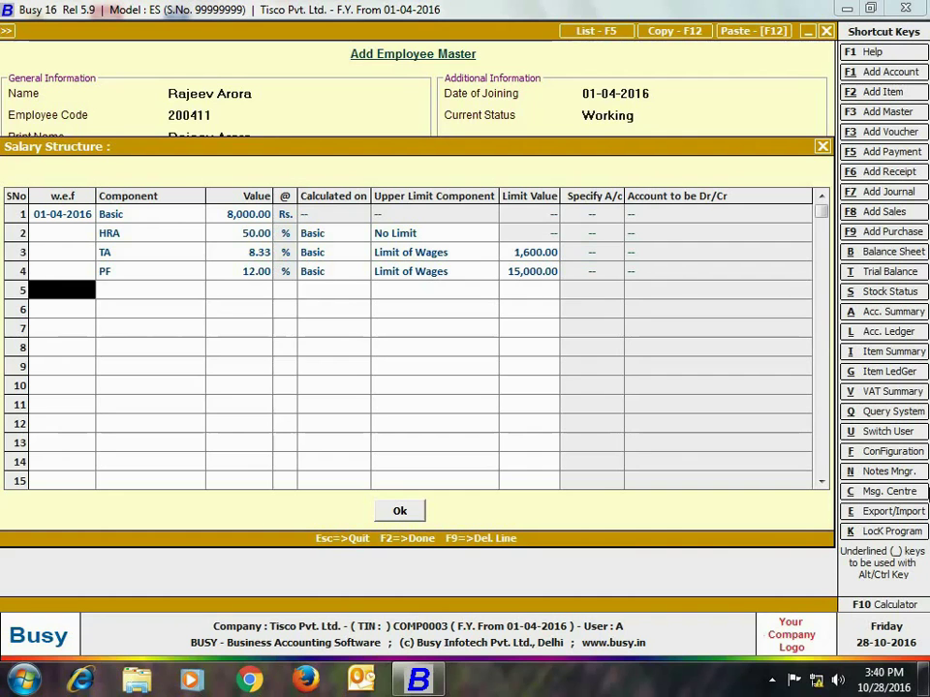
pyautogui.press('Return')
pyautogui.write('es')
pyautogui.press('Return')
pyautogui.press('Return')
pyautogui.press('Return')
pyautogui.press('Return')
pyautogui.press('Return')
pyautogui.press('Return')
pyautogui.press('Return')
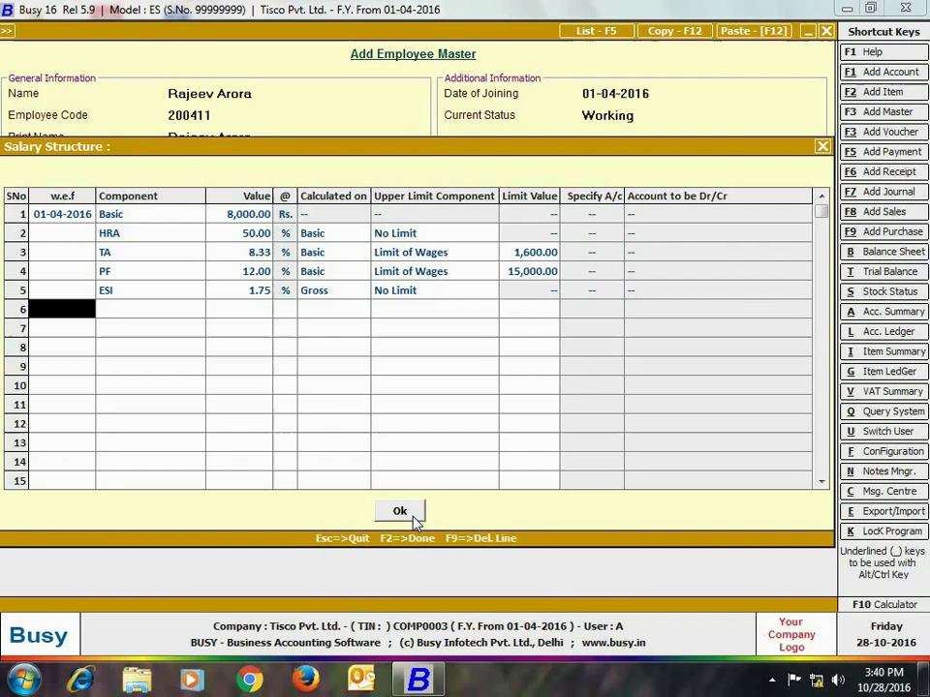
pyautogui.click(413, 521)
pyautogui.press('F2')
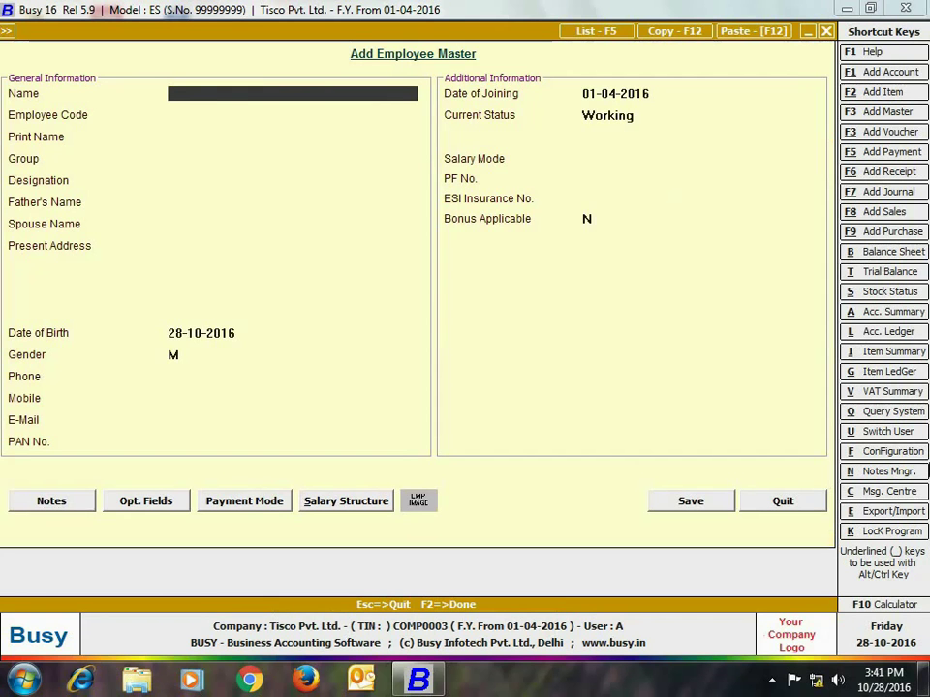
pyautogui.write('sandeep')
pyautogui.press('Return')
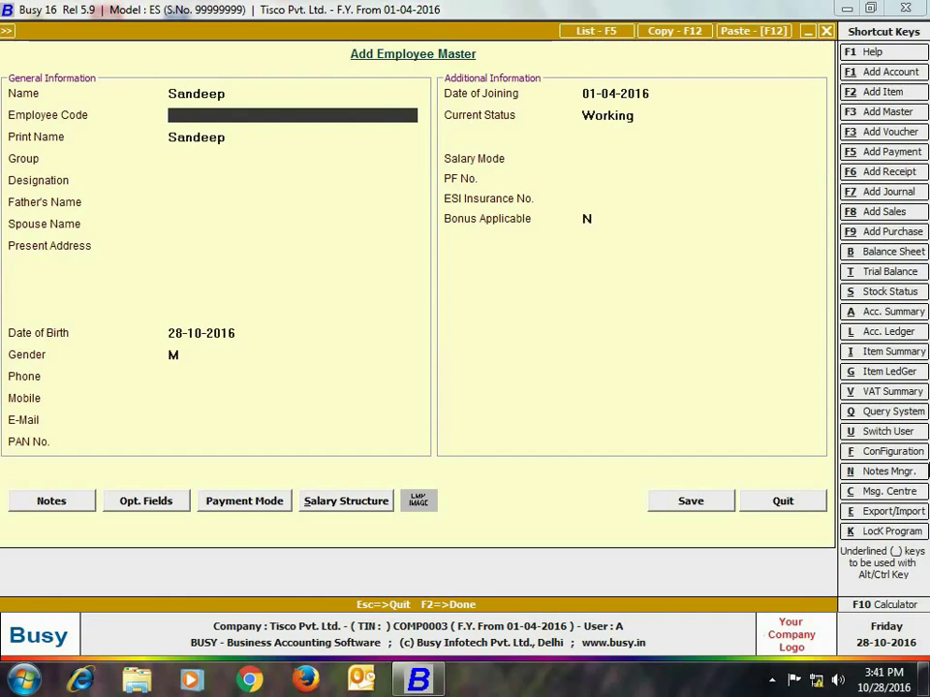
pyautogui.write('200911')
pyautogui.press('Return')
pyautogui.write('g')
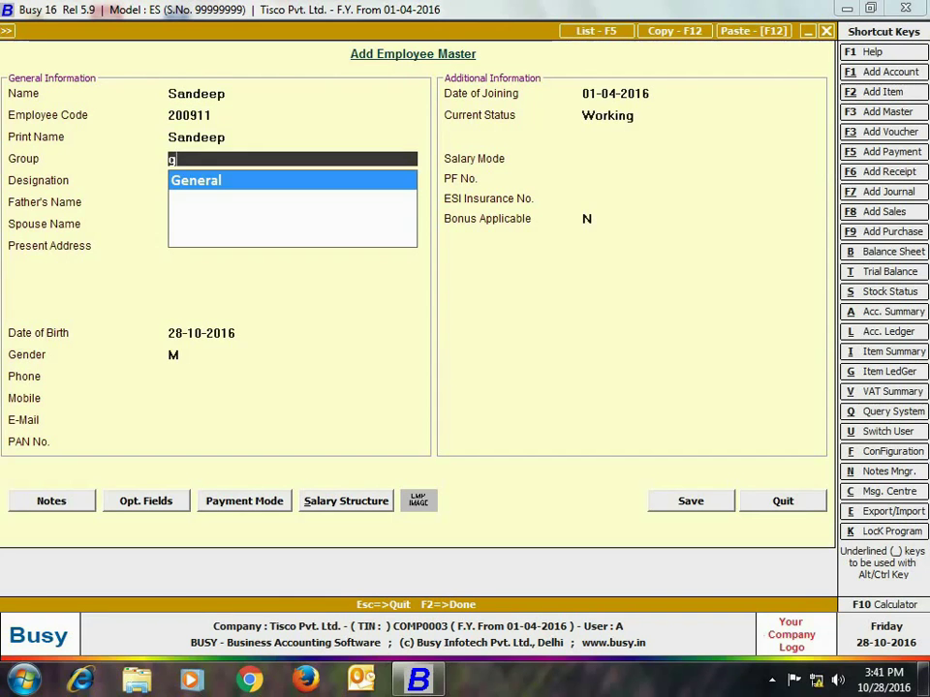
pyautogui.press('Return')
pyautogui.write('labour')
pyautogui.press('Return')
pyautogui.press('Return')
pyautogui.press('Return')
pyautogui.press('Return')
pyautogui.press('Return')
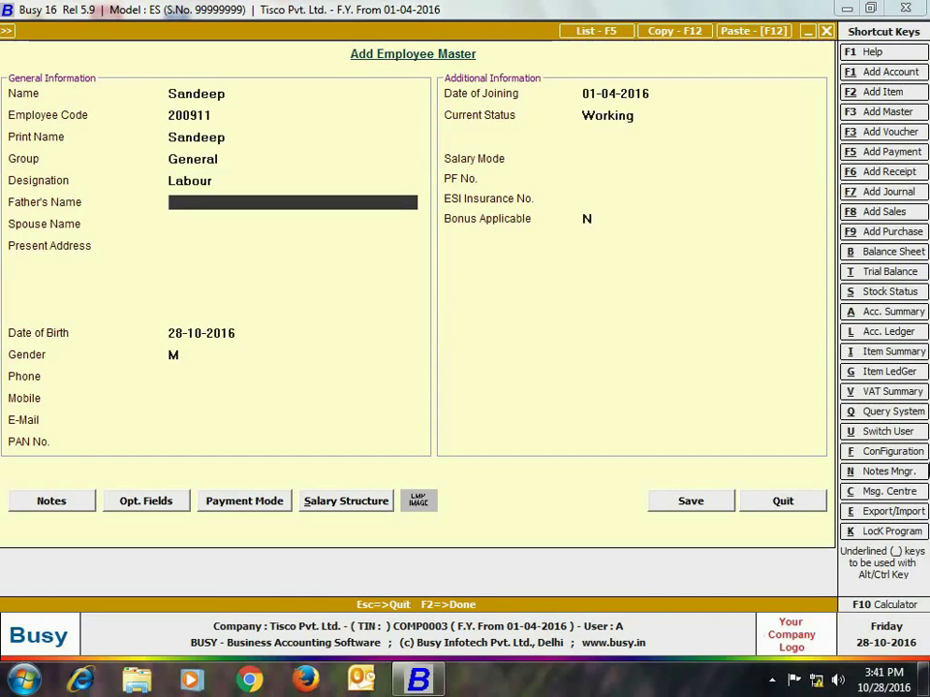
pyautogui.write('07-08-1986')
pyautogui.press('Return')
pyautogui.press('Return')
pyautogui.press('Return')
pyautogui.press('Return')
pyautogui.press('Return')
pyautogui.press('Return')
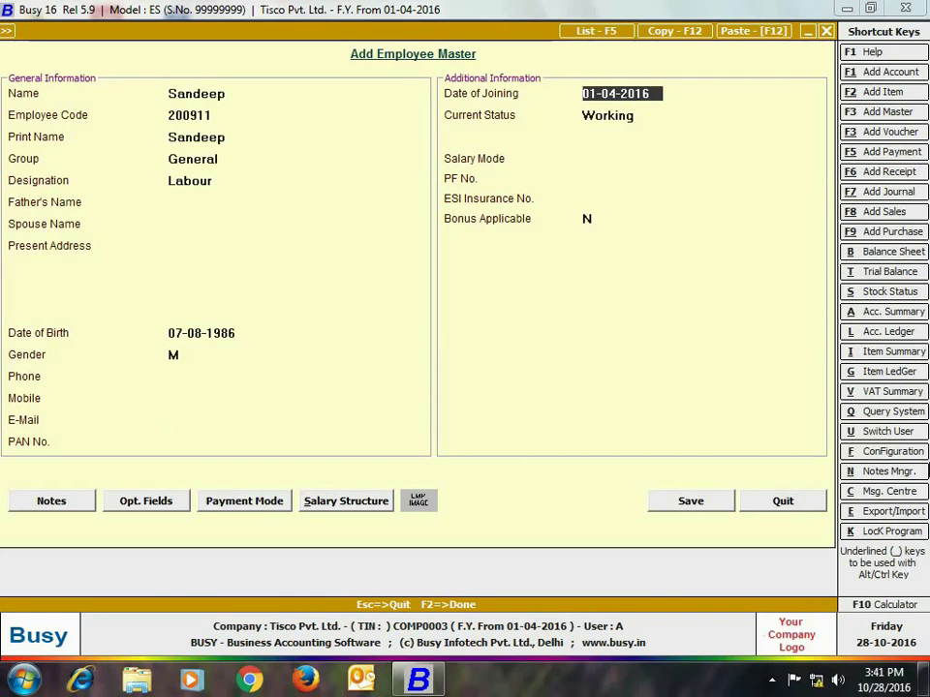
pyautogui.press('Return')
pyautogui.press('Return')
# Step: Choose Daily Wages salary mode, enter the ESI number, and keep cash payment
pyautogui.press('Down')
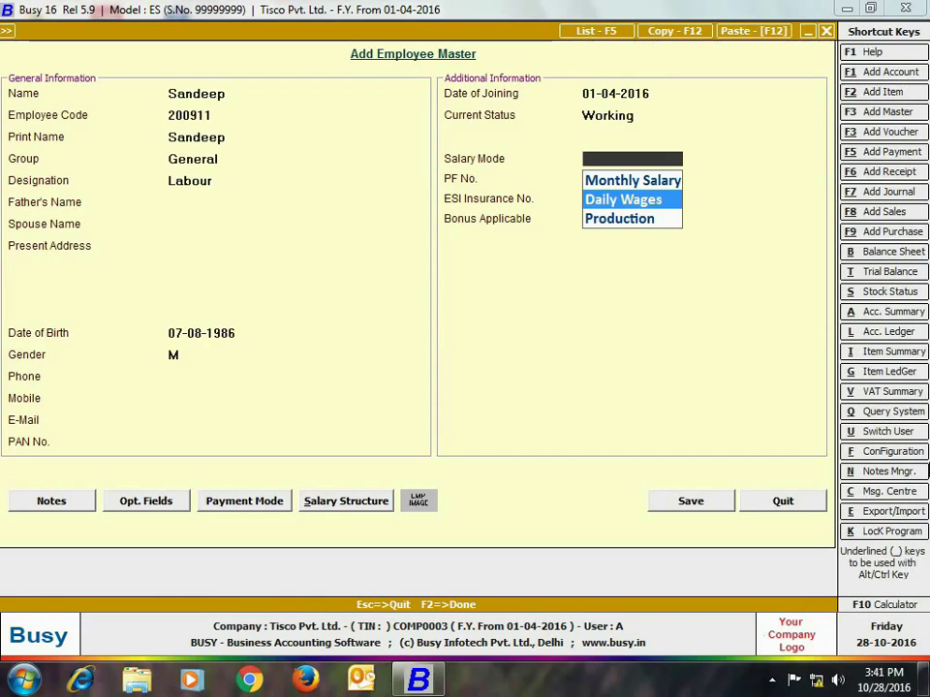
pyautogui.press('Return')
pyautogui.press('Return')
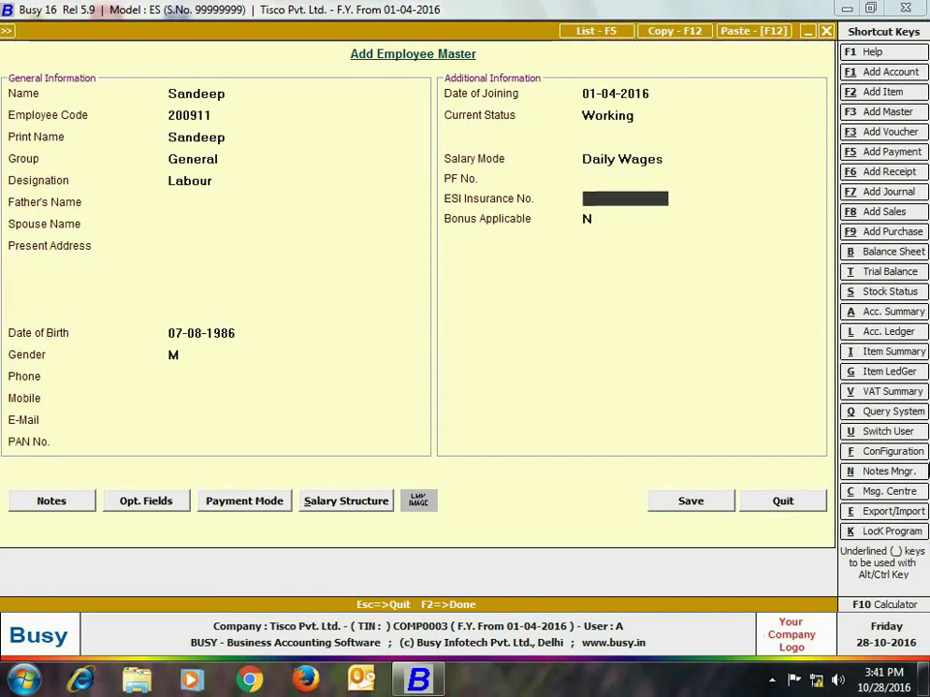
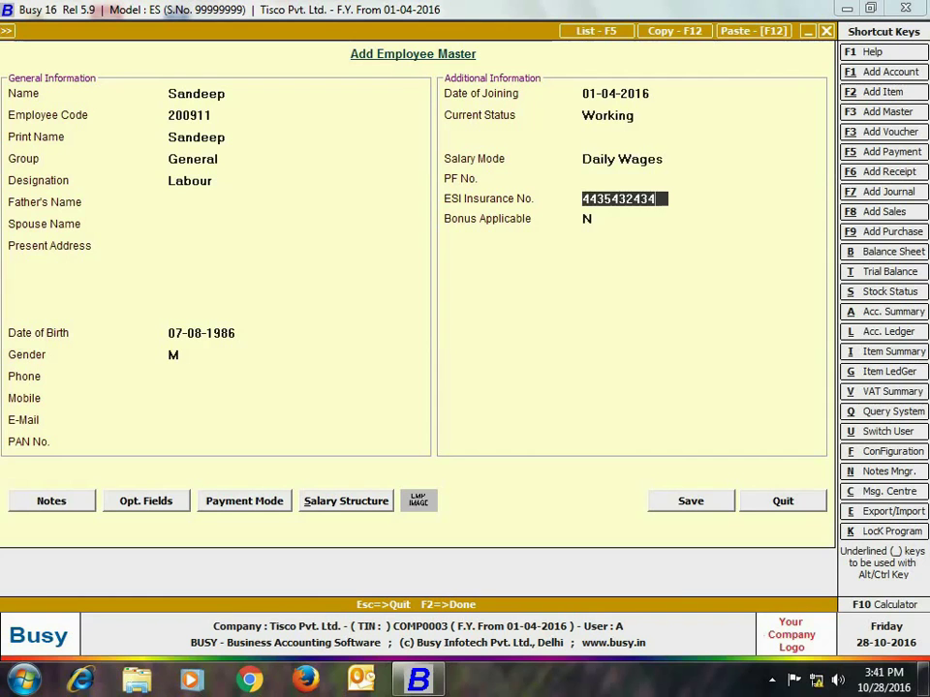
pyautogui.press('Return')
pyautogui.press('Return')
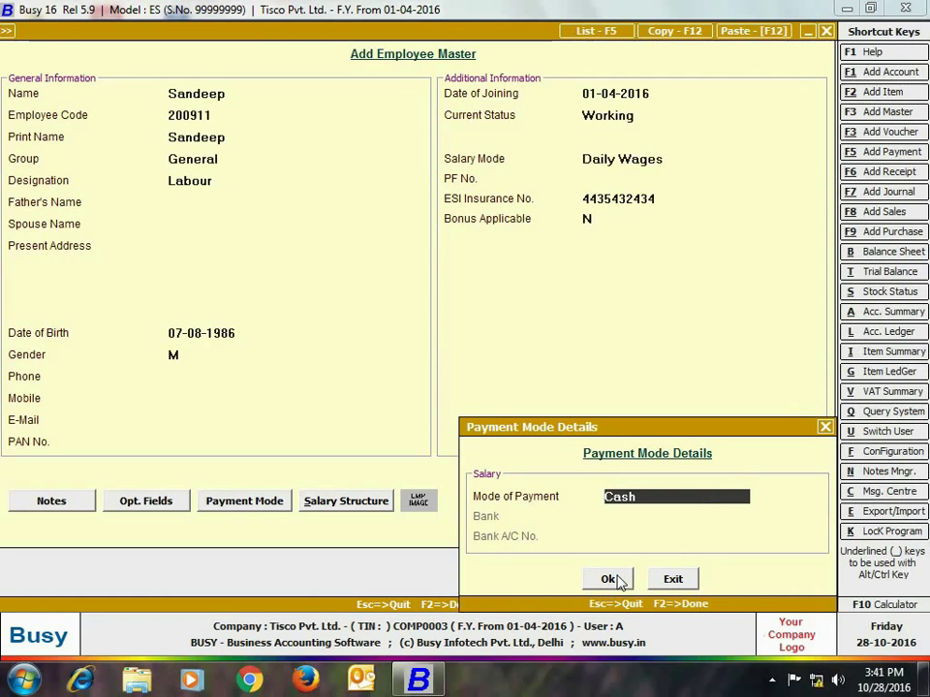
pyautogui.click(609, 579)
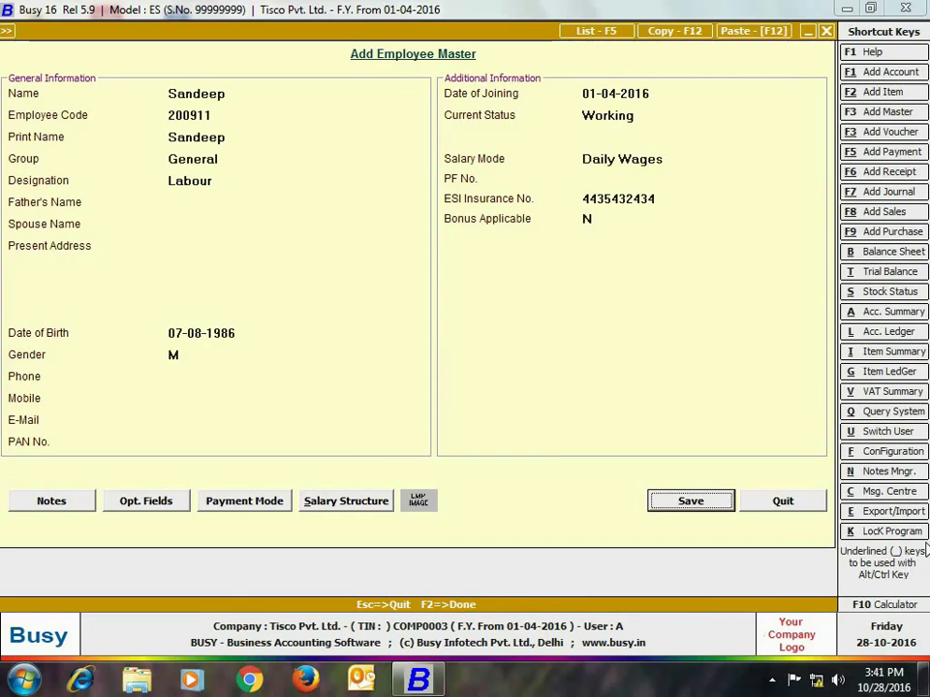
pyautogui.hotkey('alt', 's')
# Step: Give the salary structure Basic 300 and ESI 1.75% of Gross from 01-04, then save
pyautogui.write('0')
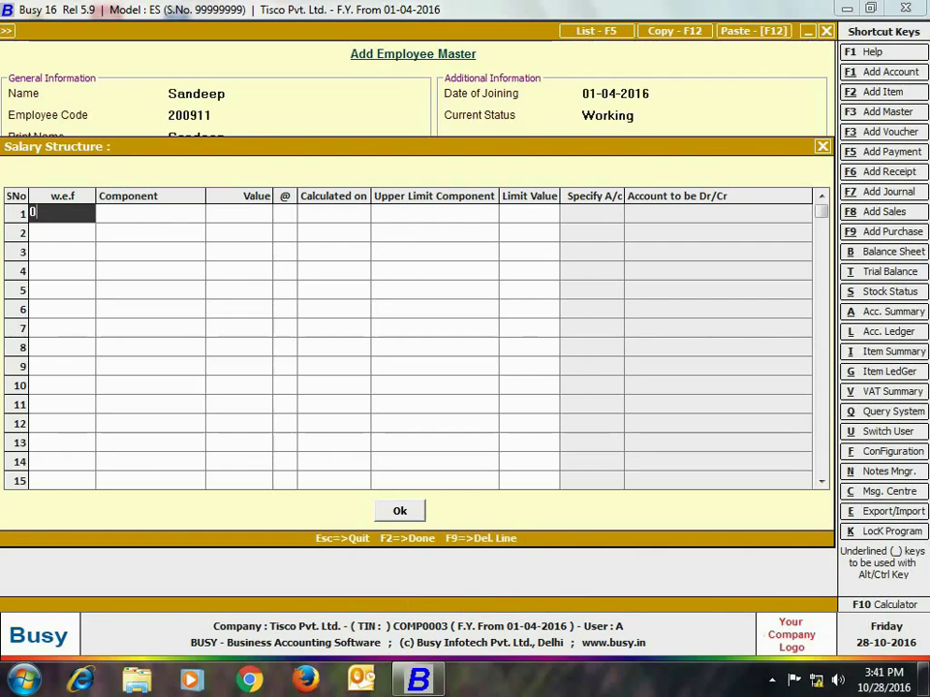
pyautogui.write('1-04')
pyautogui.press('Return')
pyautogui.press('space')
pyautogui.press('Return')
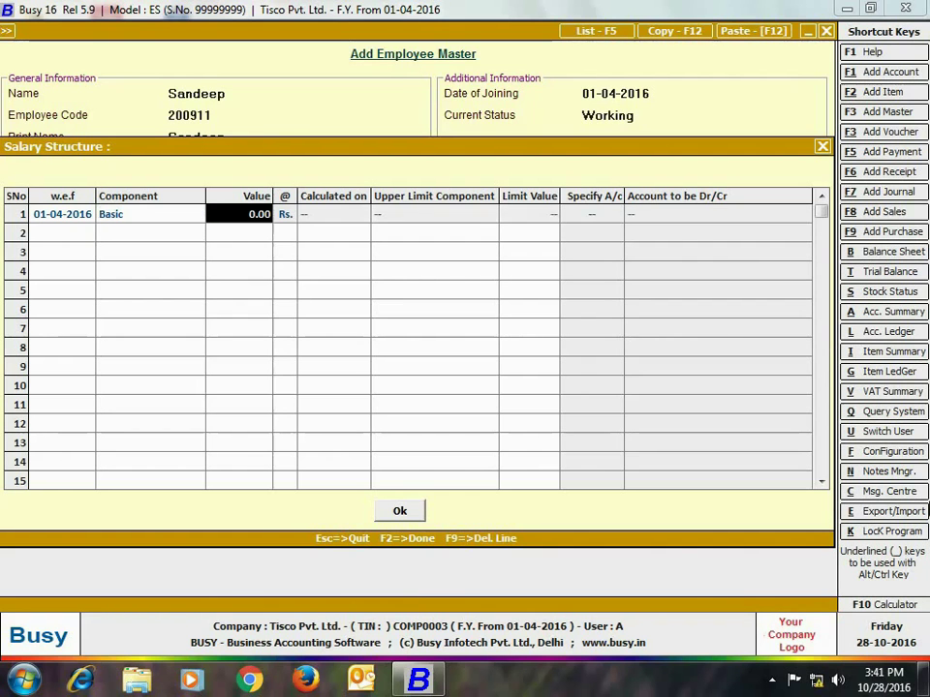
pyautogui.write('300')
pyautogui.press('Return')
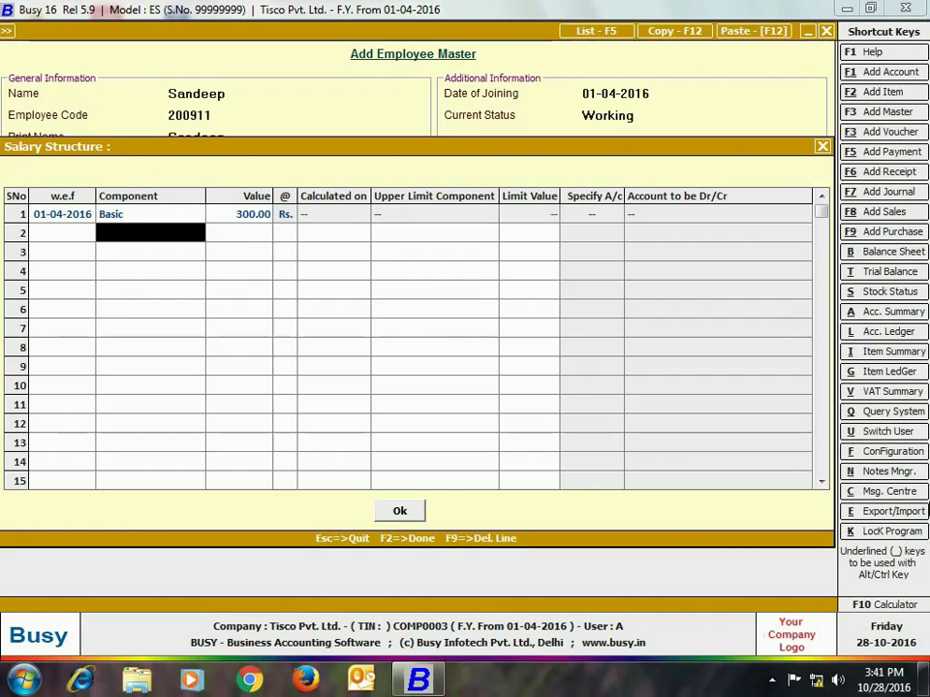
pyautogui.write('es')
pyautogui.press('Return')
pyautogui.press('Return')
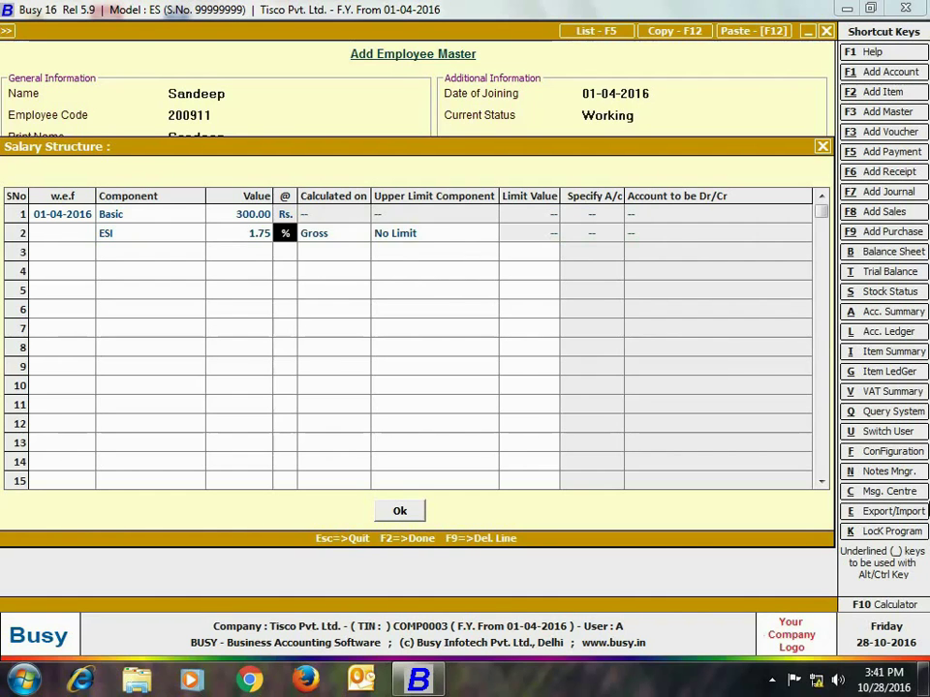
pyautogui.press('Return')
pyautogui.press('Return')
pyautogui.press('Return')
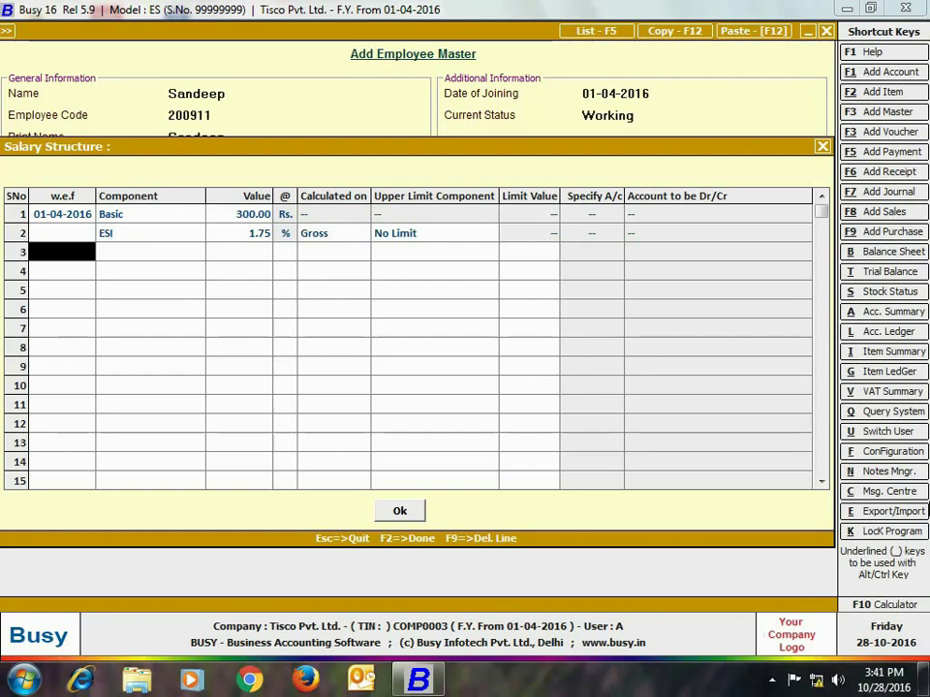
pyautogui.click(400, 511)
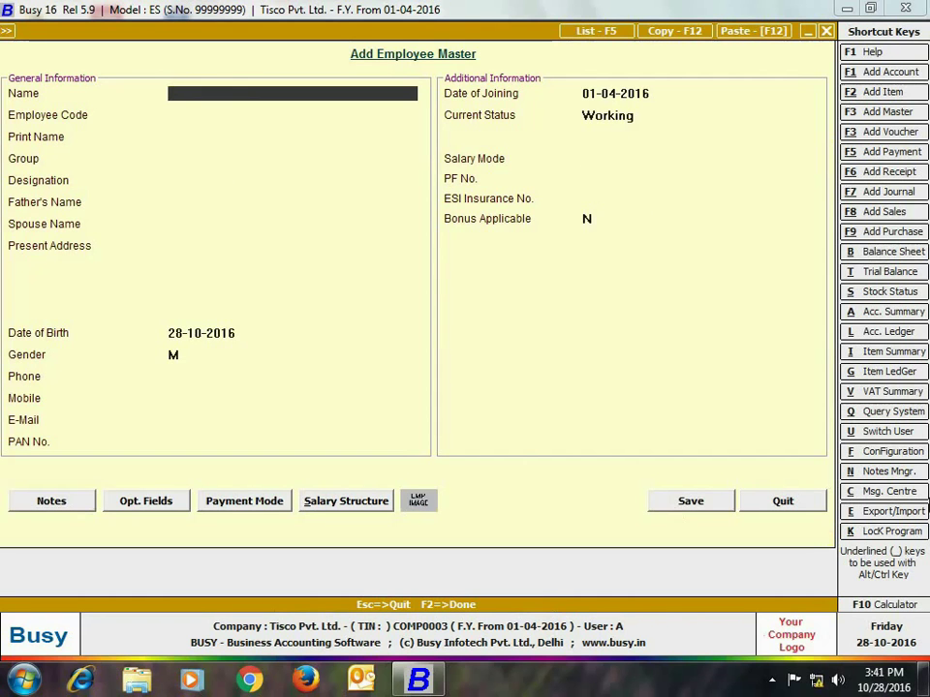
pyautogui.write('Ramesh')
pyautogui.press('Return')
pyautogui.write('200912')
pyautogui.press('Return')
pyautogui.press('Return')
pyautogui.write('G')
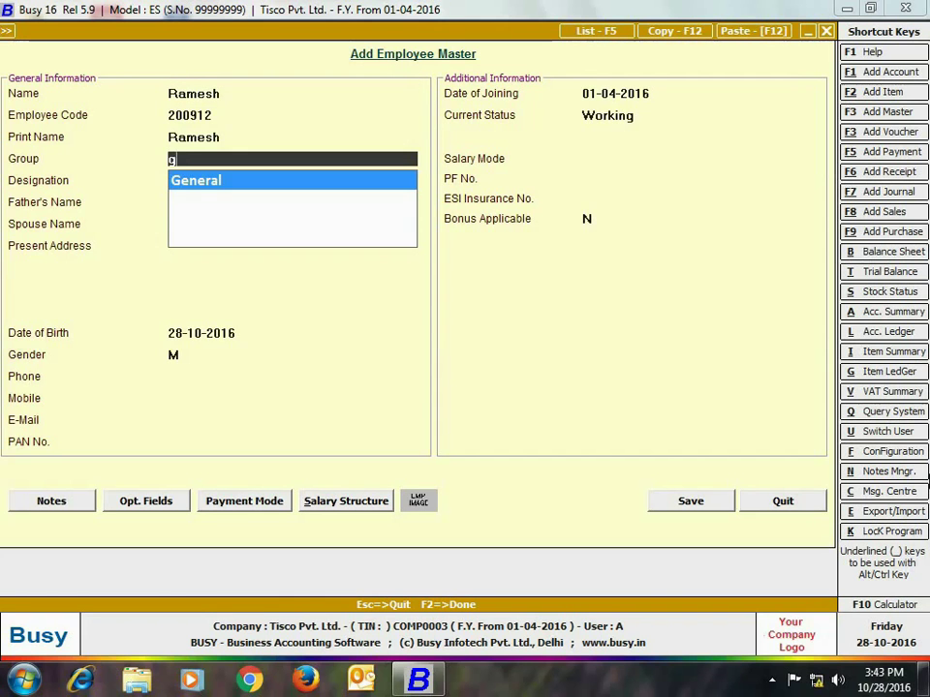
pyautogui.press('Return')
pyautogui.write('Worker')
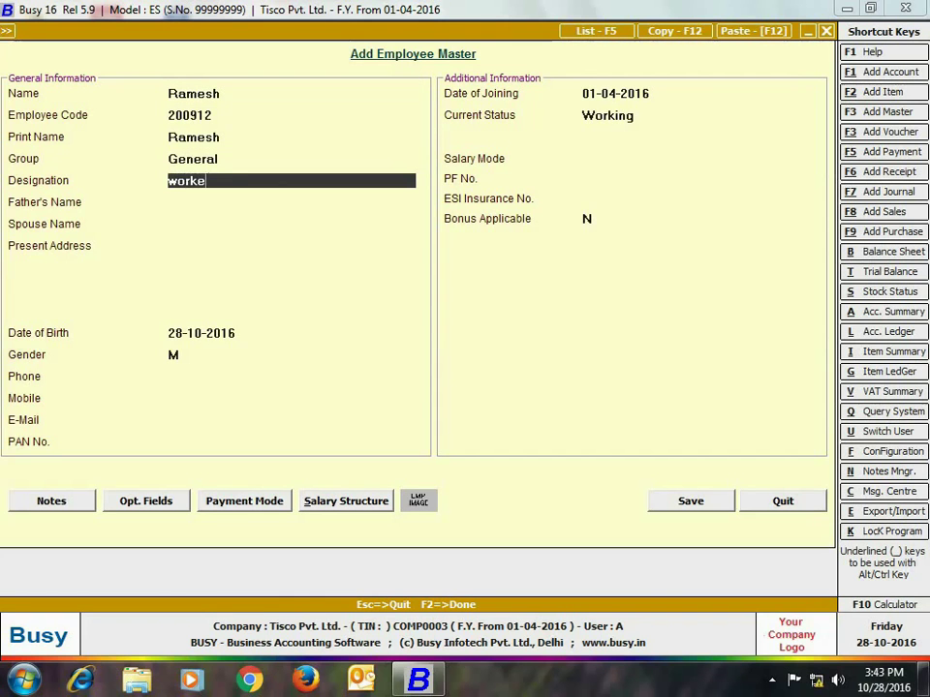
pyautogui.press('Return')
pyautogui.press('Return')
pyautogui.press('Return')
pyautogui.press('Return')
pyautogui.press('Return')
pyautogui.press('Return')
pyautogui.press('Return')
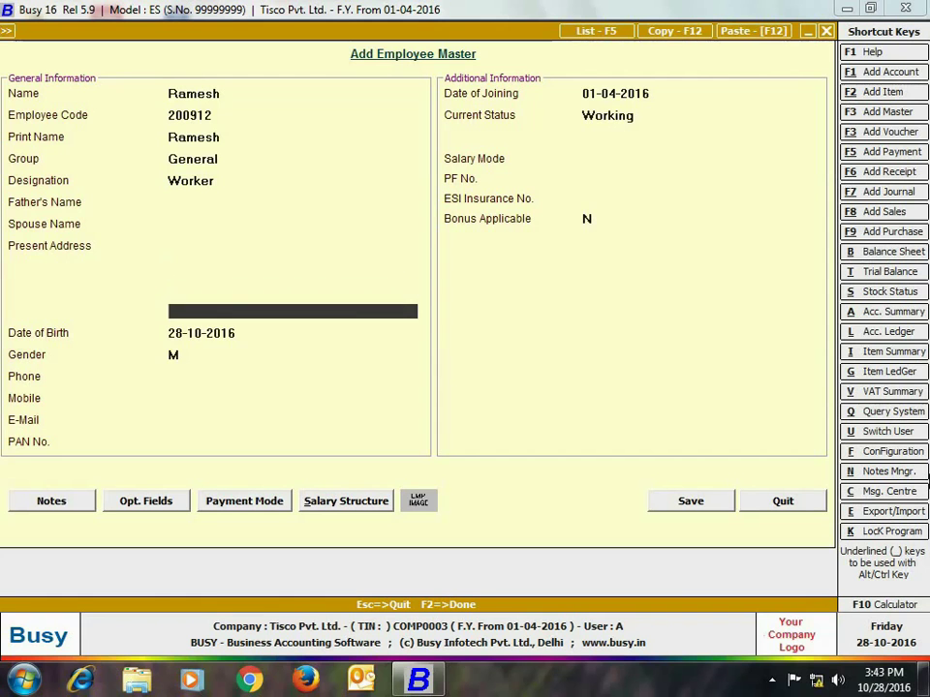
pyautogui.write('09-09-1984')
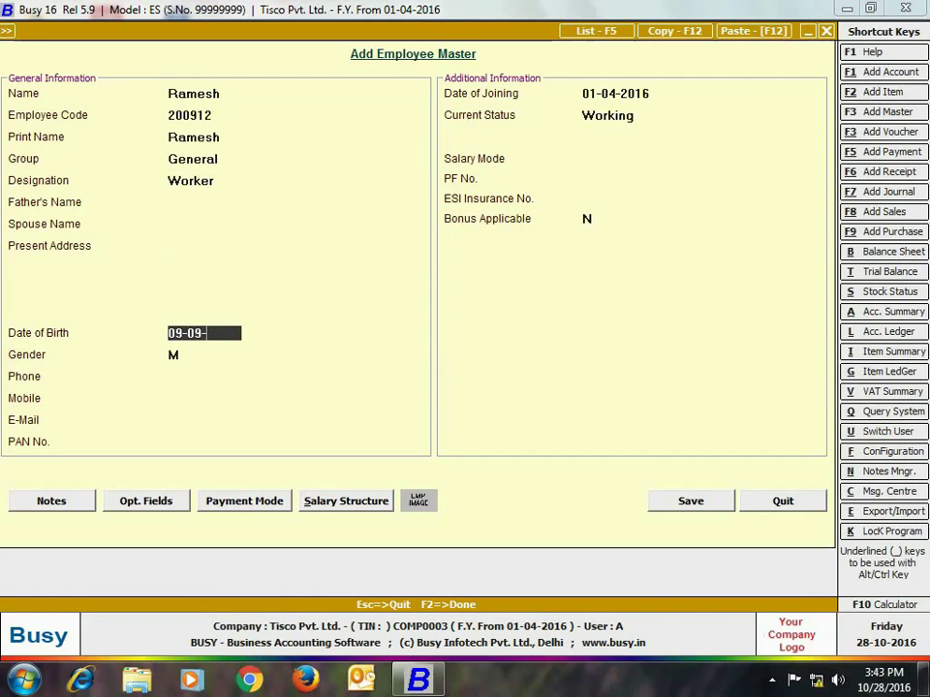
pyautogui.press('Return')
pyautogui.press('Return')
pyautogui.press('Return')
pyautogui.press('Return')
pyautogui.press('Return')
pyautogui.press('Return')
pyautogui.press('Return')
pyautogui.press('Return')
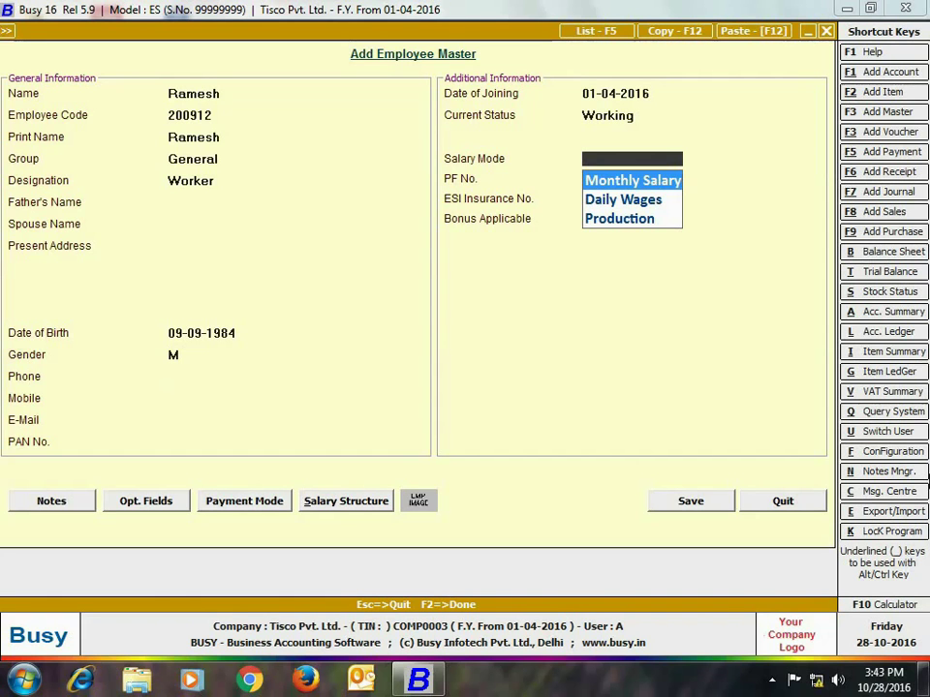
# Step: Choose Production salary mode, enter the ESI number, keep bonus at N, and pay in cash
pyautogui.press('Down')
pyautogui.press('Down')
pyautogui.press('Return')
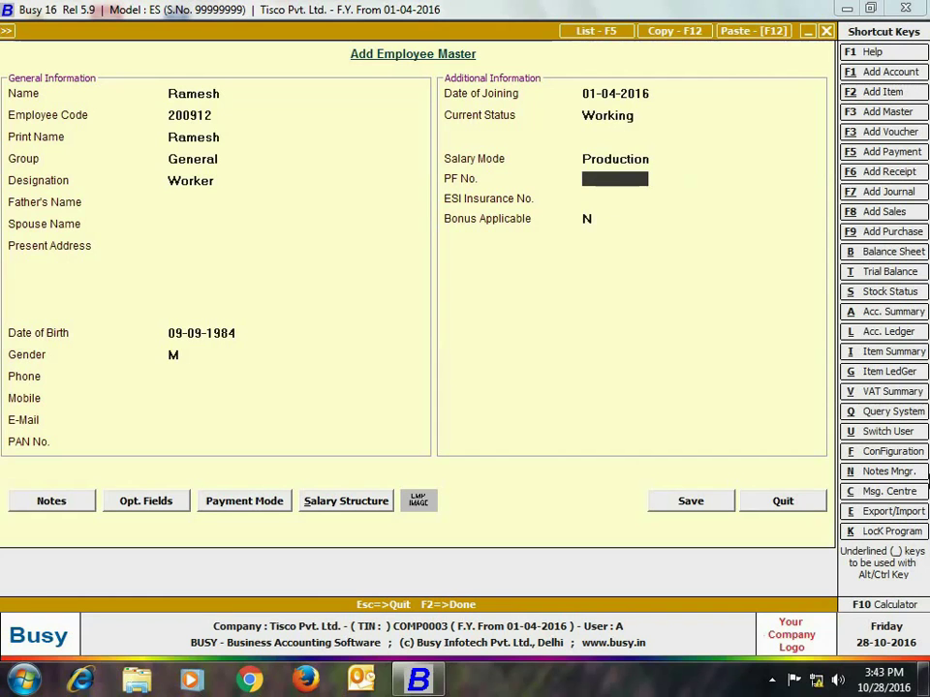
pyautogui.press('Return')
pyautogui.press('Return')
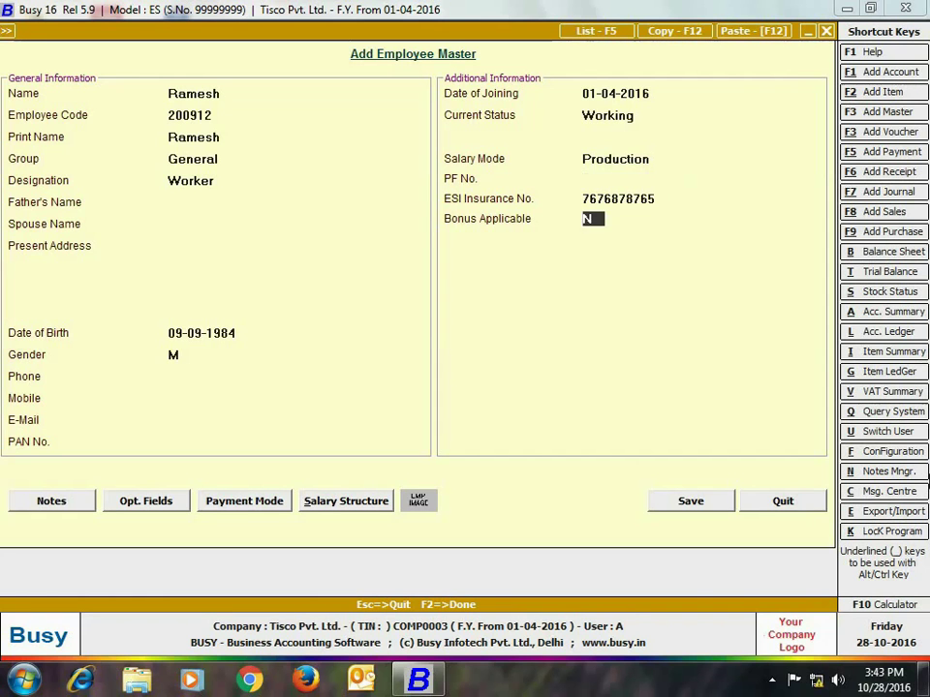
pyautogui.press('Return')
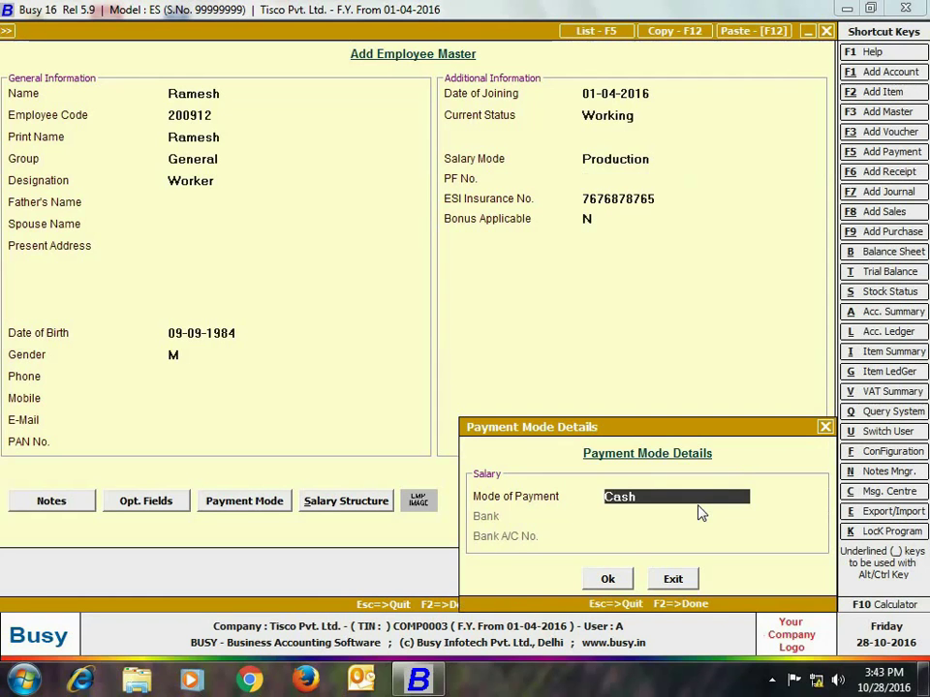
pyautogui.click(607, 579)
# Step: Set the salary structure from 01-04-2016 with Basic 3 and ESI, save, and close the form
pyautogui.write('01-04-2016')
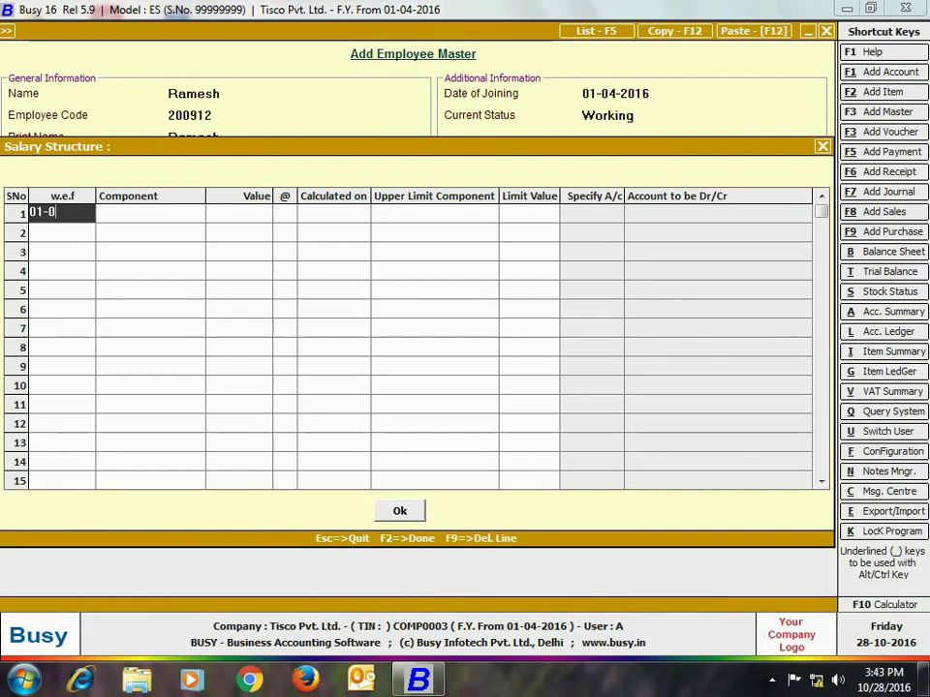
pyautogui.press('Return')
pyautogui.write('ba')
pyautogui.press('Return')
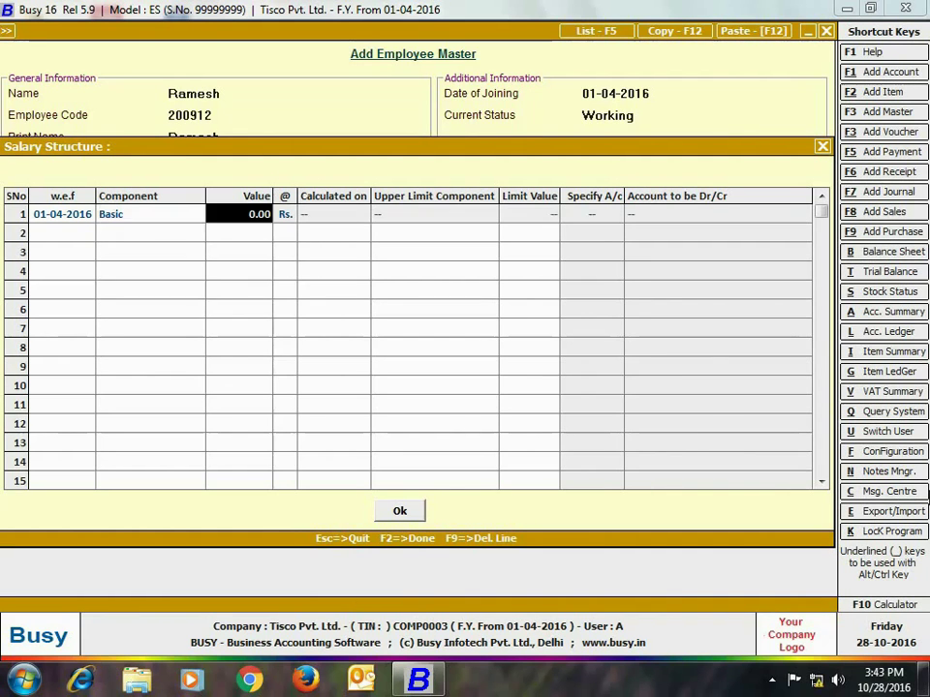
pyautogui.write('3')
pyautogui.press('Return')
pyautogui.write('es')
pyautogui.press('Return')
pyautogui.click(391, 516)
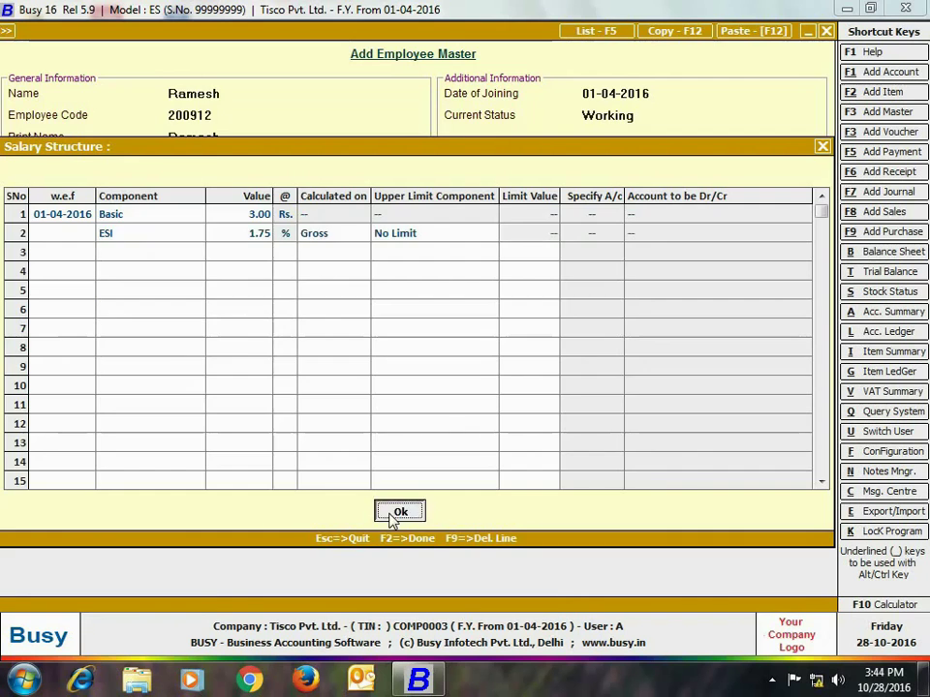
pyautogui.click(691, 500)
pyautogui.click(827, 31)
pyautogui.click(228, 33)
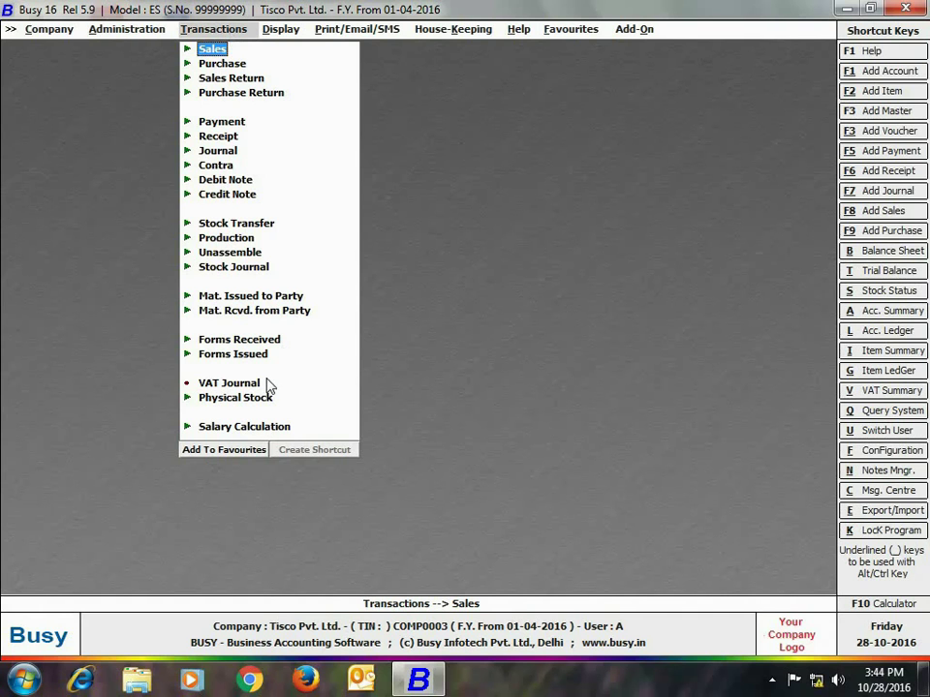
# Step: Start a Salary voucher dated 30-04-2016 for April Monthly Salary, paid via HDFC bank transfer
pyautogui.click(258, 427)
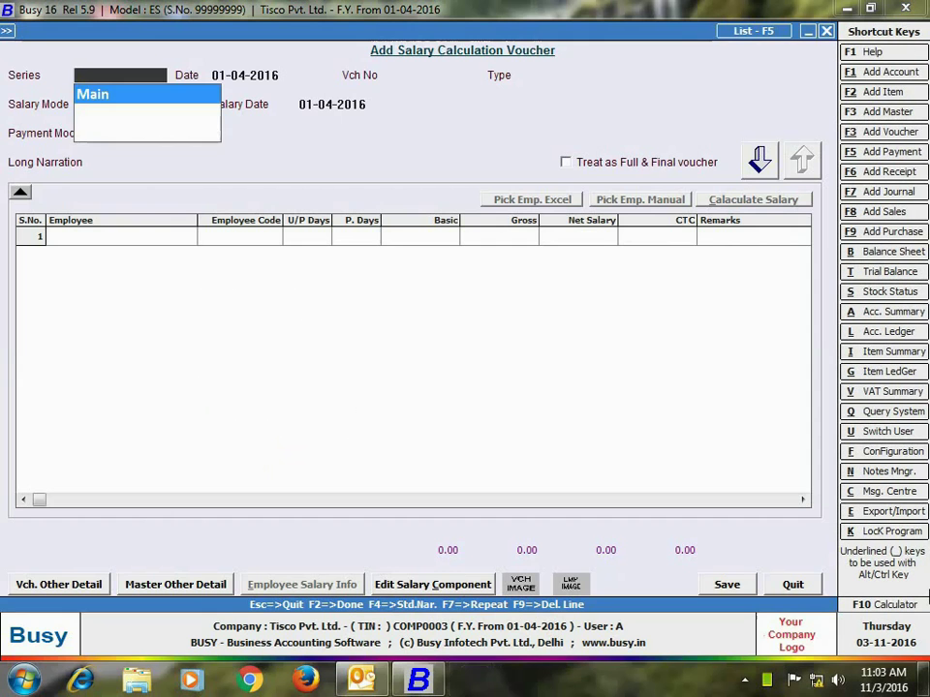
pyautogui.press('Return')
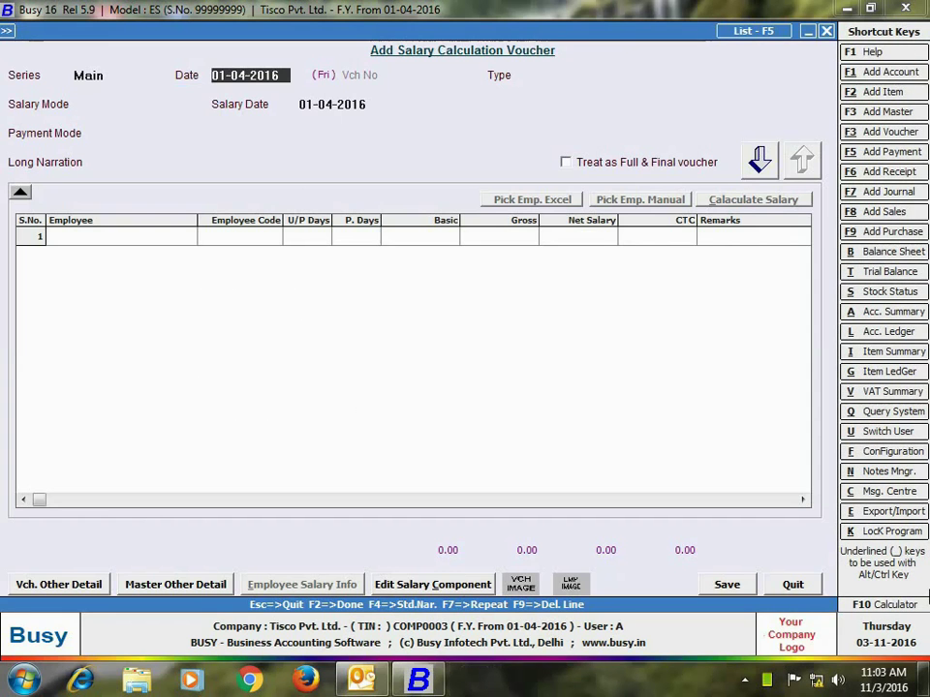
pyautogui.write('30-')
pyautogui.press('Return')
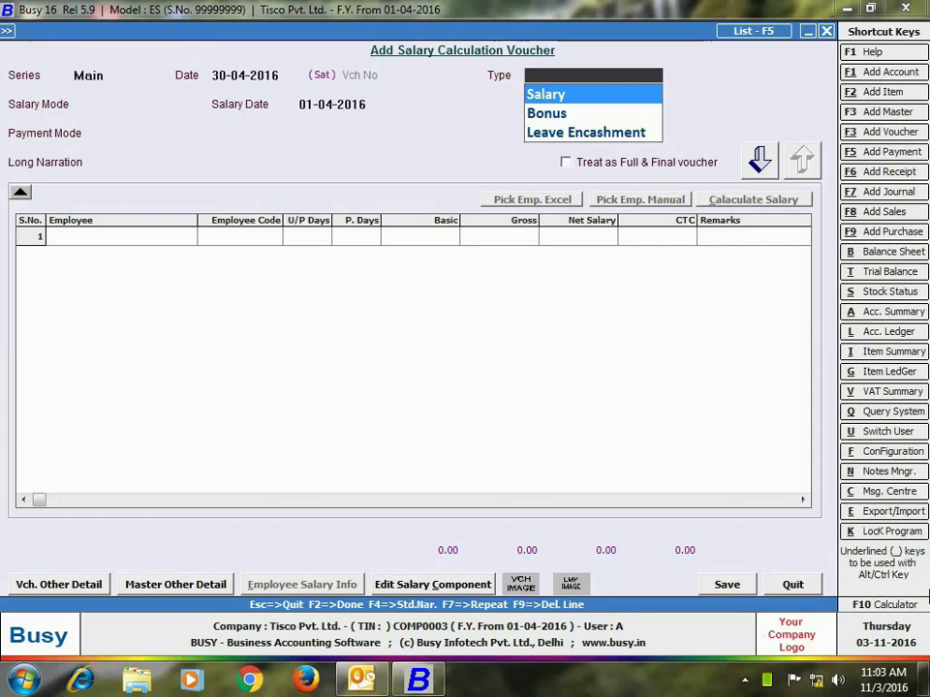
pyautogui.press('Return')
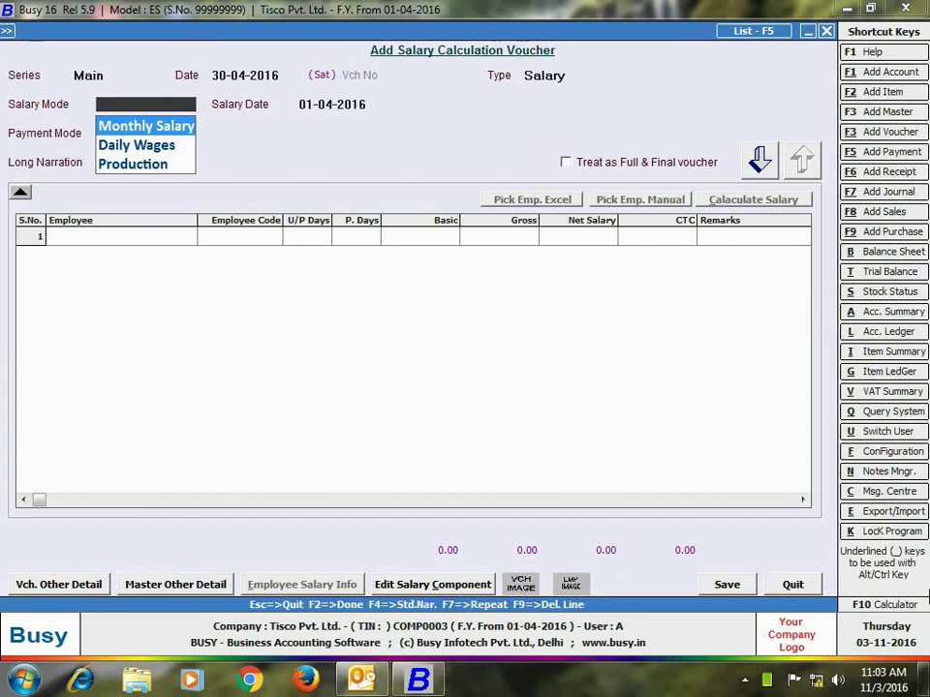
pyautogui.press('Return')
pyautogui.press('Return')
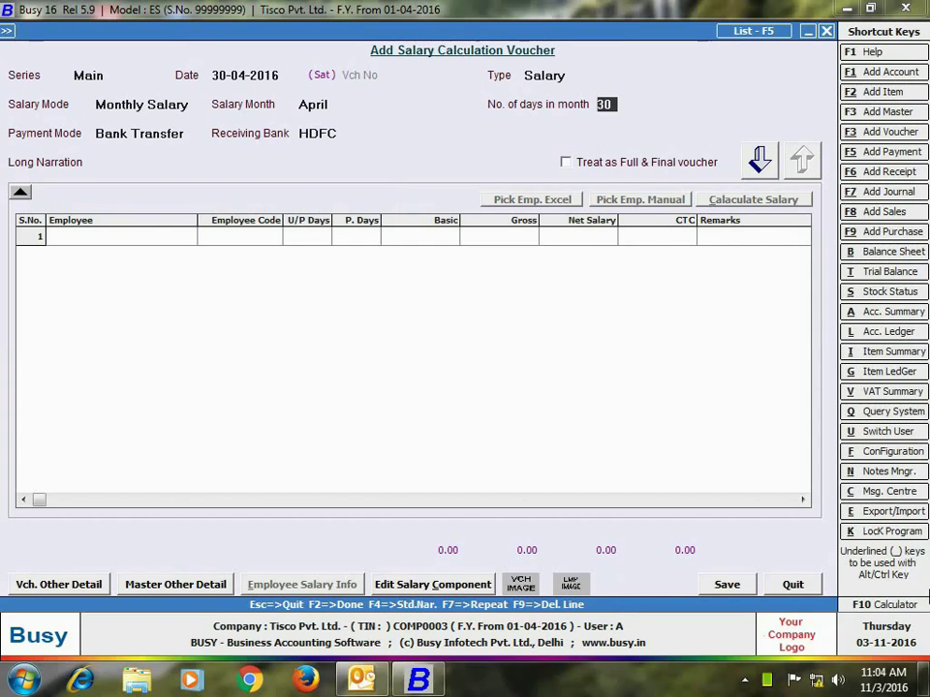
pyautogui.press('Return')
pyautogui.press('Return')
pyautogui.press('Return')
pyautogui.press('Return')
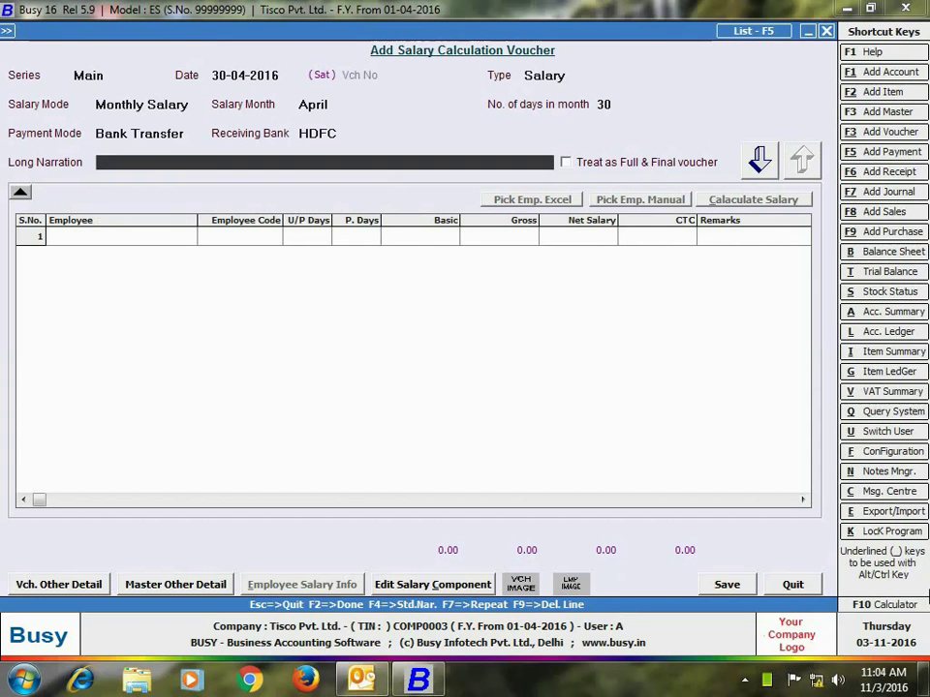
pyautogui.press('Return')
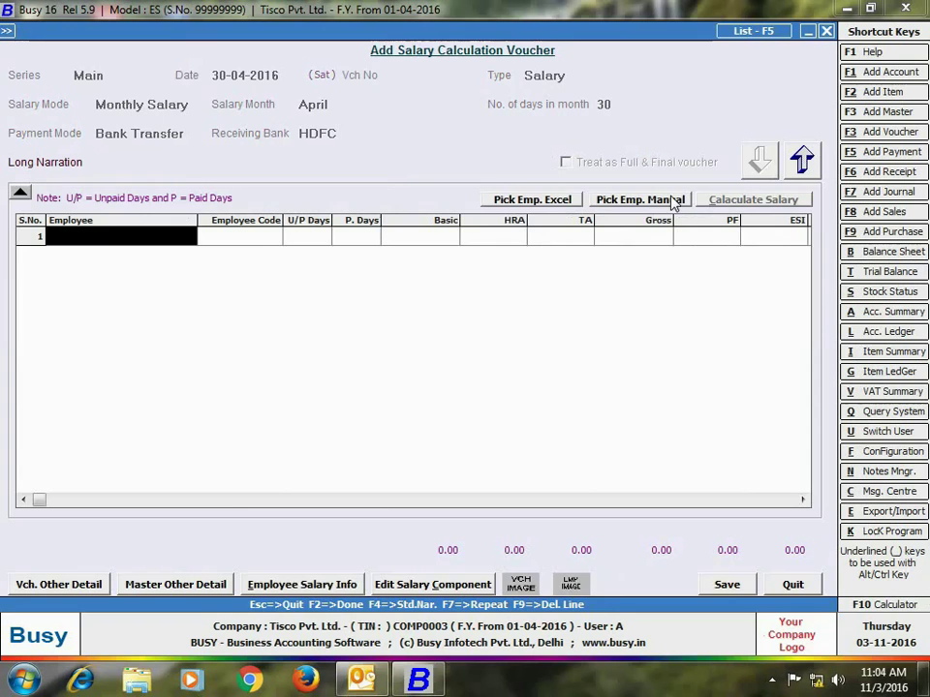
# Step: Load all four employees into the voucher using manual pick with Select All
pyautogui.click(640, 200)
pyautogui.click(356, 81)
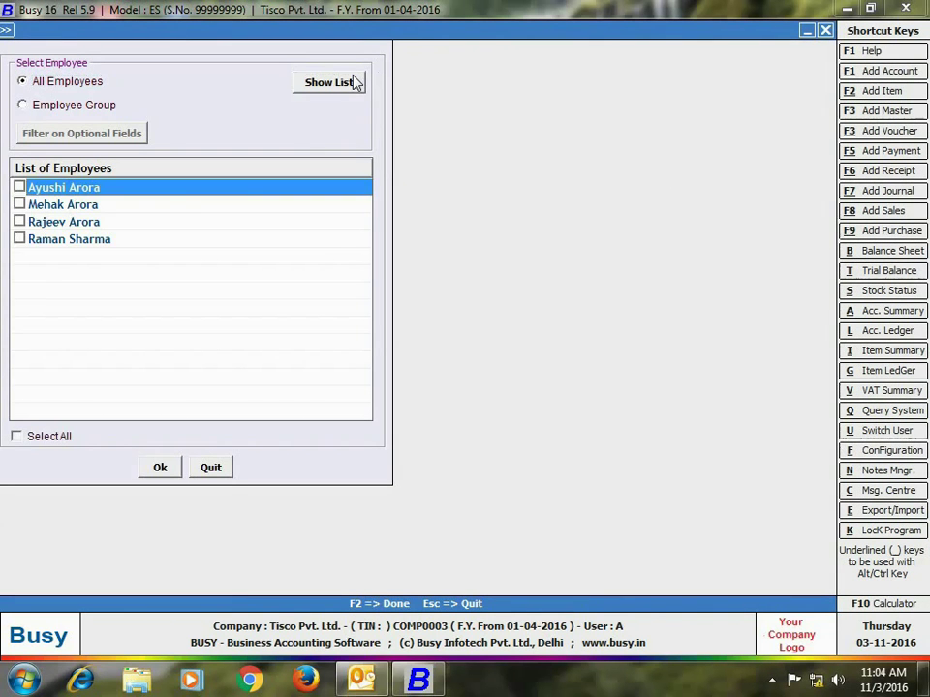
pyautogui.click(16, 438)
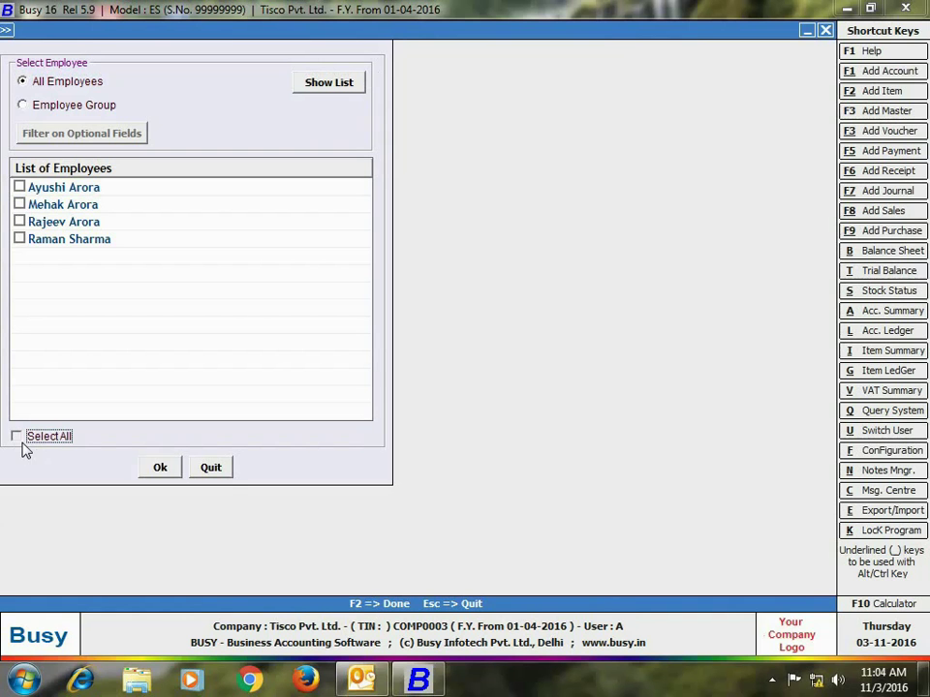
pyautogui.click(17, 438)
pyautogui.click(158, 467)
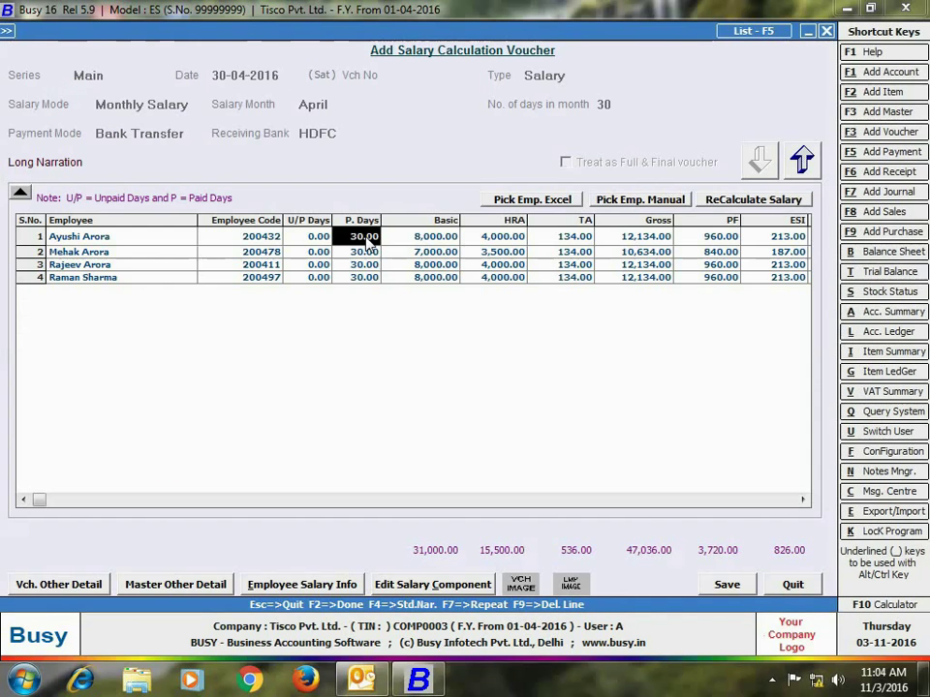
# Step: Enter 27 paid days for the first employee, bringing their basic to 7,200
pyautogui.write('27')
pyautogui.press('Return')
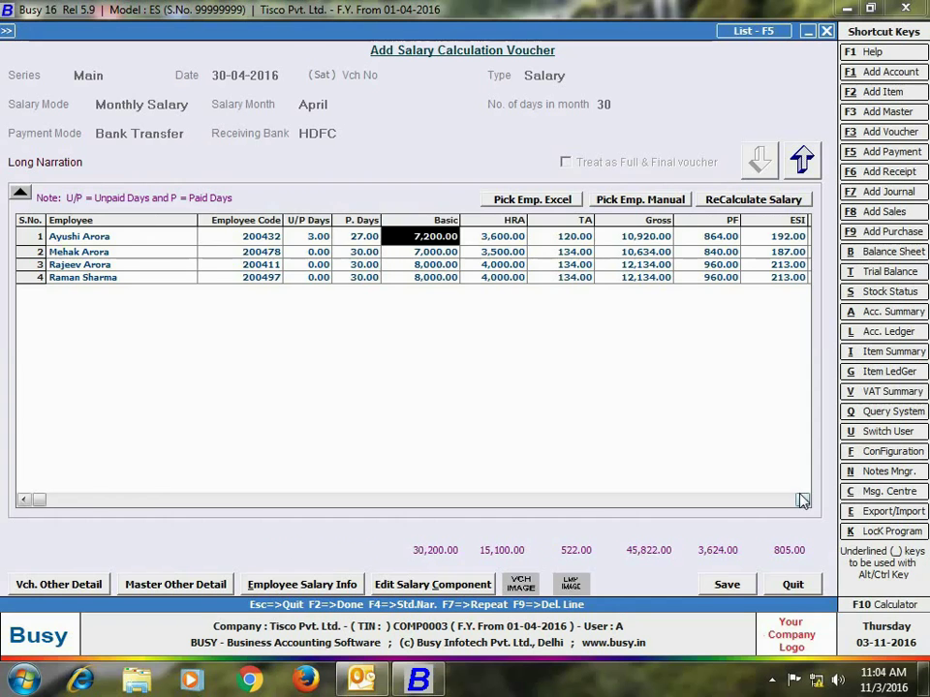
pyautogui.click(802, 499)
pyautogui.click(802, 498)
pyautogui.click(24, 501)
pyautogui.click(24, 500)
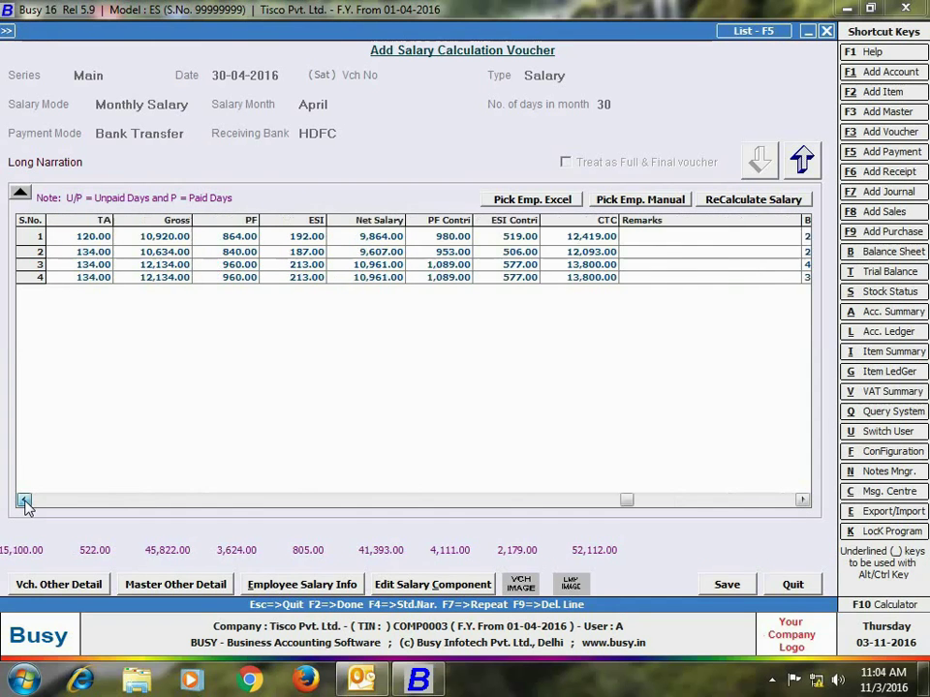
pyautogui.click(23, 500)
pyautogui.click(23, 501)
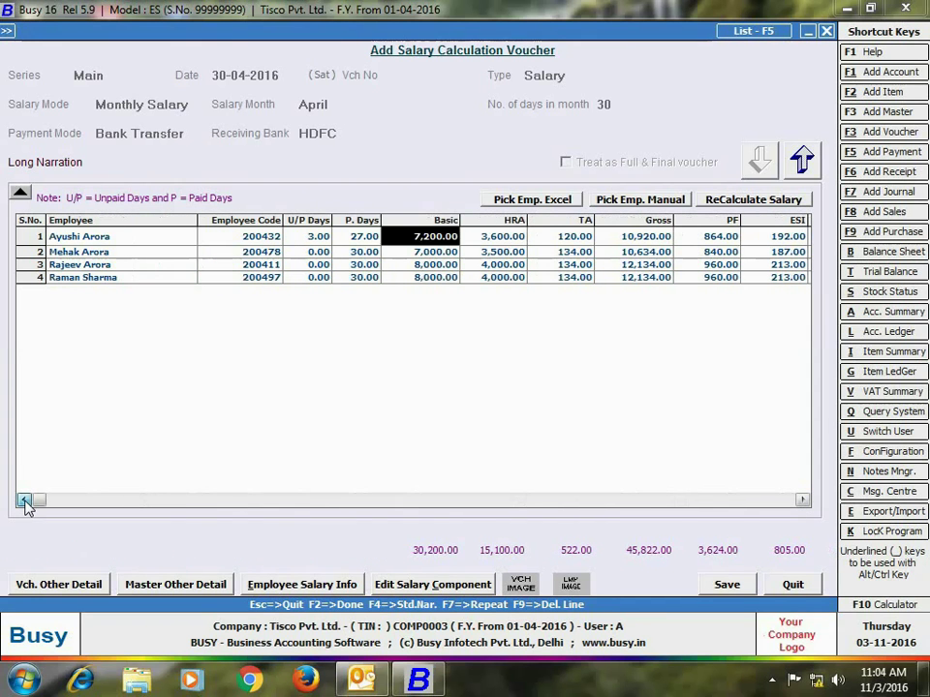
pyautogui.click(78, 237)
pyautogui.click(330, 588)
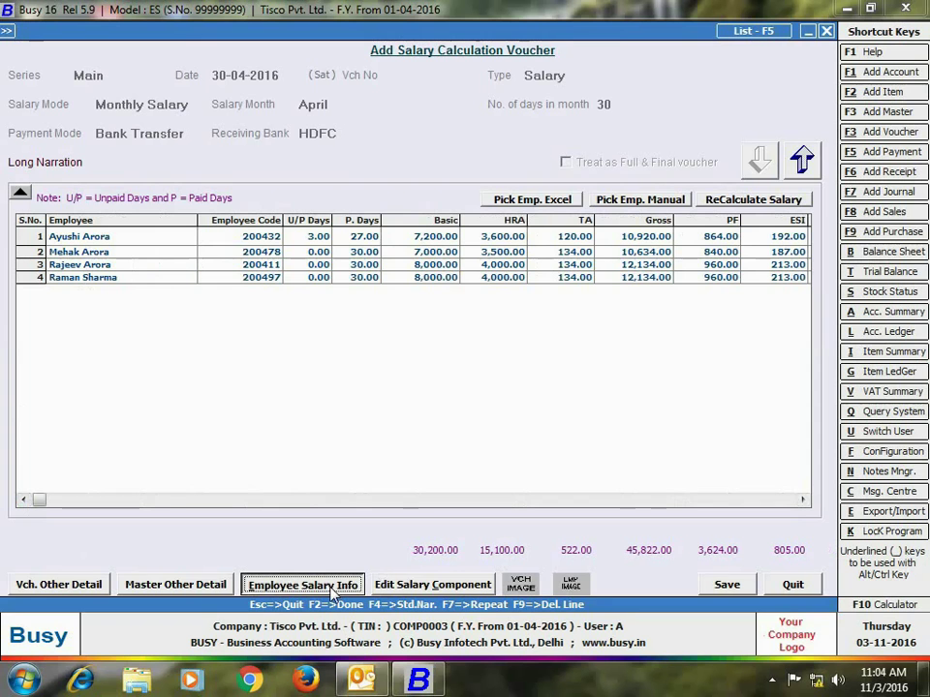
# Step: Check the first employee's salary info, save the voucher, and preview the STANDARD pay slips
pyautogui.click(330, 588)
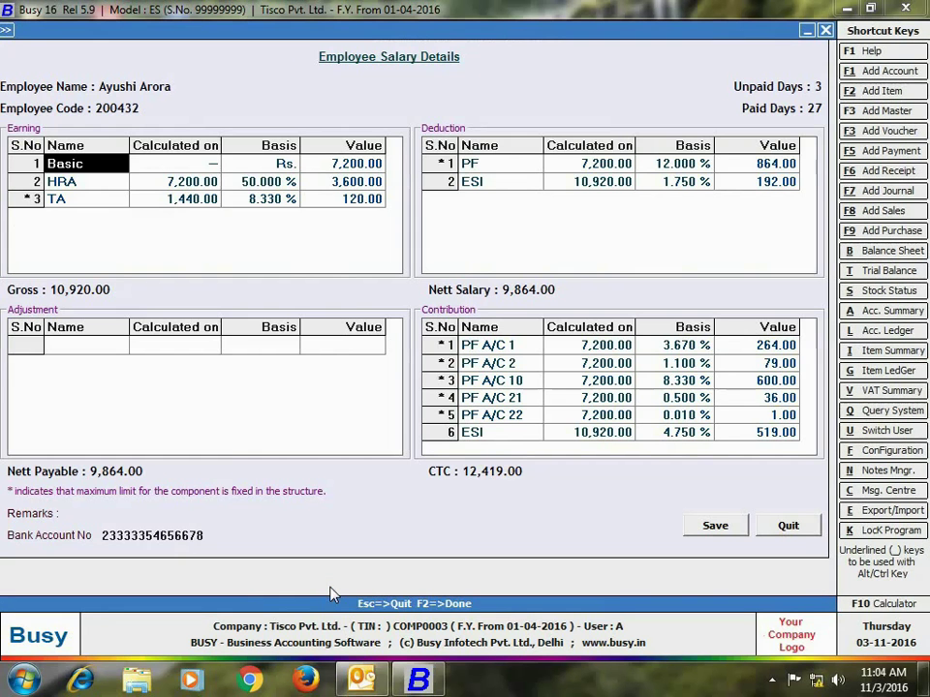
pyautogui.click(787, 525)
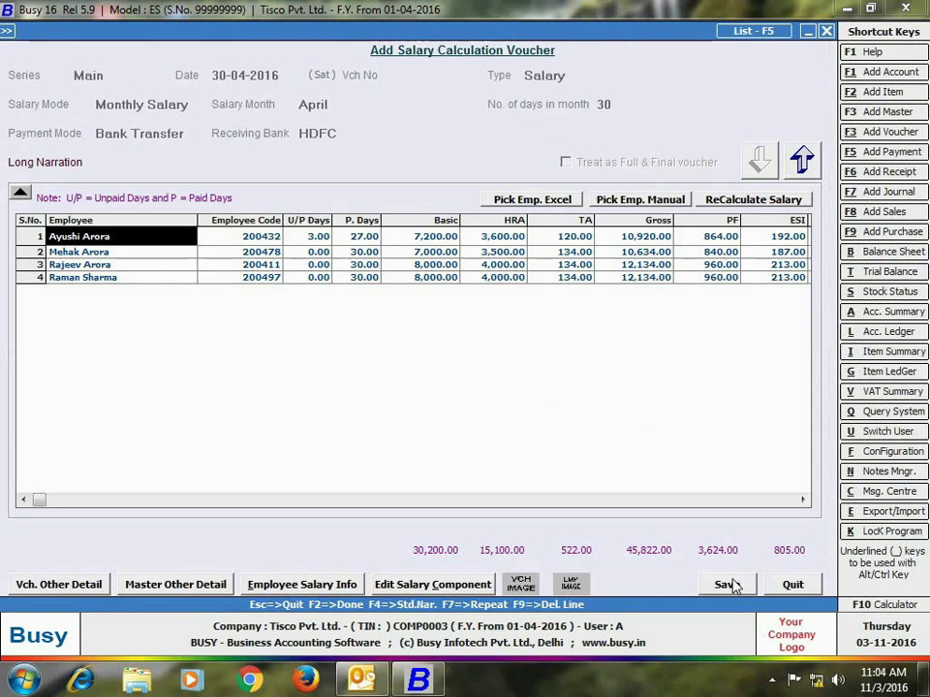
pyautogui.click(724, 585)
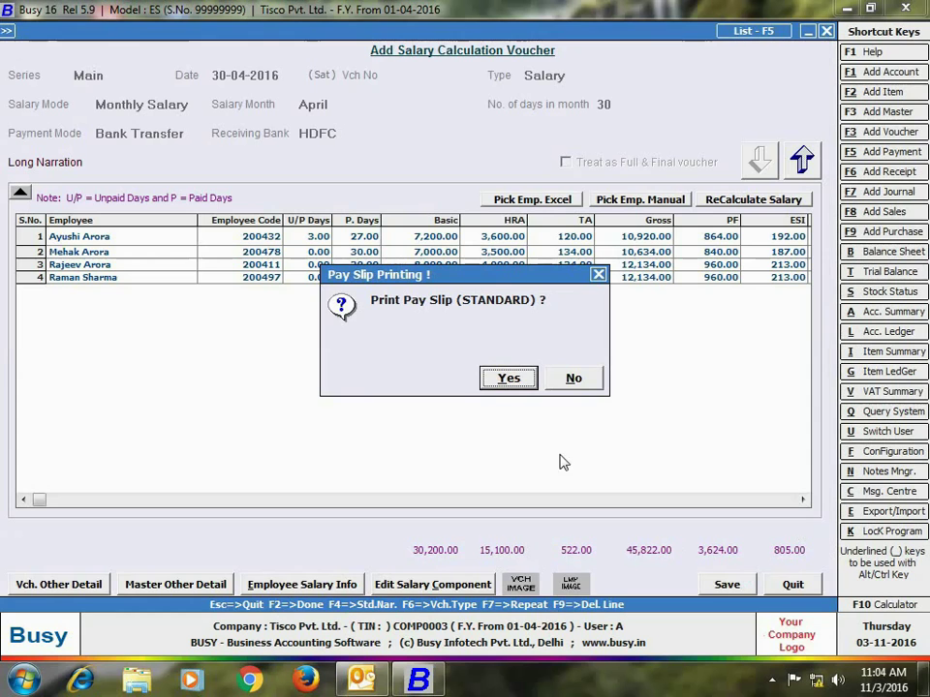
pyautogui.click(509, 378)
pyautogui.press('Return')
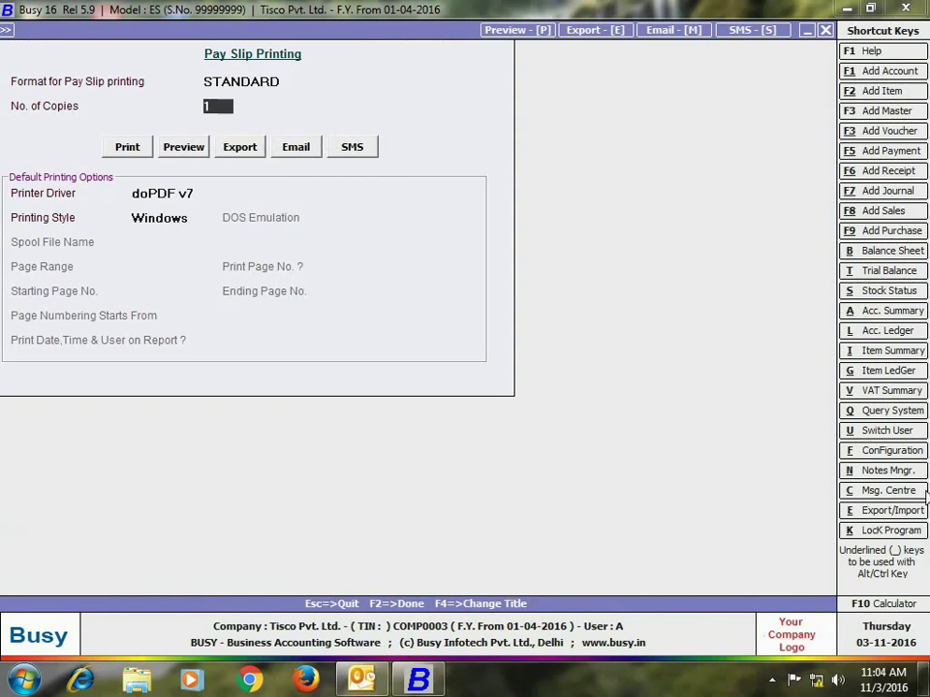
pyautogui.click(180, 153)
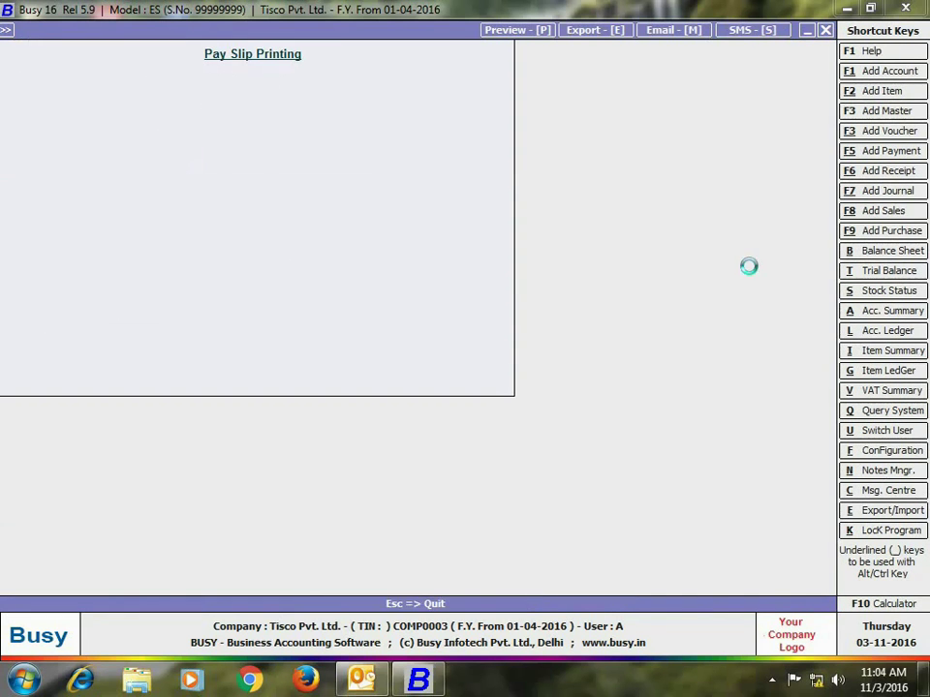
pyautogui.scroll(-1, 913, 252)
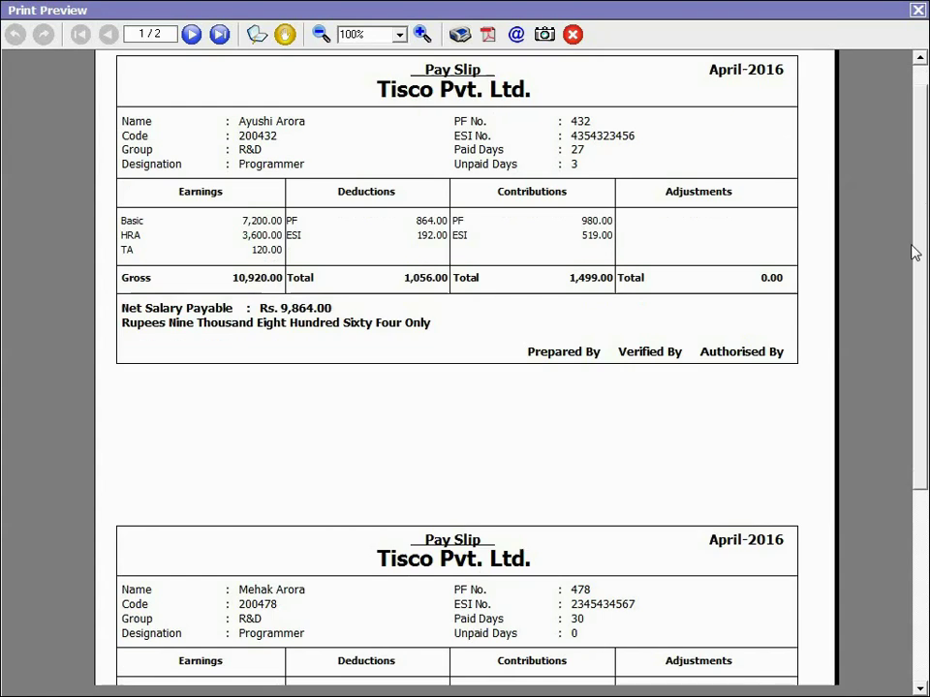
pyautogui.click(917, 10)
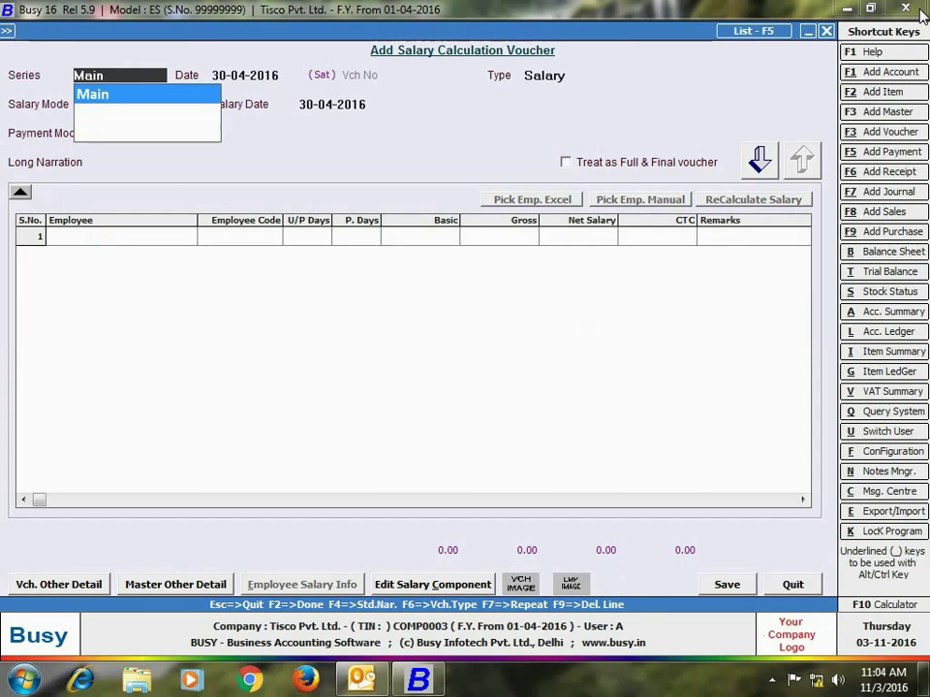
# Step: Set the voucher and salary dates to 01-04-2016 in Daily Wages mode, keeping 8 working hours
pyautogui.press('Return')
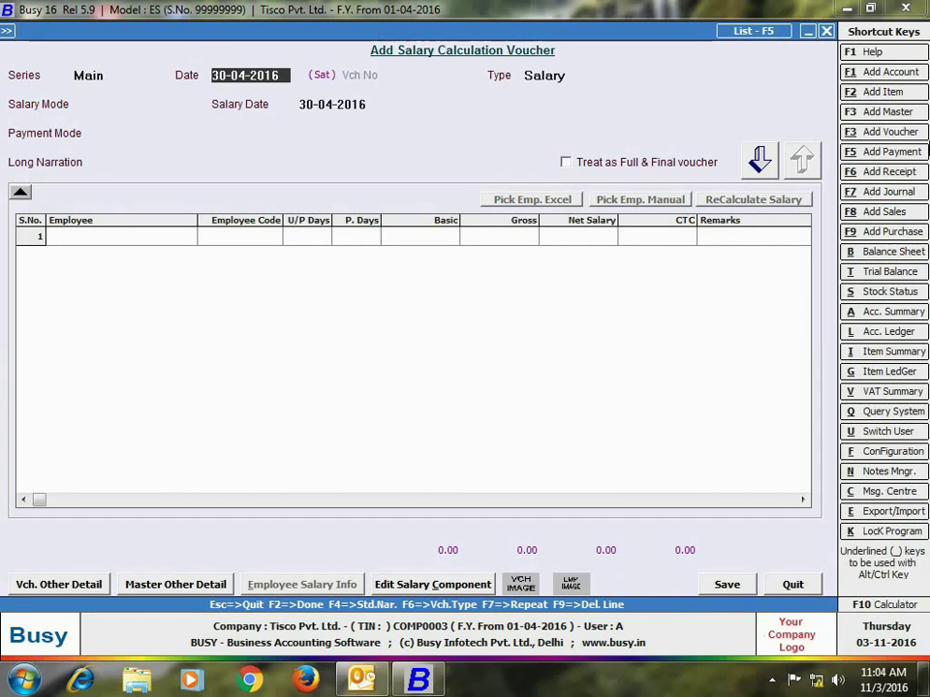
pyautogui.write('01-')
pyautogui.press('Return')
pyautogui.press('Return')
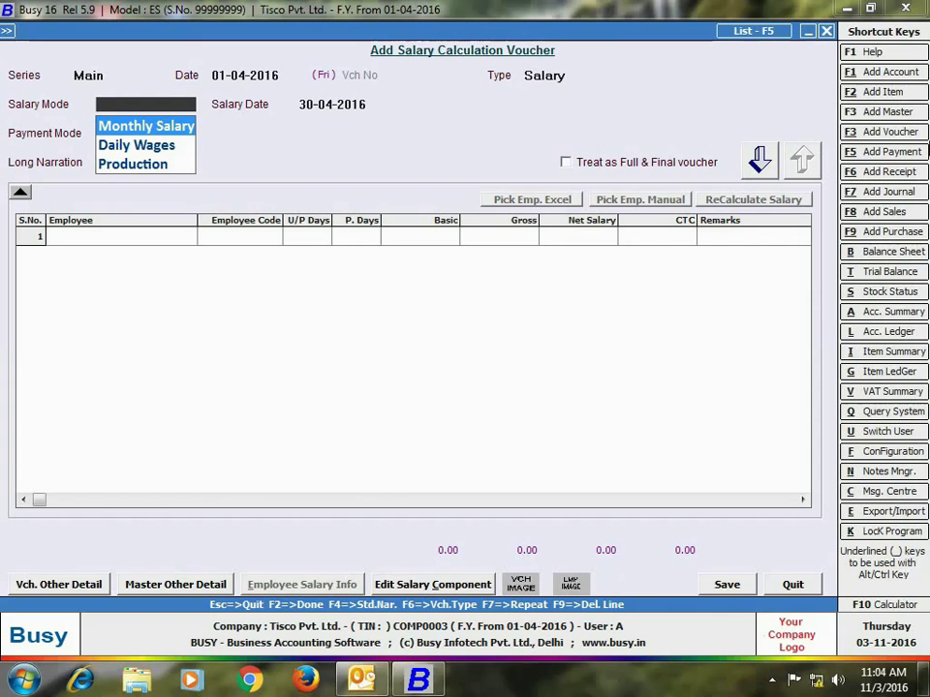
pyautogui.press('Down')
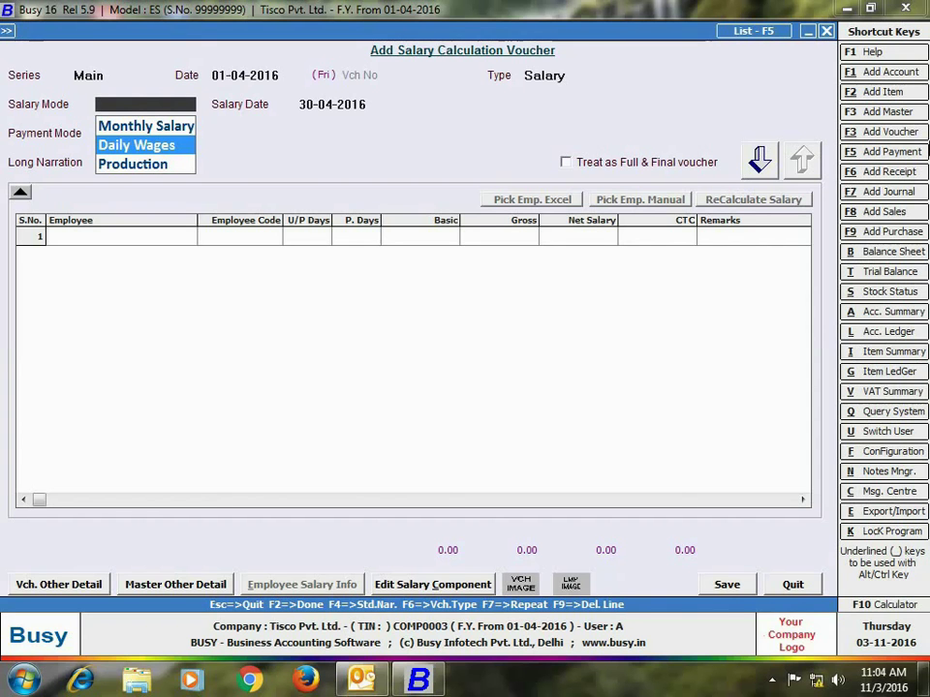
pyautogui.press('Return')
pyautogui.press('Return')
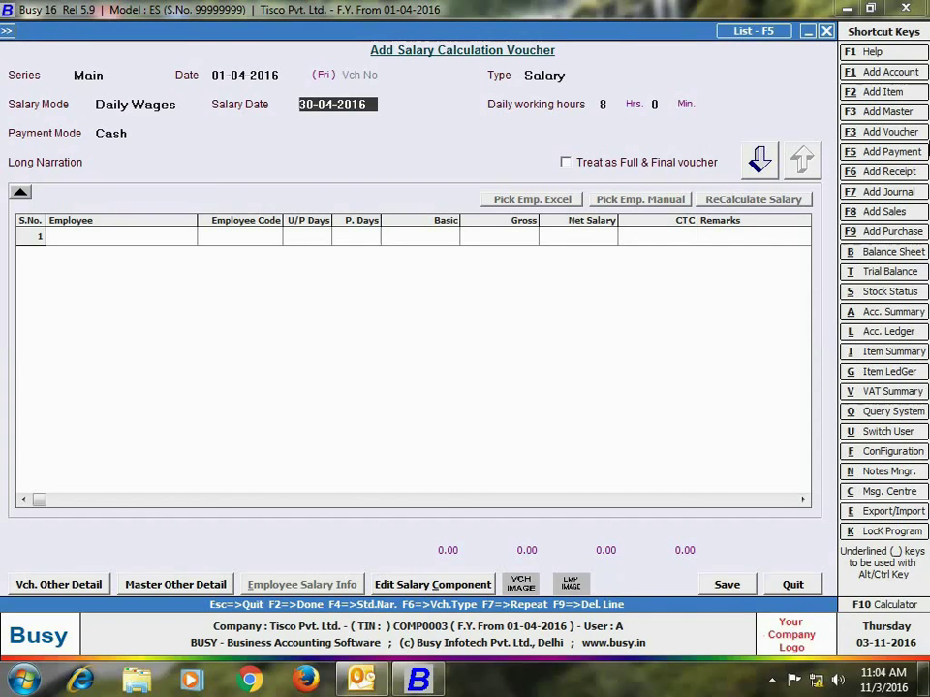
pyautogui.write('01-')
pyautogui.press('Return')
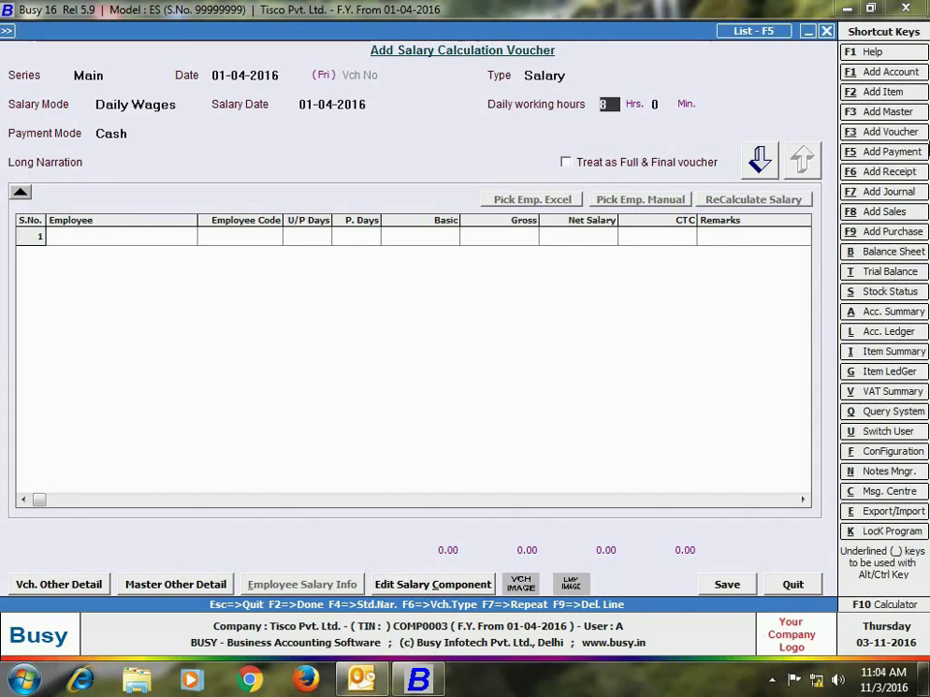
pyautogui.press('Return')
pyautogui.press('Return')
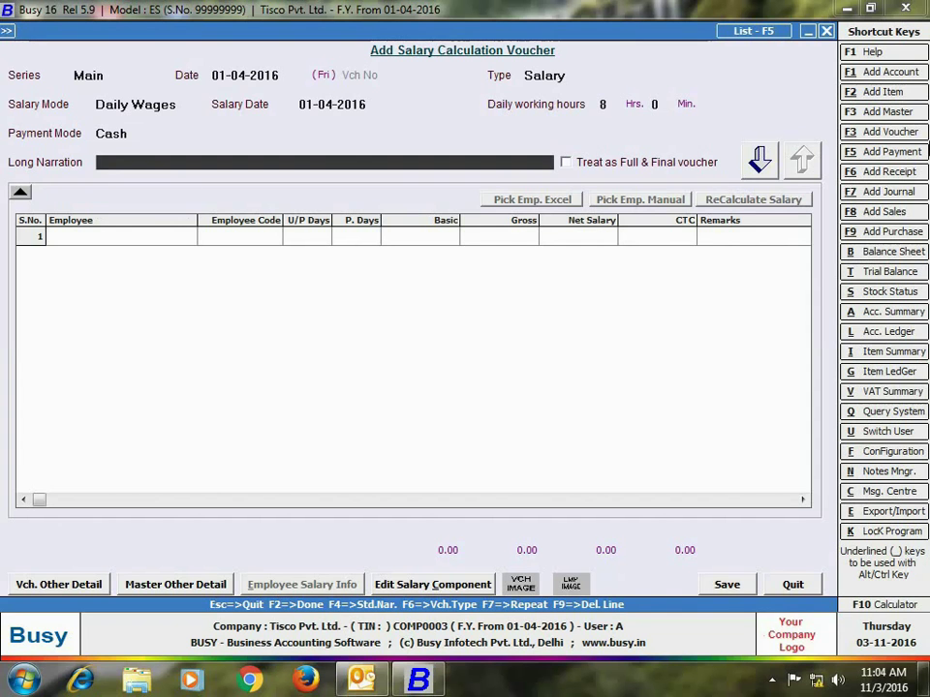
pyautogui.press('Return')
pyautogui.press('Return')
# Step: Pick the three workers, give the first 6 paid hours, and save without printing a pay slip
pyautogui.click(640, 200)
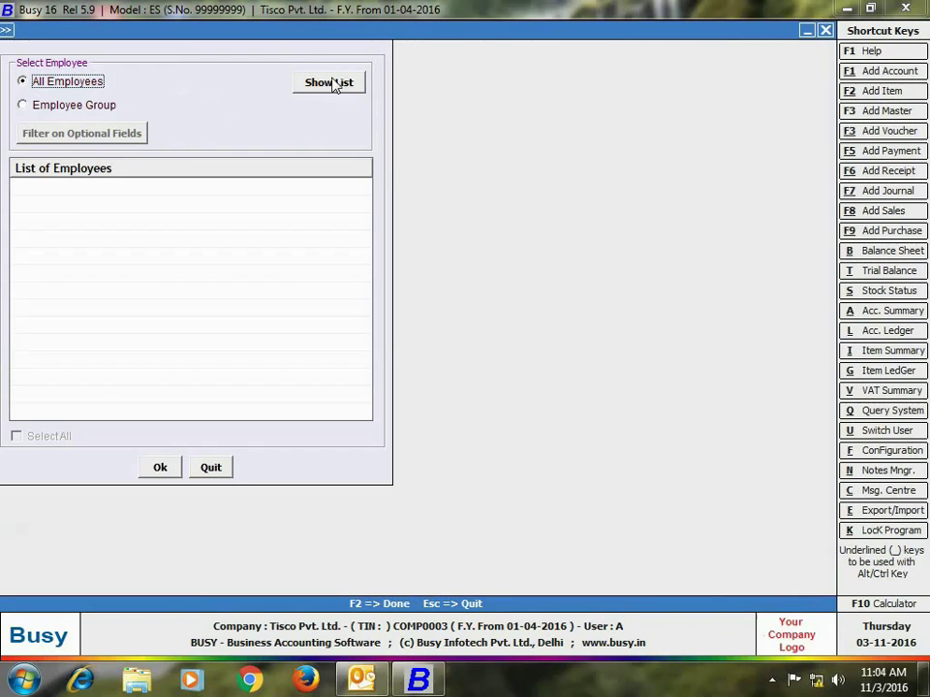
pyautogui.click(333, 85)
pyautogui.click(159, 473)
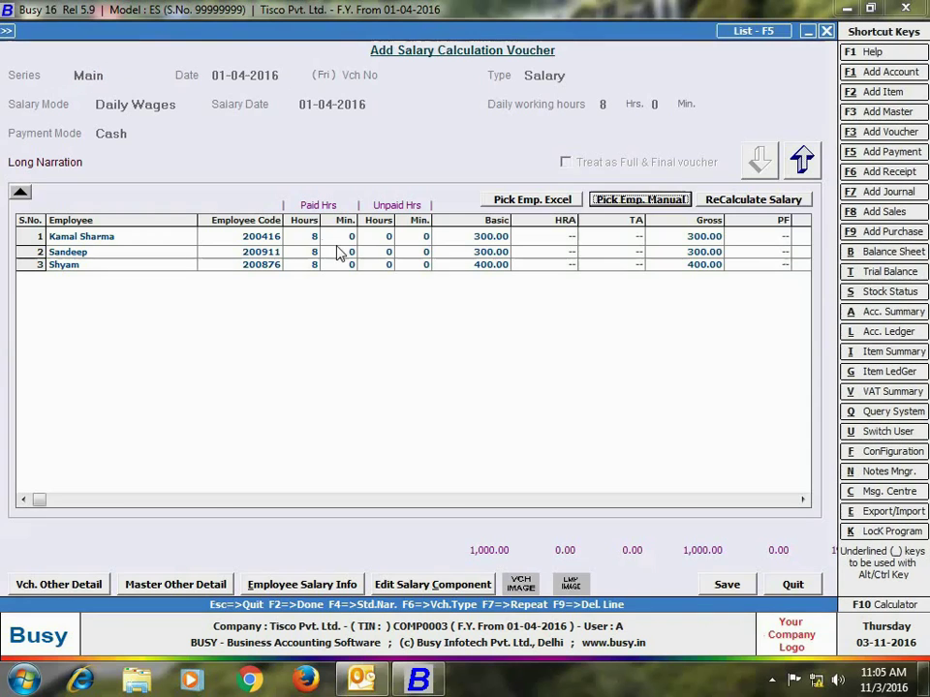
pyautogui.write('6')
pyautogui.press('Return')
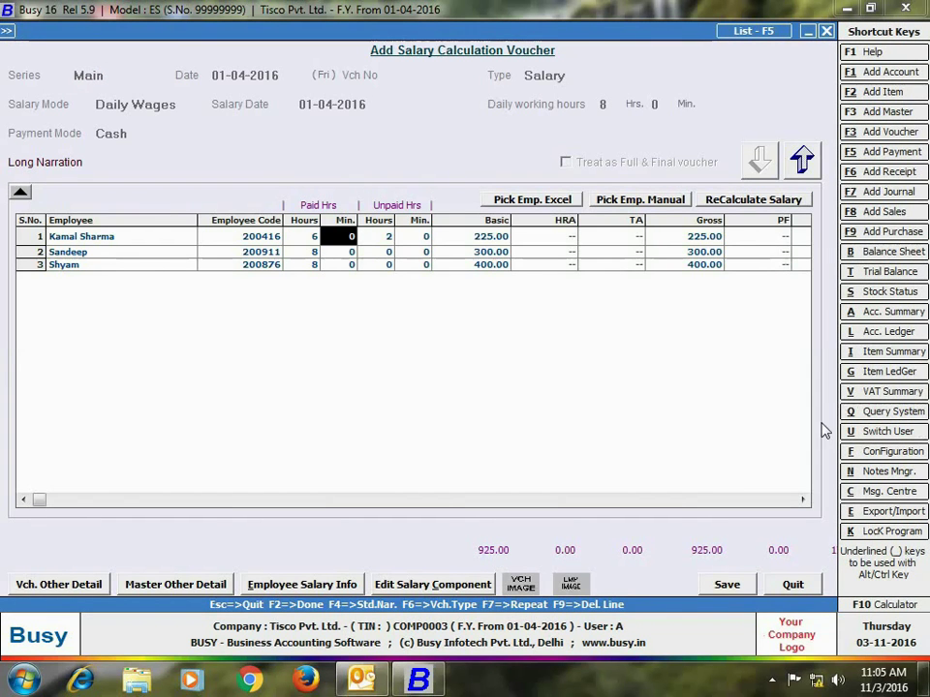
pyautogui.moveTo(803, 500); pyautogui.dragTo(800, 499)
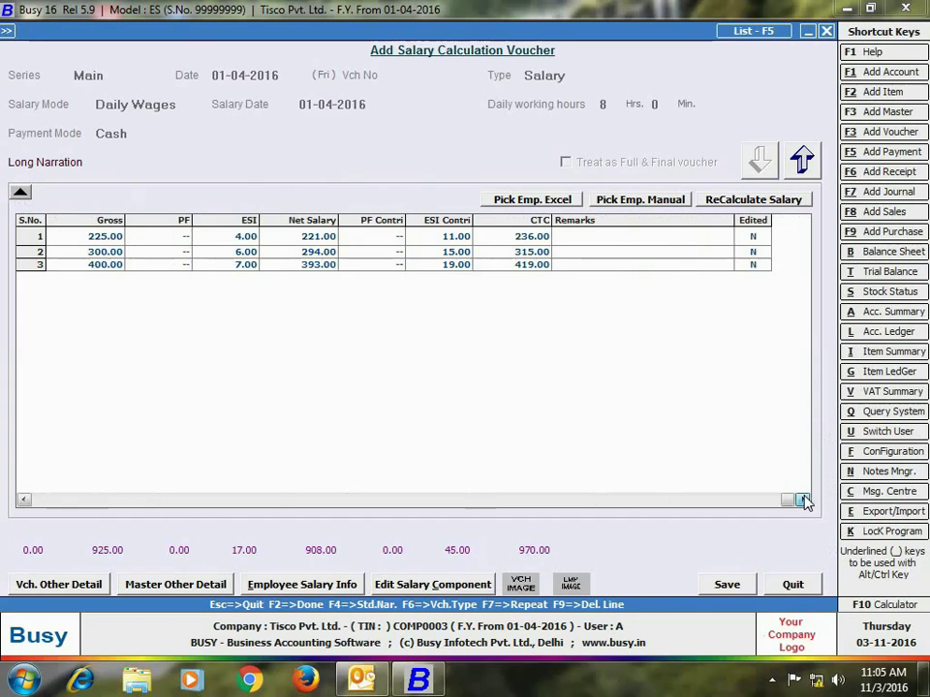
pyautogui.click(726, 584)
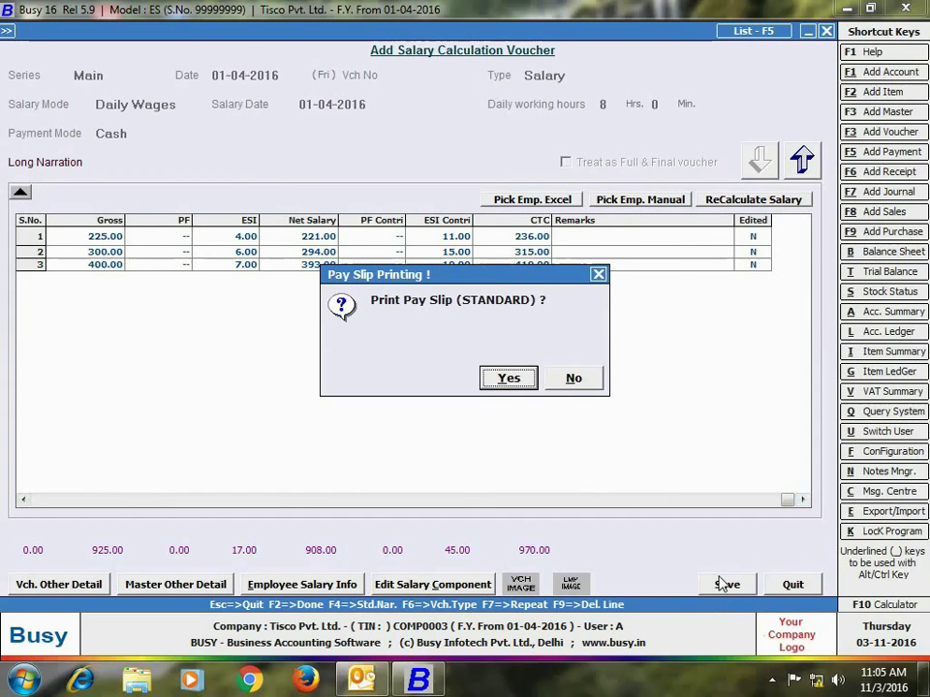
pyautogui.click(575, 380)
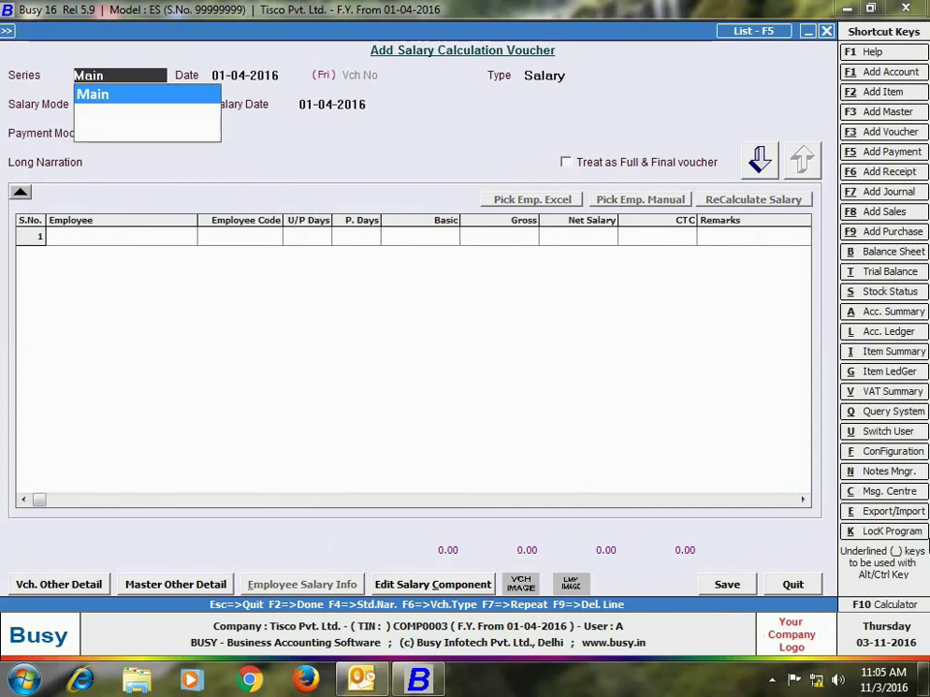
# Step: Start a Production salary voucher with per-unit wages specified at 4.00, paid in Cash
pyautogui.press('Return')
pyautogui.press('Return')
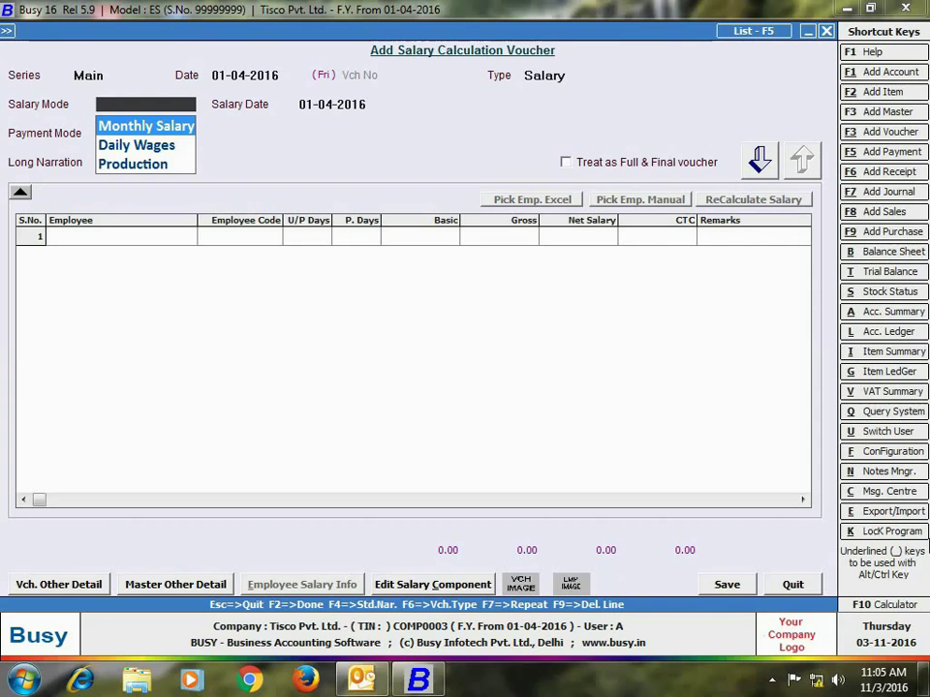
pyautogui.press('Down')
pyautogui.press('Down')
pyautogui.press('Return')
pyautogui.press('Return')
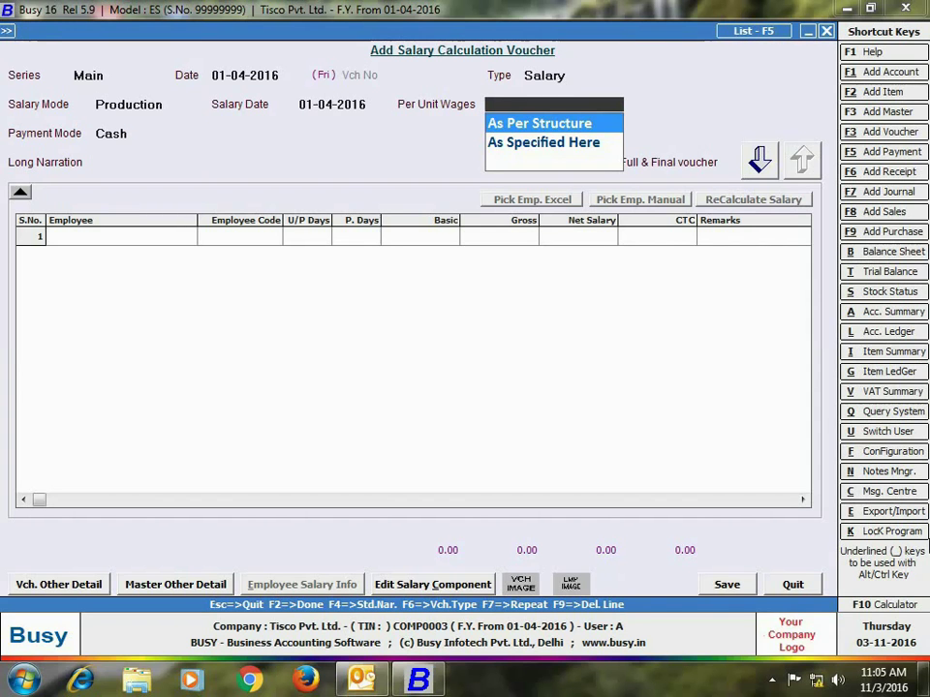
pyautogui.press('Down')
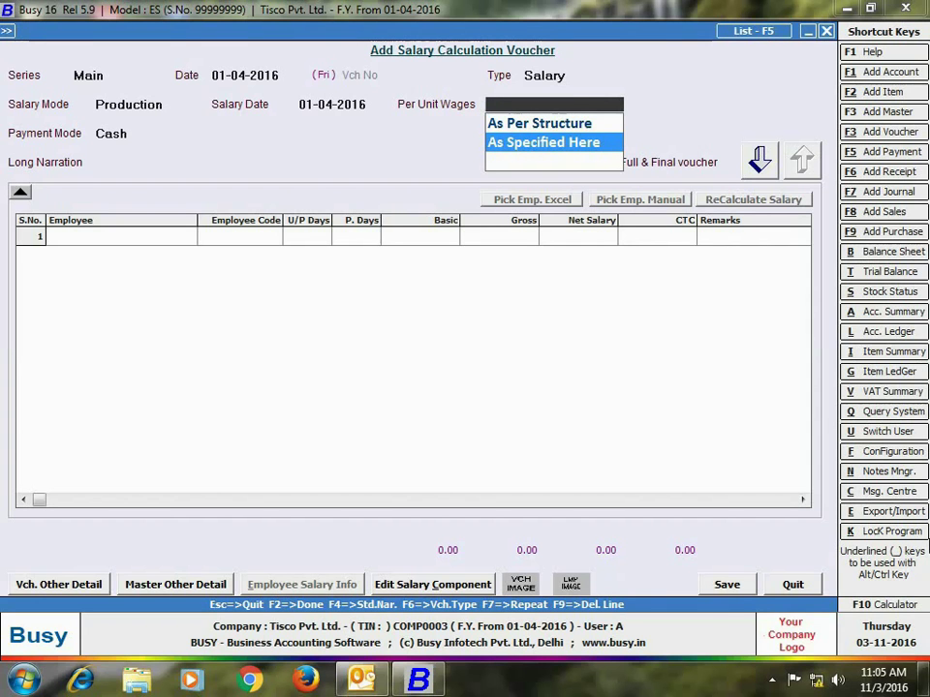
pyautogui.press('Return')
pyautogui.write('4')
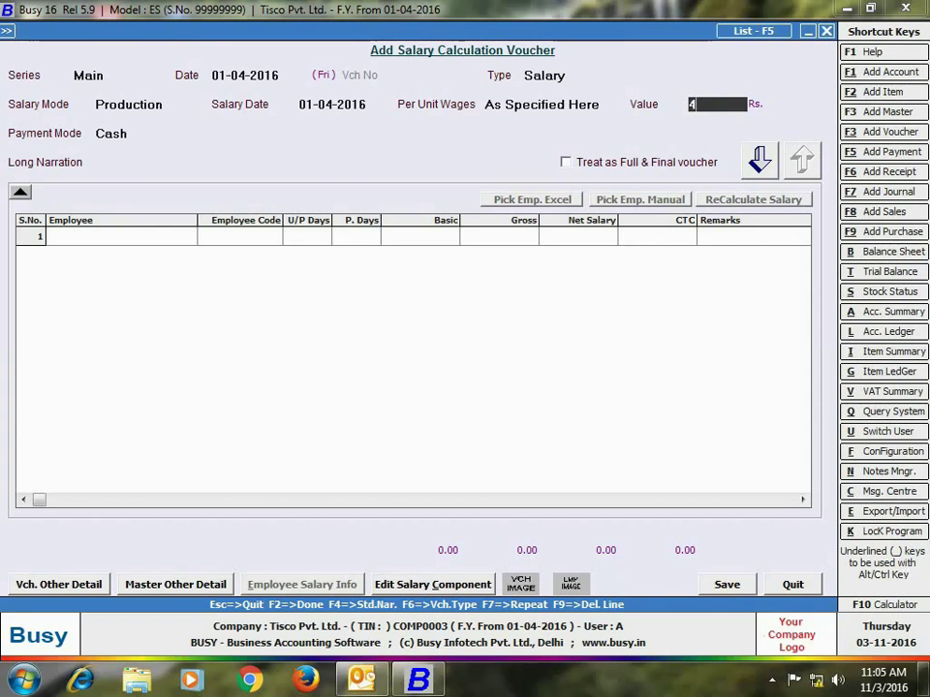
pyautogui.press('Return')
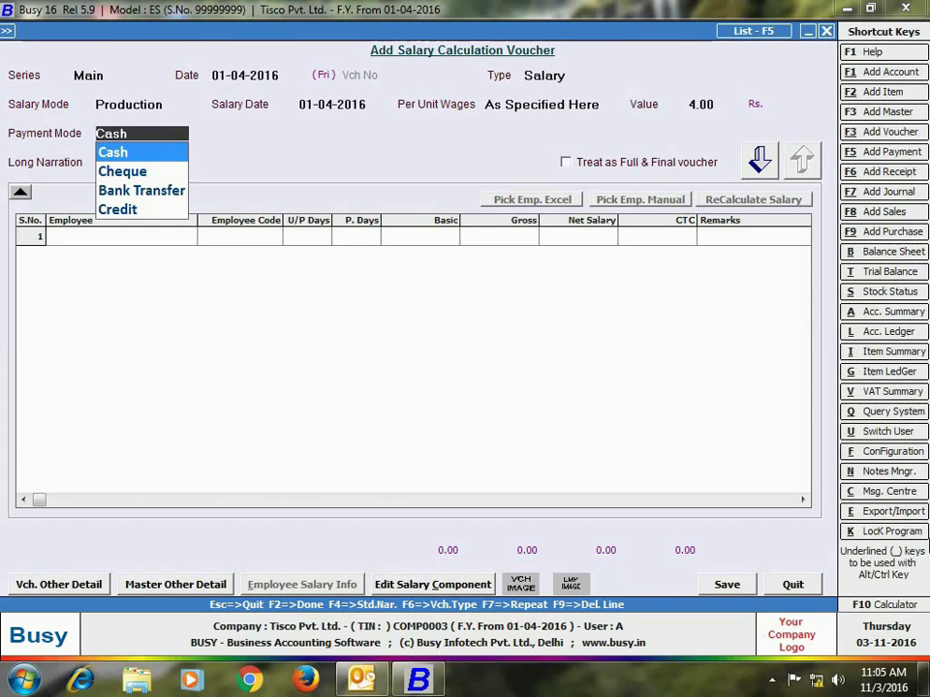
pyautogui.press('Return')
# Step: Select all employees, enter 200, 150 and 150 units produced, and save with F2
pyautogui.press('Return')
pyautogui.click(363, 82)
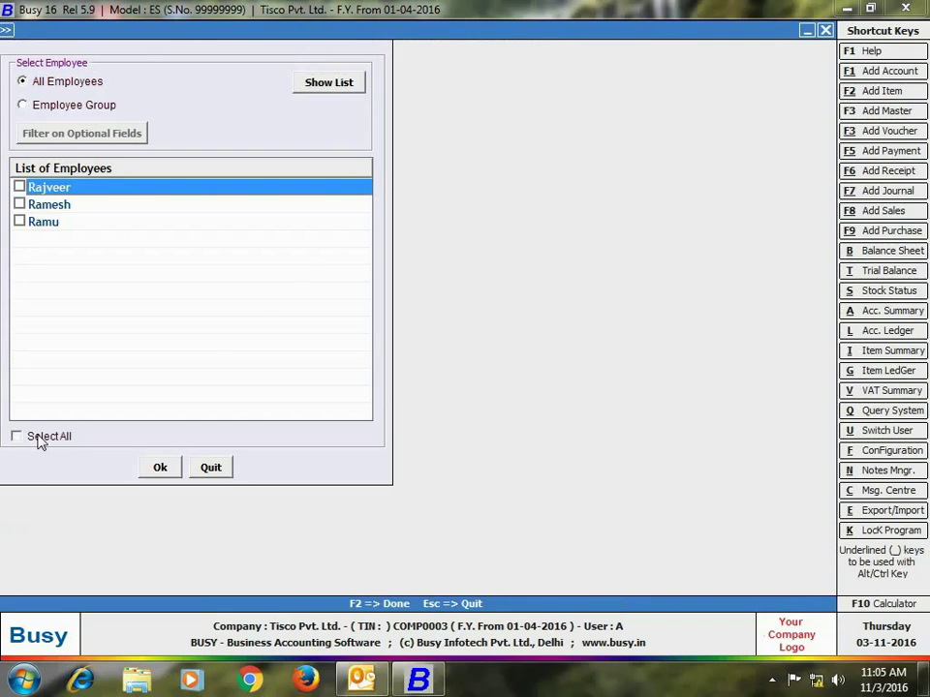
pyautogui.click(17, 436)
pyautogui.click(160, 468)
pyautogui.click(322, 239)
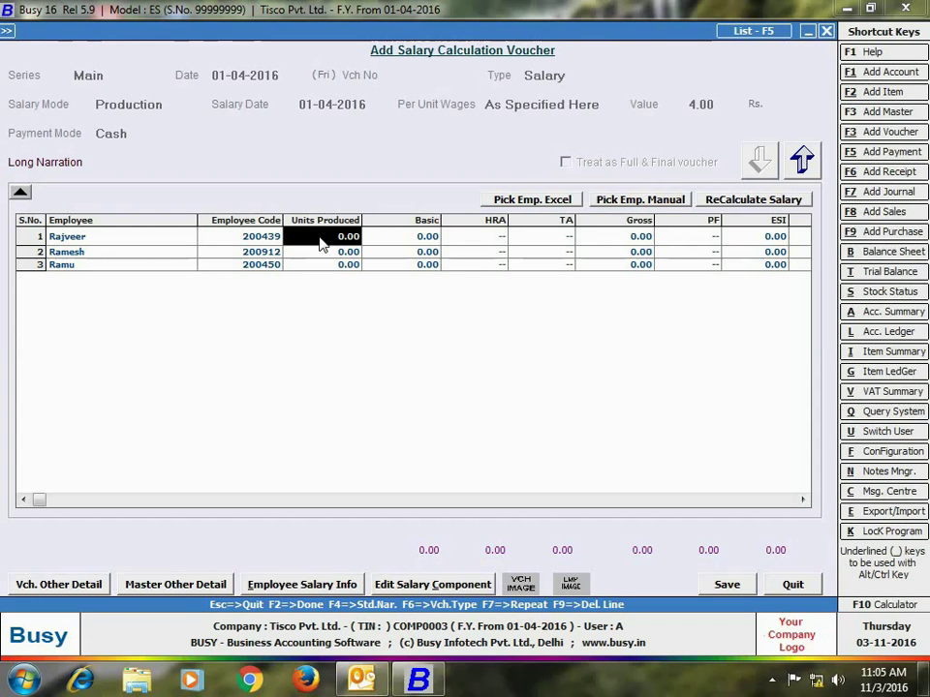
pyautogui.write('200')
pyautogui.press('Return')
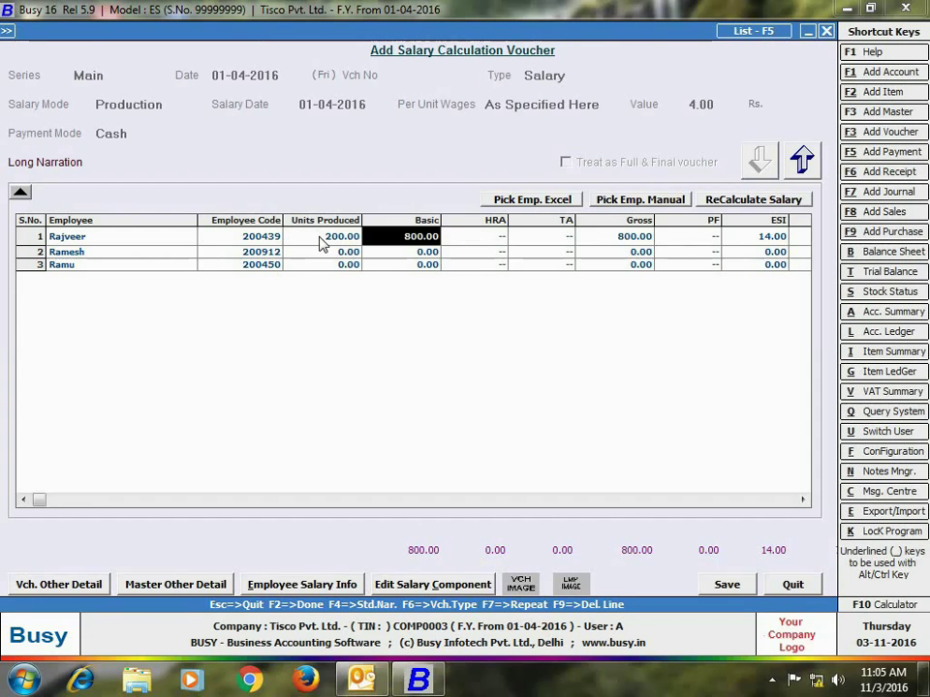
pyautogui.press('Return')
pyautogui.write('150')
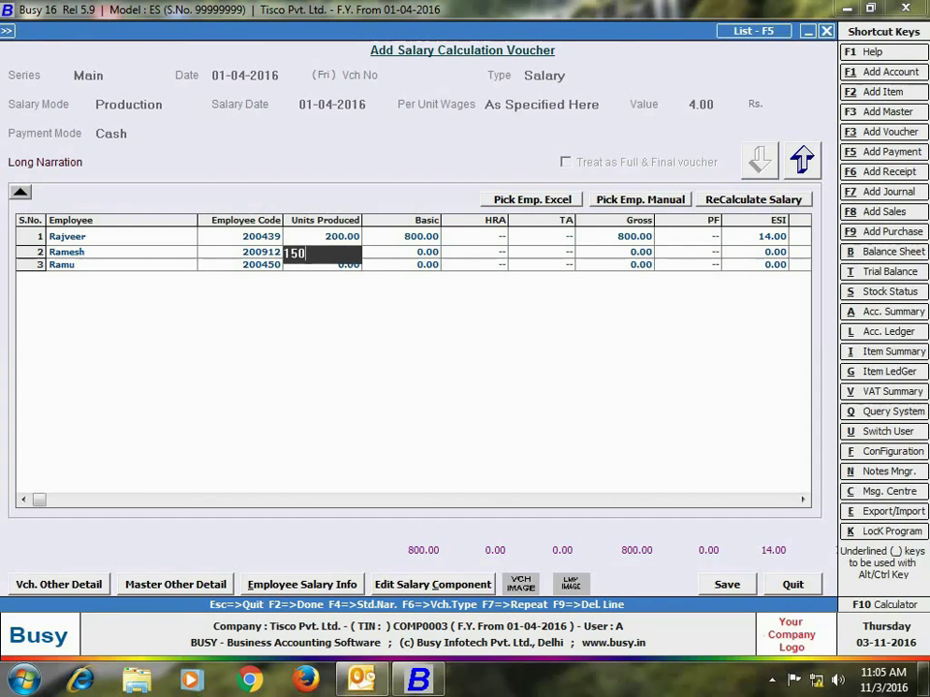
pyautogui.press('Return')
pyautogui.press('Return')
pyautogui.write('150')
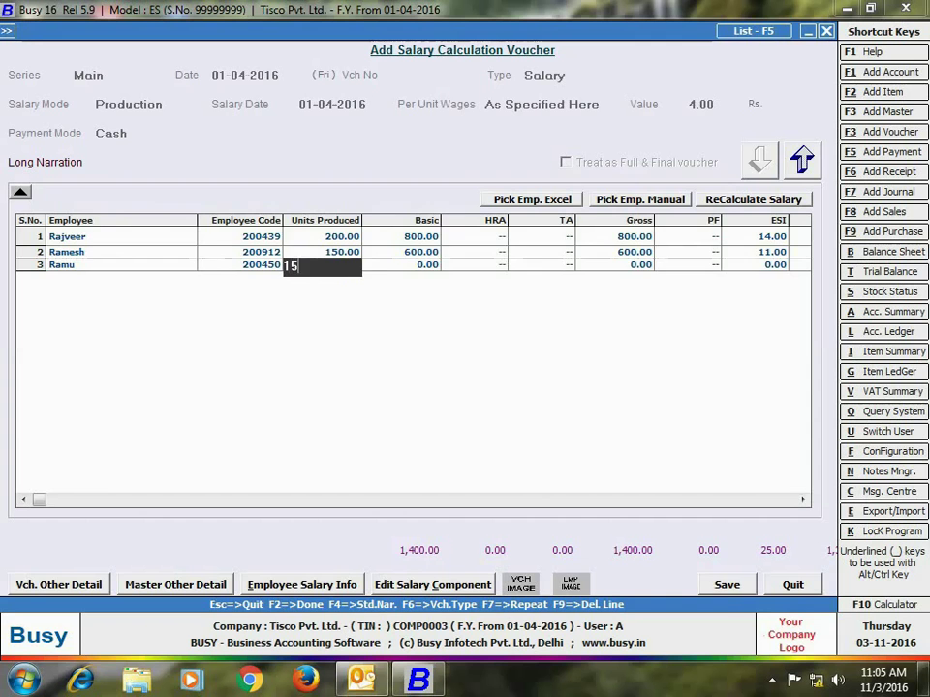
pyautogui.press('Return')
pyautogui.press('F2')
# Step: Decline the pay slip and open the standard Salary Register under Payroll Reports
pyautogui.press('n')
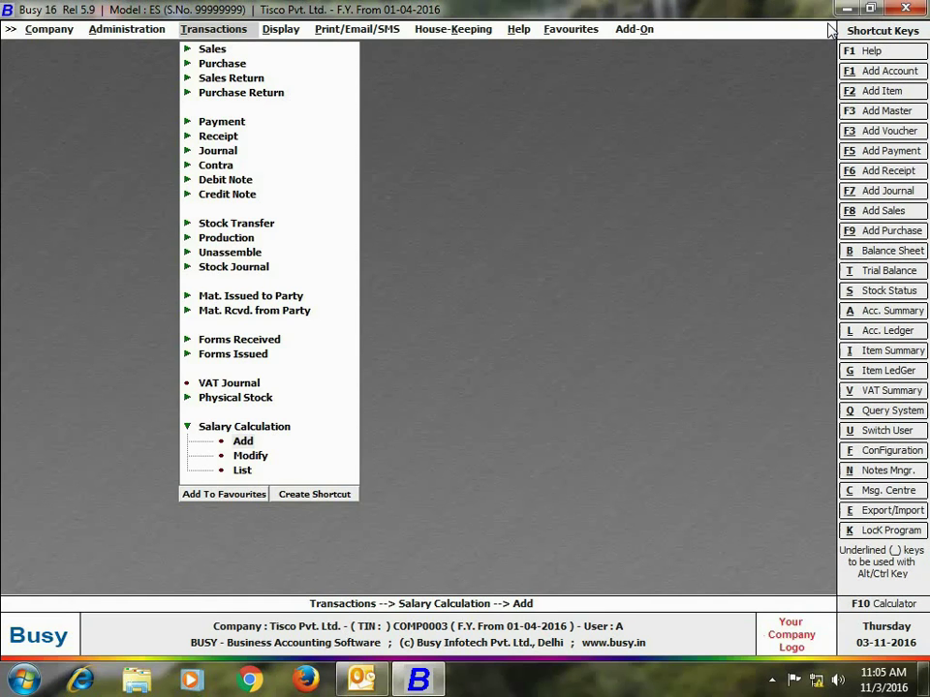
pyautogui.press('Escape')
pyautogui.click(283, 31)
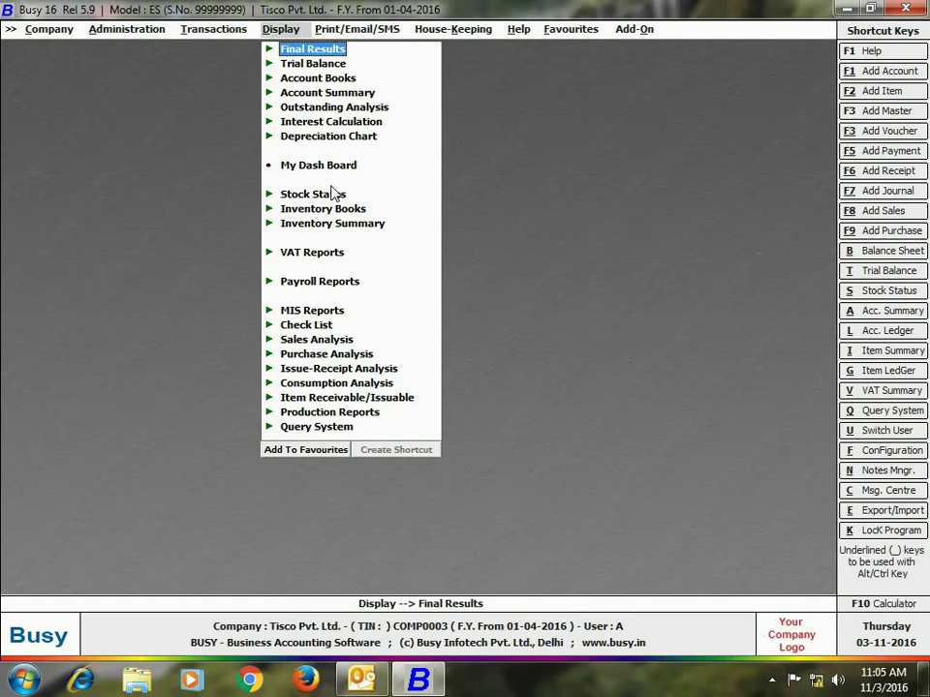
pyautogui.click(334, 280)
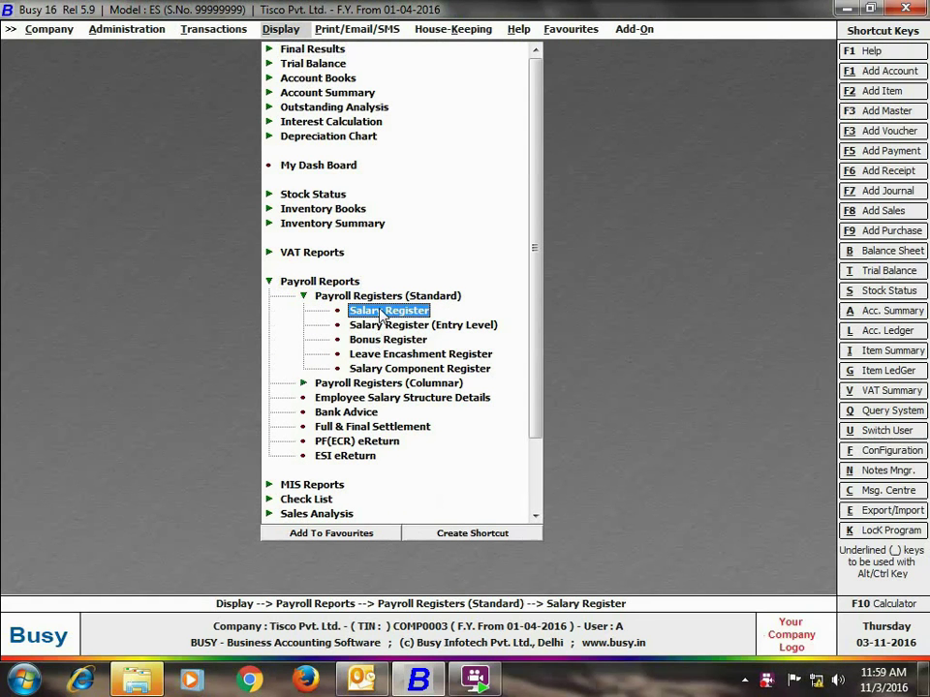
pyautogui.click(426, 310)
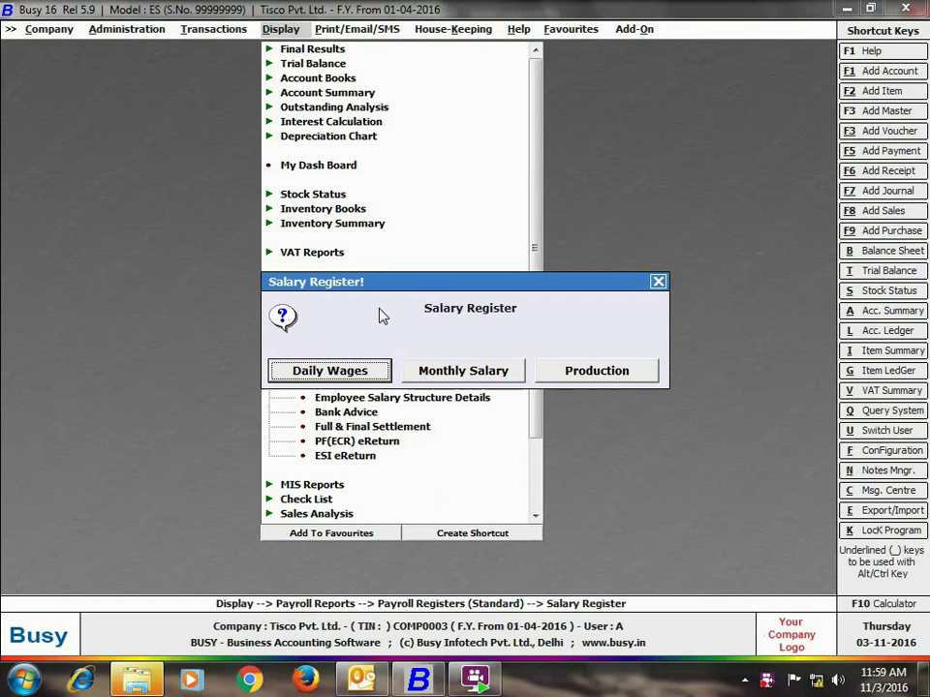
# Step: View the Daily Wages register for all employees, showing 925.00 basic, then close it
pyautogui.click(355, 377)
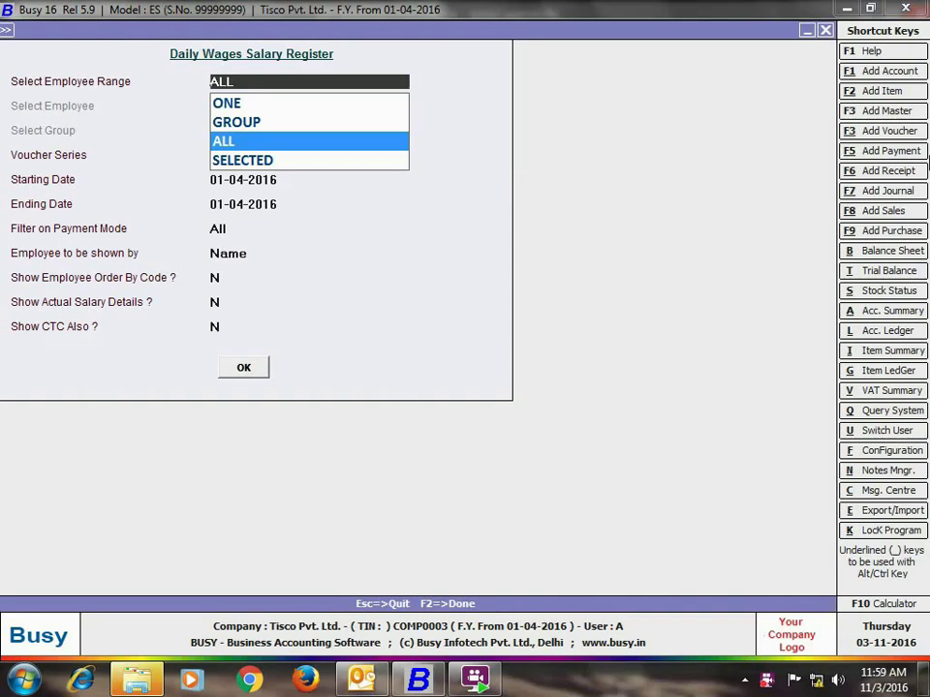
pyautogui.press('Return')
pyautogui.press('Return')
pyautogui.press('Return')
pyautogui.press('Return')
pyautogui.press('Return')
pyautogui.press('Return')
pyautogui.press('Return')
pyautogui.press('Return')
pyautogui.press('Return')
pyautogui.press('Return')
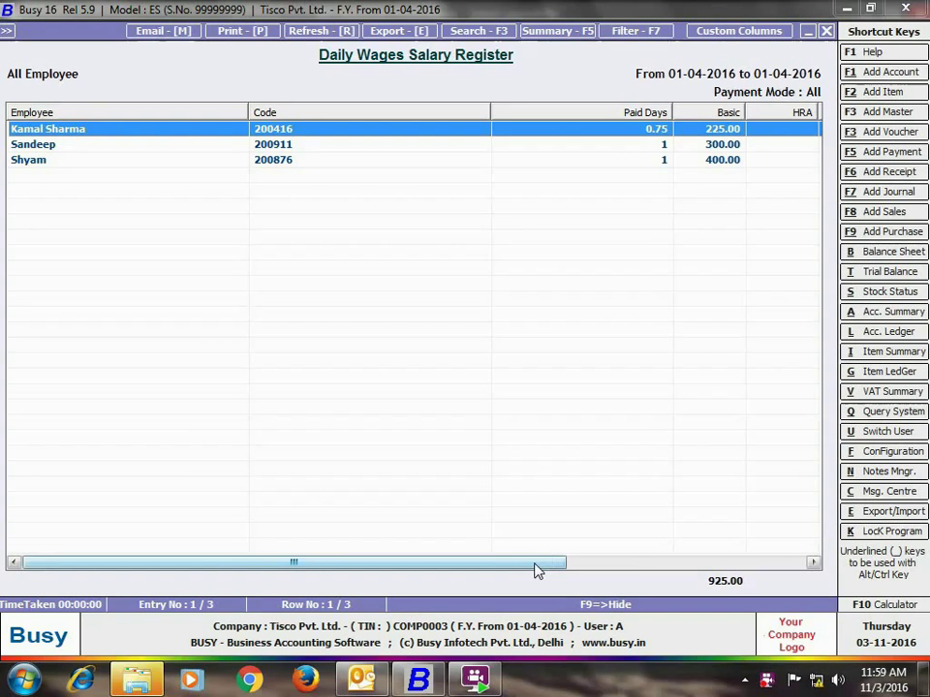
pyautogui.moveTo(537, 571); pyautogui.dragTo(746, 596)
pyautogui.click(826, 31)
pyautogui.click(826, 31)
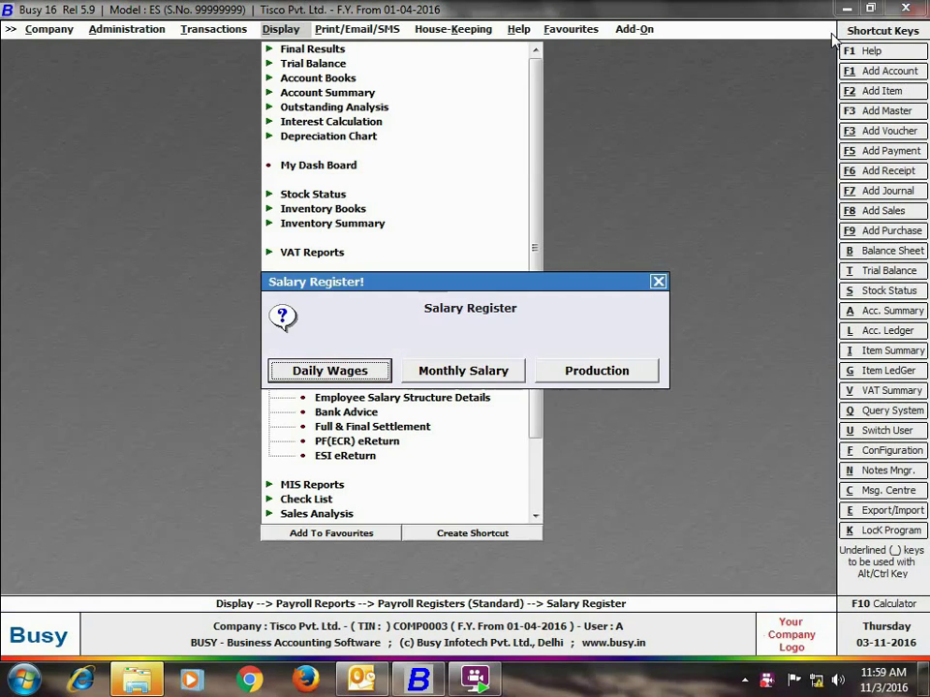
pyautogui.press('Escape')
pyautogui.press('Return')
pyautogui.press('Return')
pyautogui.press('Return')
pyautogui.press('Return')
pyautogui.press('Return')
pyautogui.press('Return')
pyautogui.press('Return')
pyautogui.press('Return')
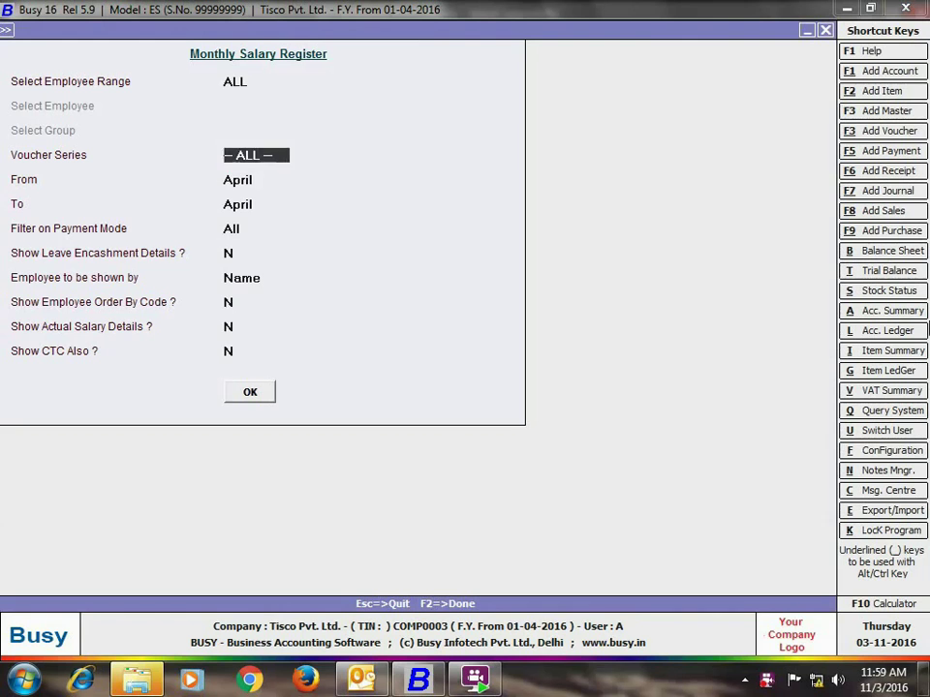
pyautogui.press('Return')
pyautogui.press('Return')
pyautogui.press('Return')
pyautogui.press('Return')
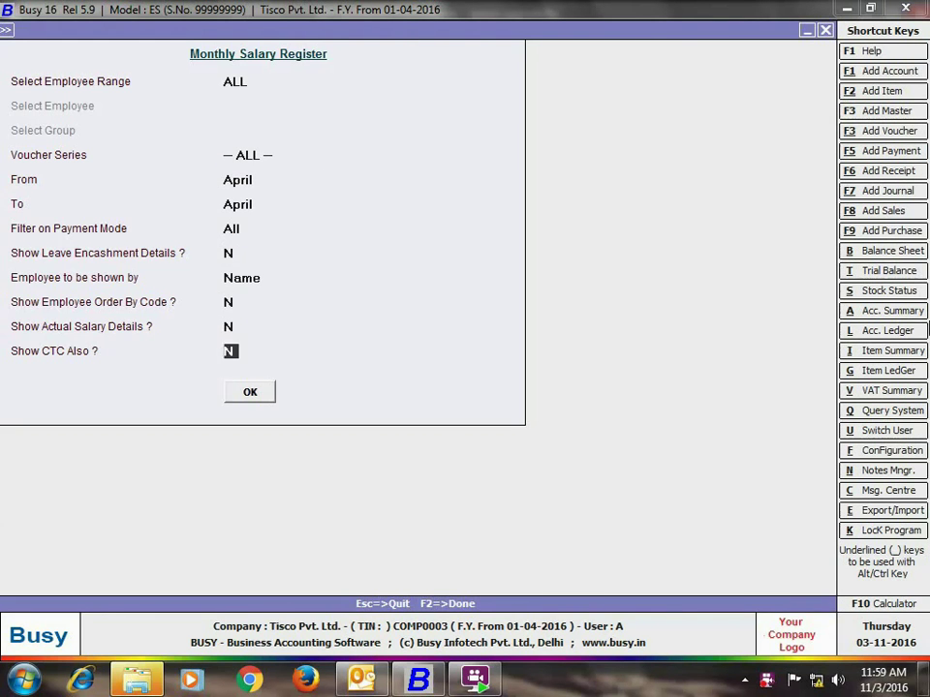
pyautogui.press('F2')
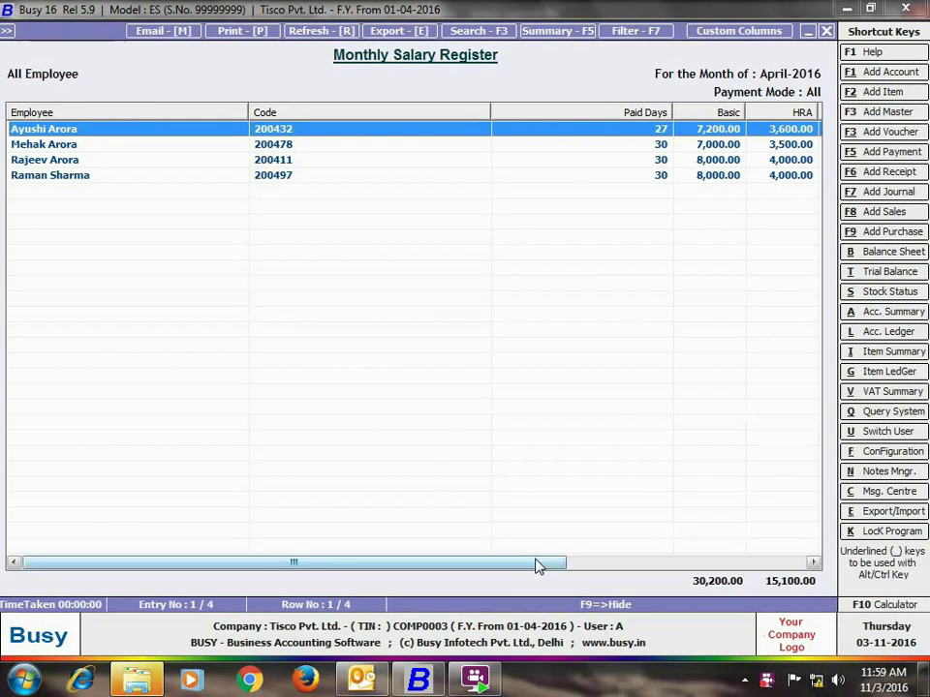
pyautogui.moveTo(535, 565); pyautogui.dragTo(647, 576)
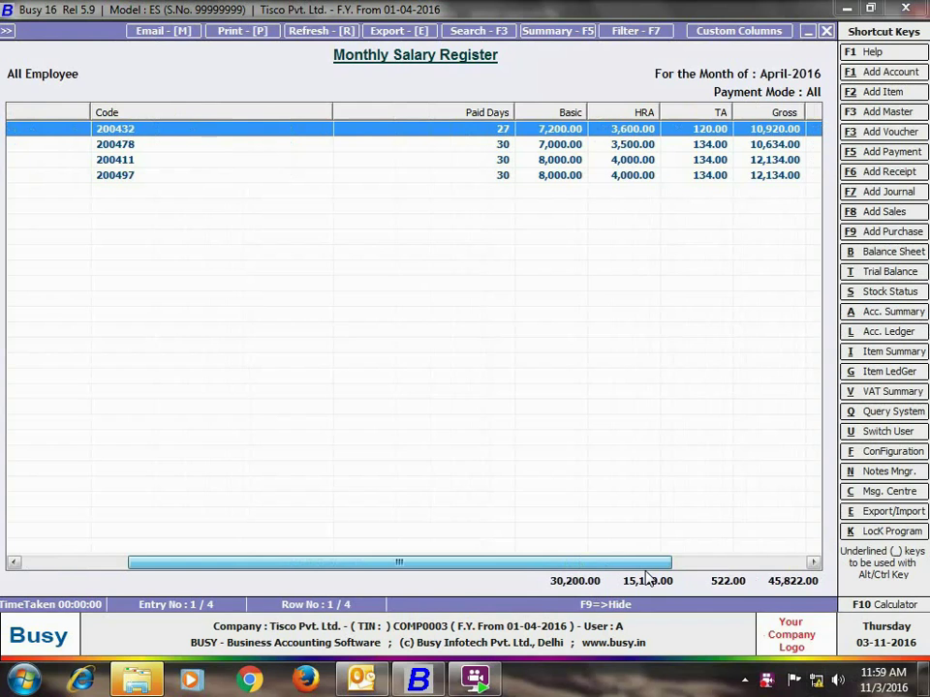
pyautogui.press('Escape')
pyautogui.press('Escape')
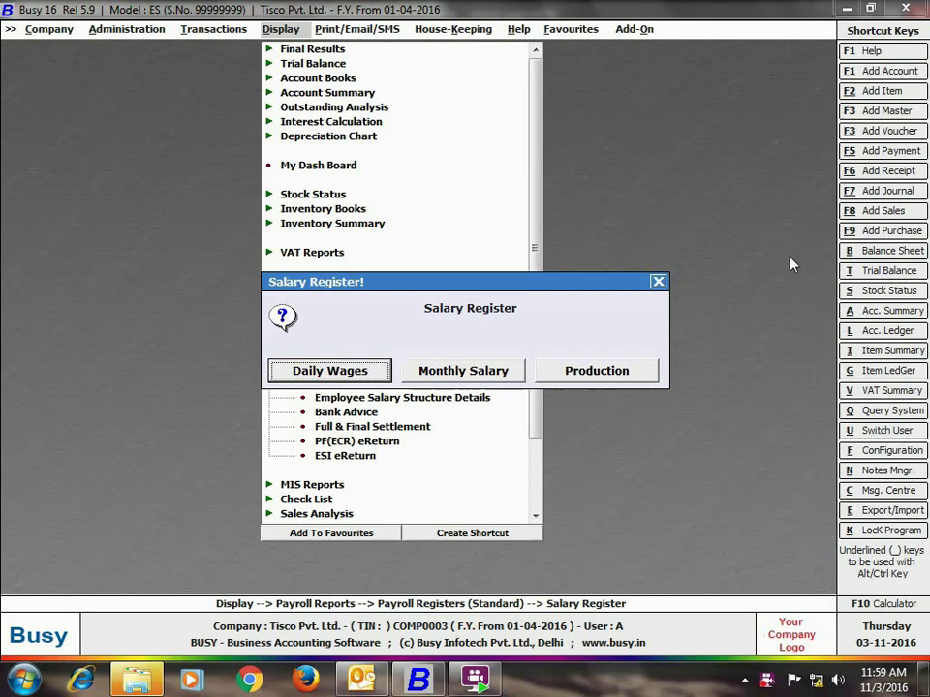
# Step: View the Production Salary Register with default options, then close it and the reports list
pyautogui.click(636, 382)
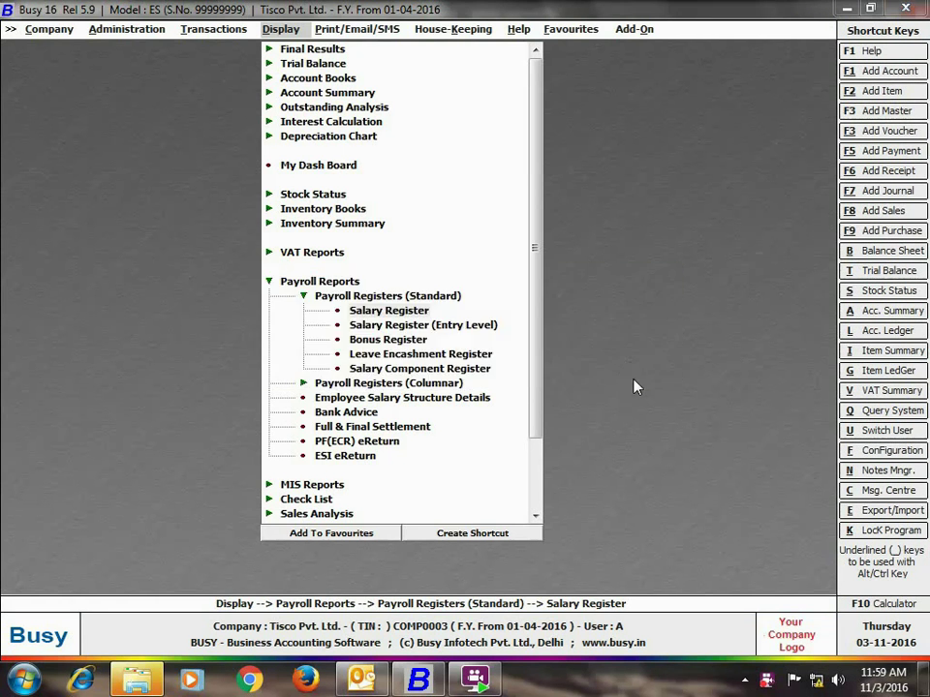
pyautogui.press('Return')
pyautogui.press('Return')
pyautogui.press('Return')
pyautogui.press('Return')
pyautogui.press('Return')
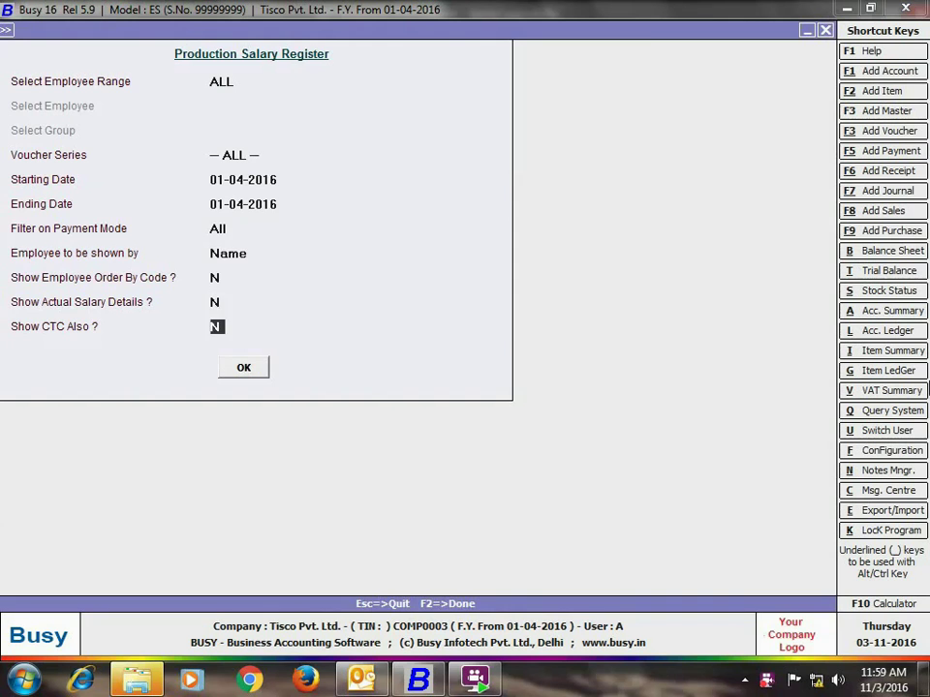
pyautogui.press('Return')
pyautogui.press('Return')
pyautogui.moveTo(544, 557); pyautogui.dragTo(805, 566)
pyautogui.click(826, 31)
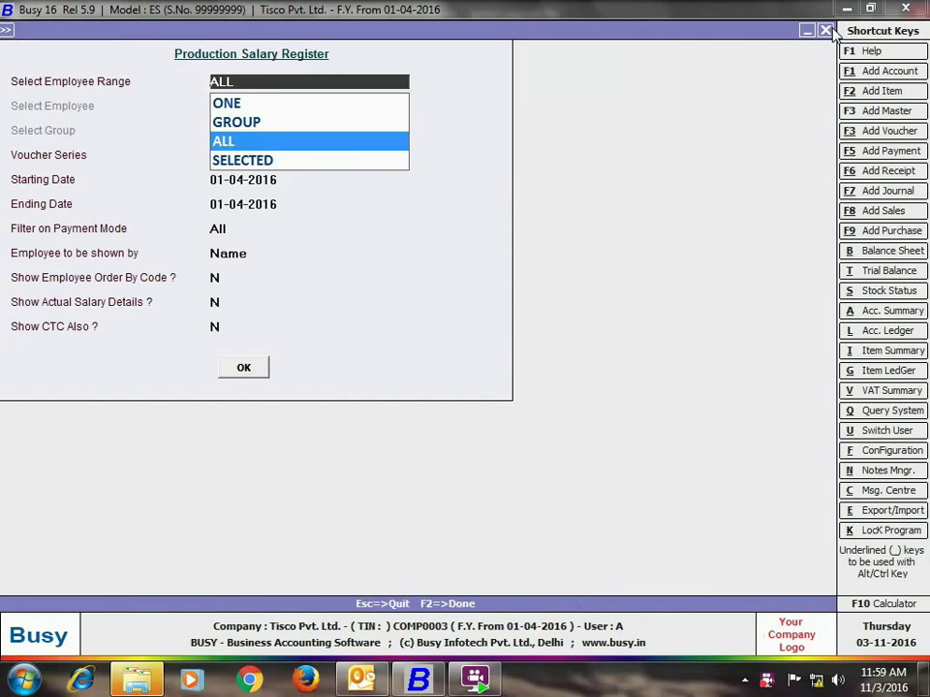
pyautogui.click(826, 31)
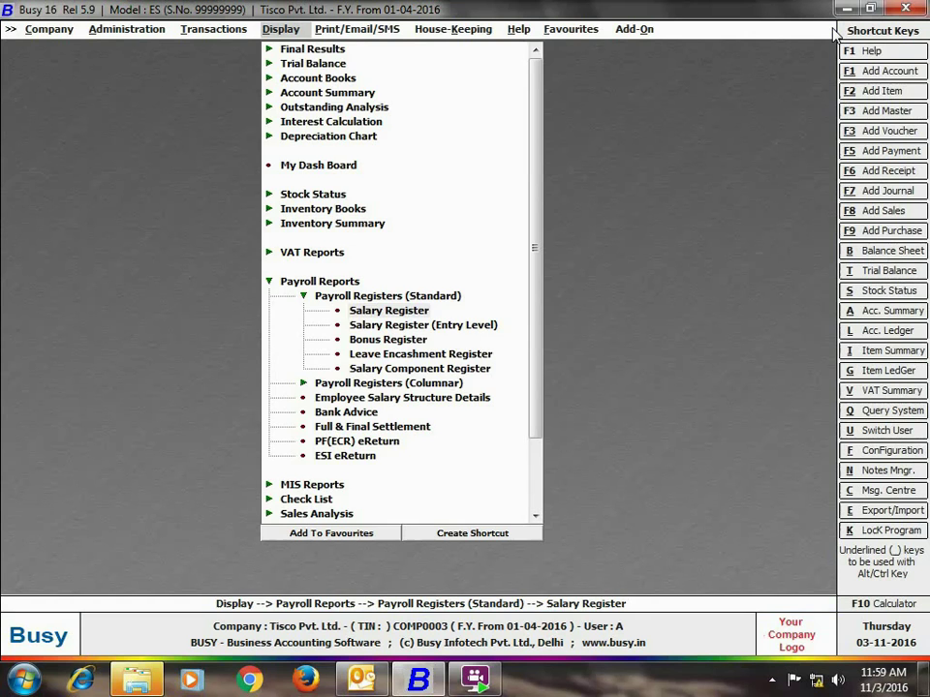
pyautogui.press('Escape')
pyautogui.press('Escape')
pyautogui.press('Escape')
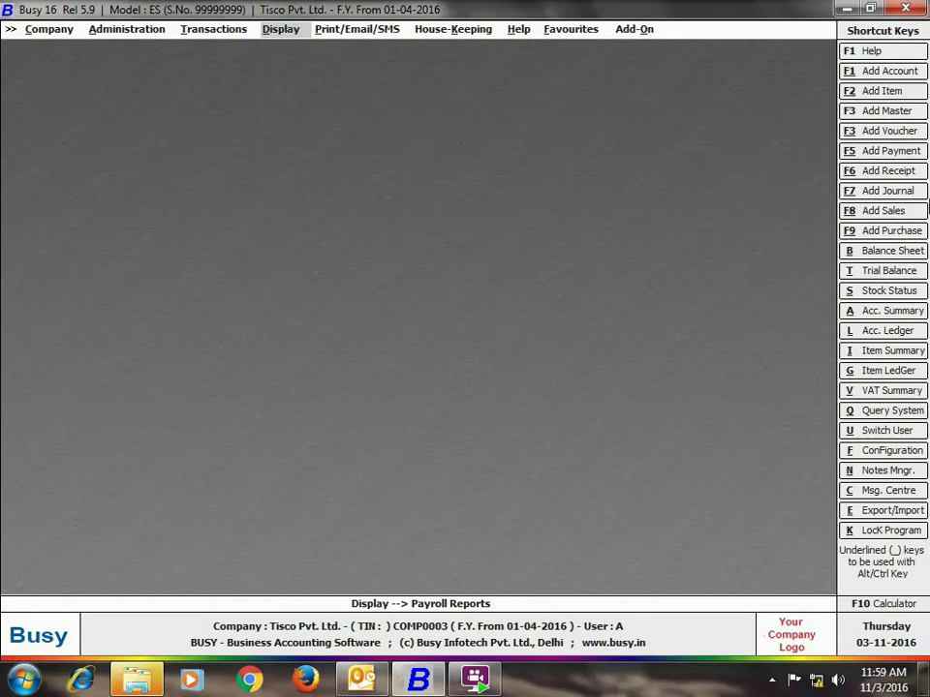